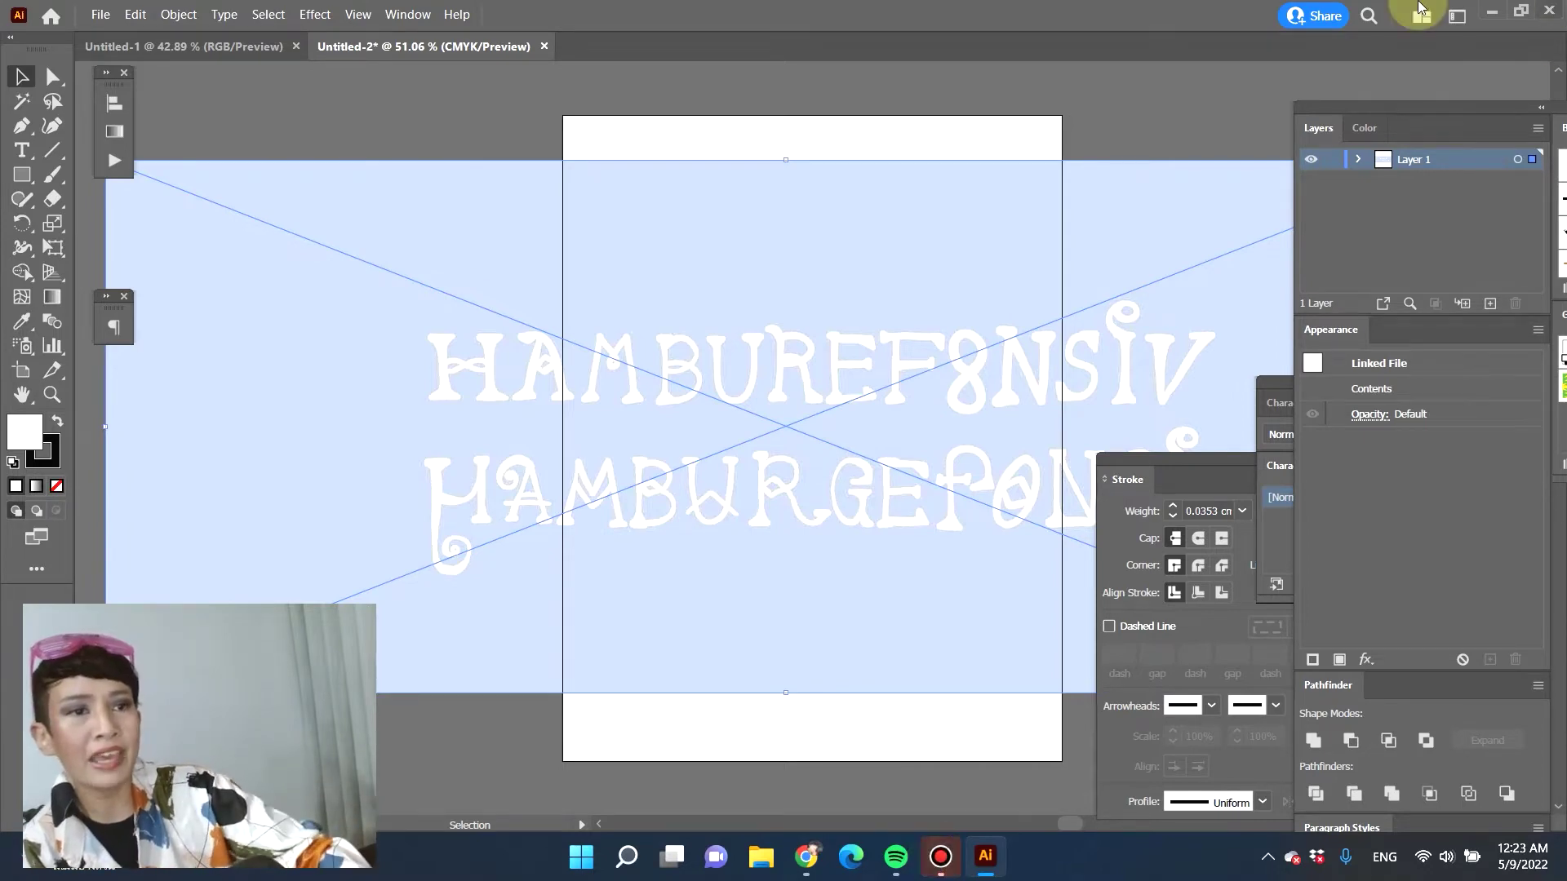
# Lock the sketch layer, add Layer 2 above it, and zoom to 150% on the letters
pyautogui.click(1332, 159)
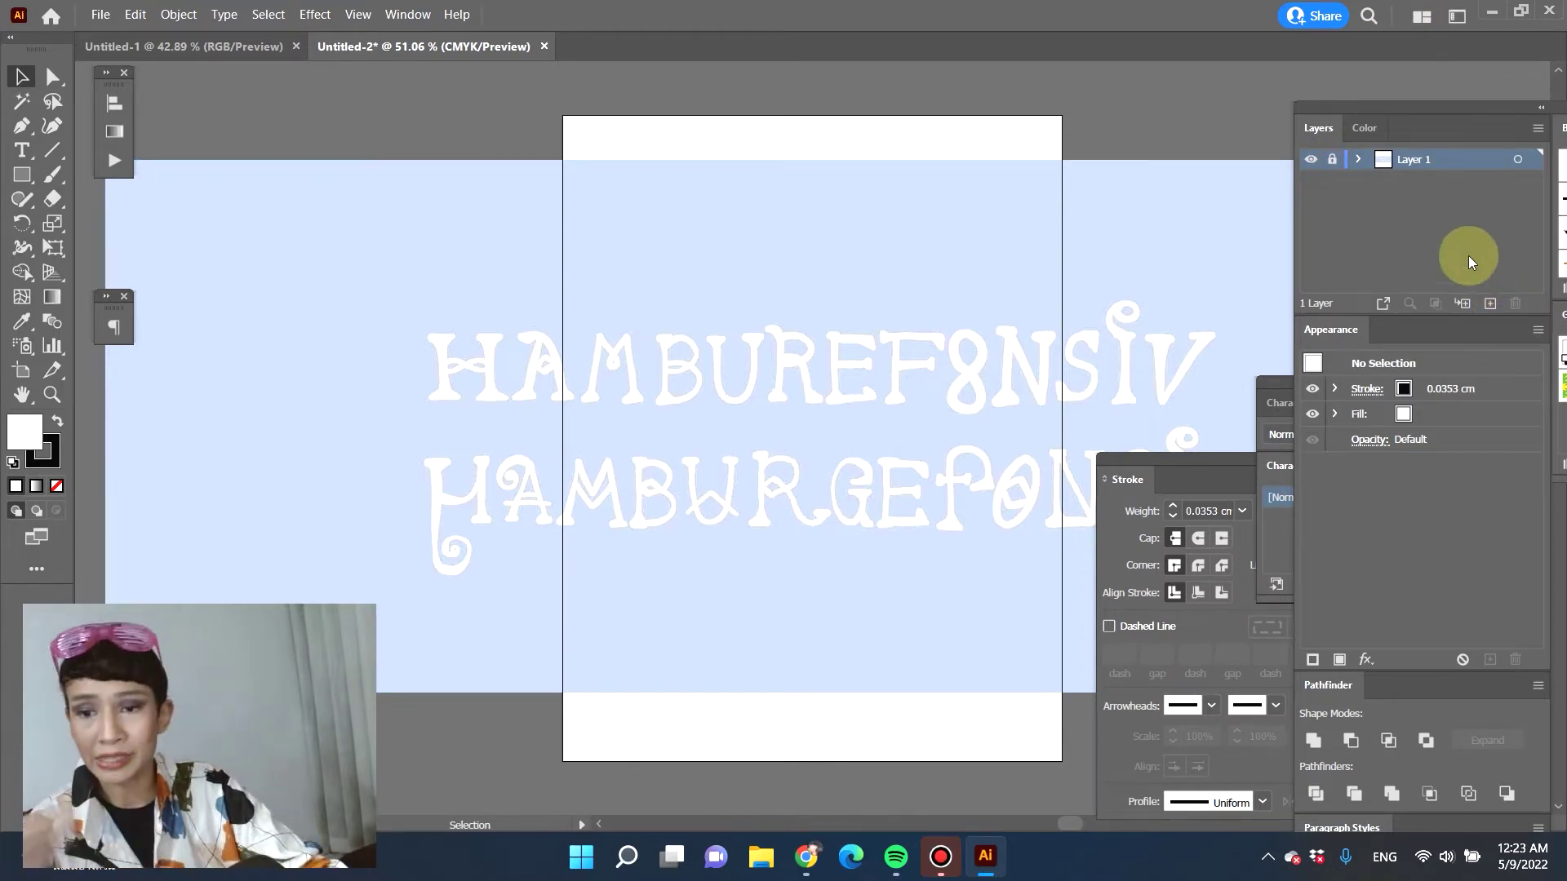
pyautogui.click(1489, 305)
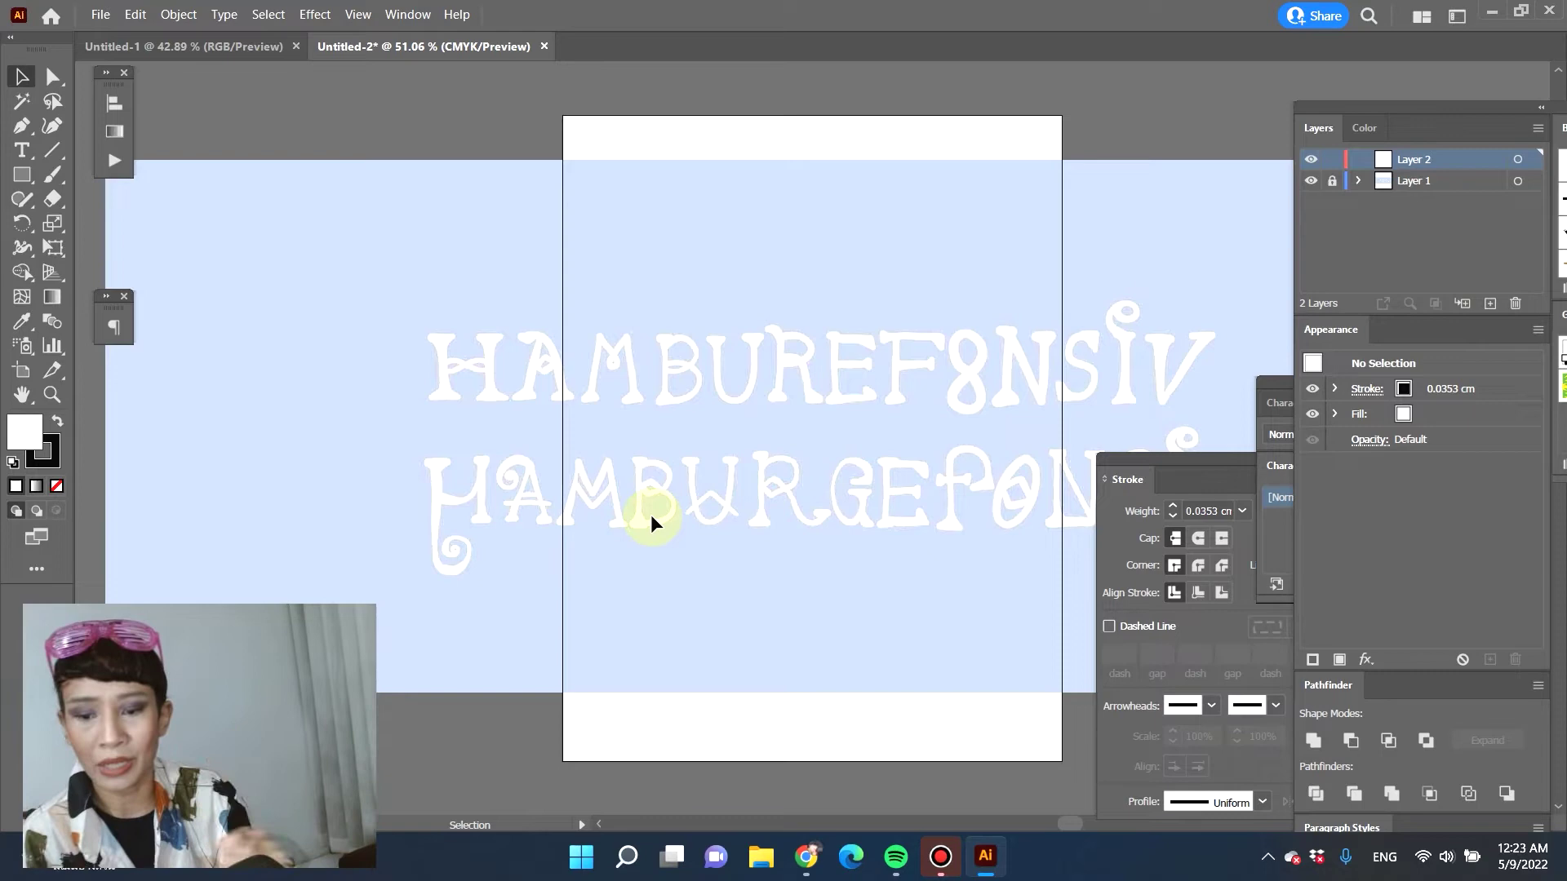
pyautogui.scroll(3, 650, 514)
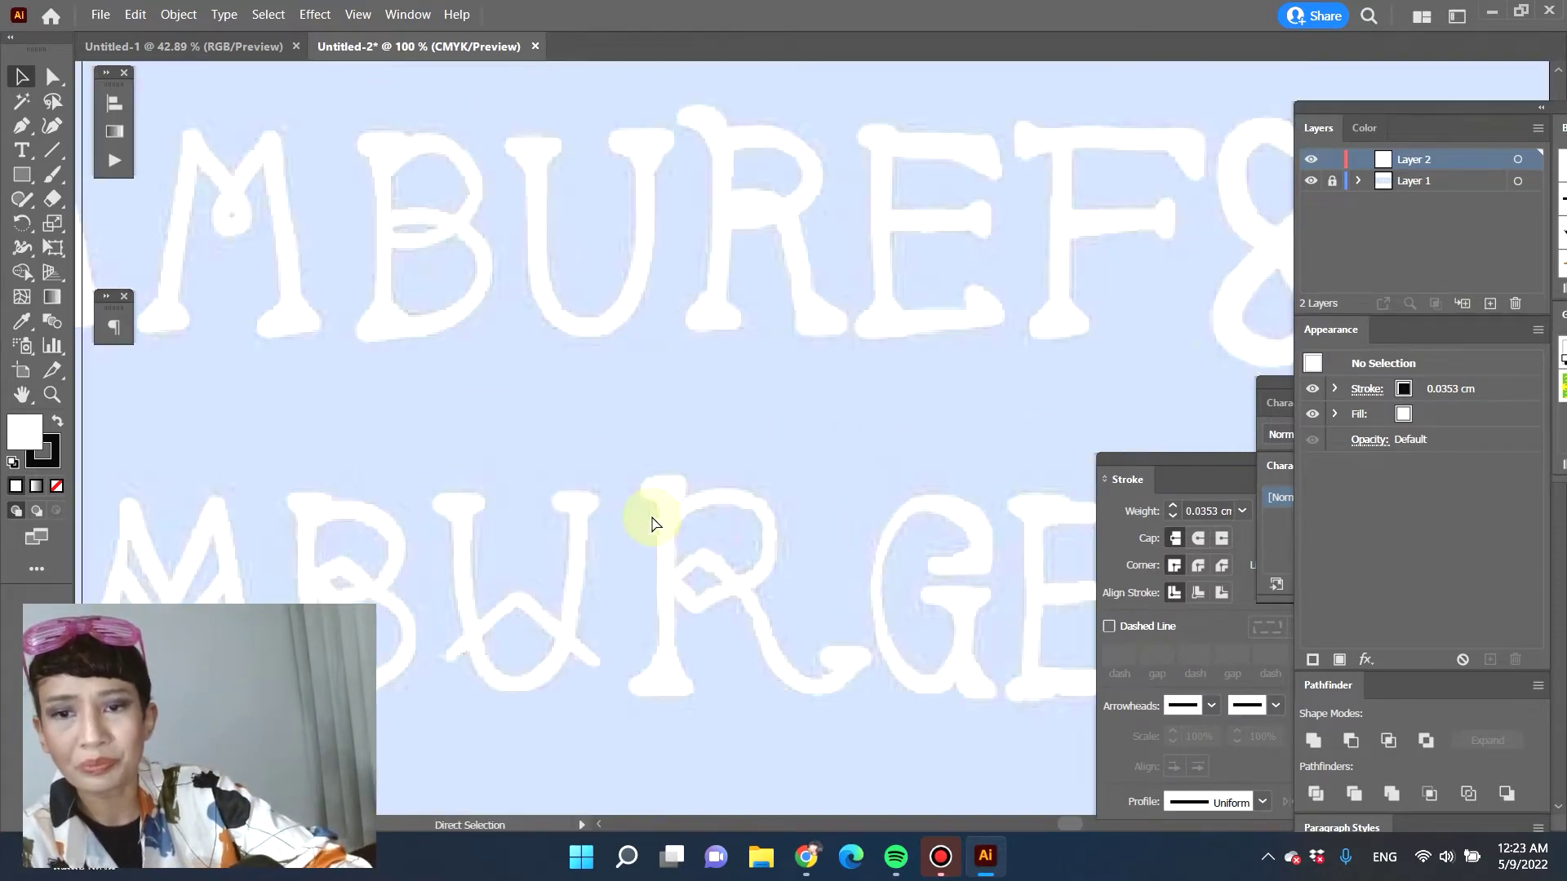
pyautogui.scroll(1, 636, 408)
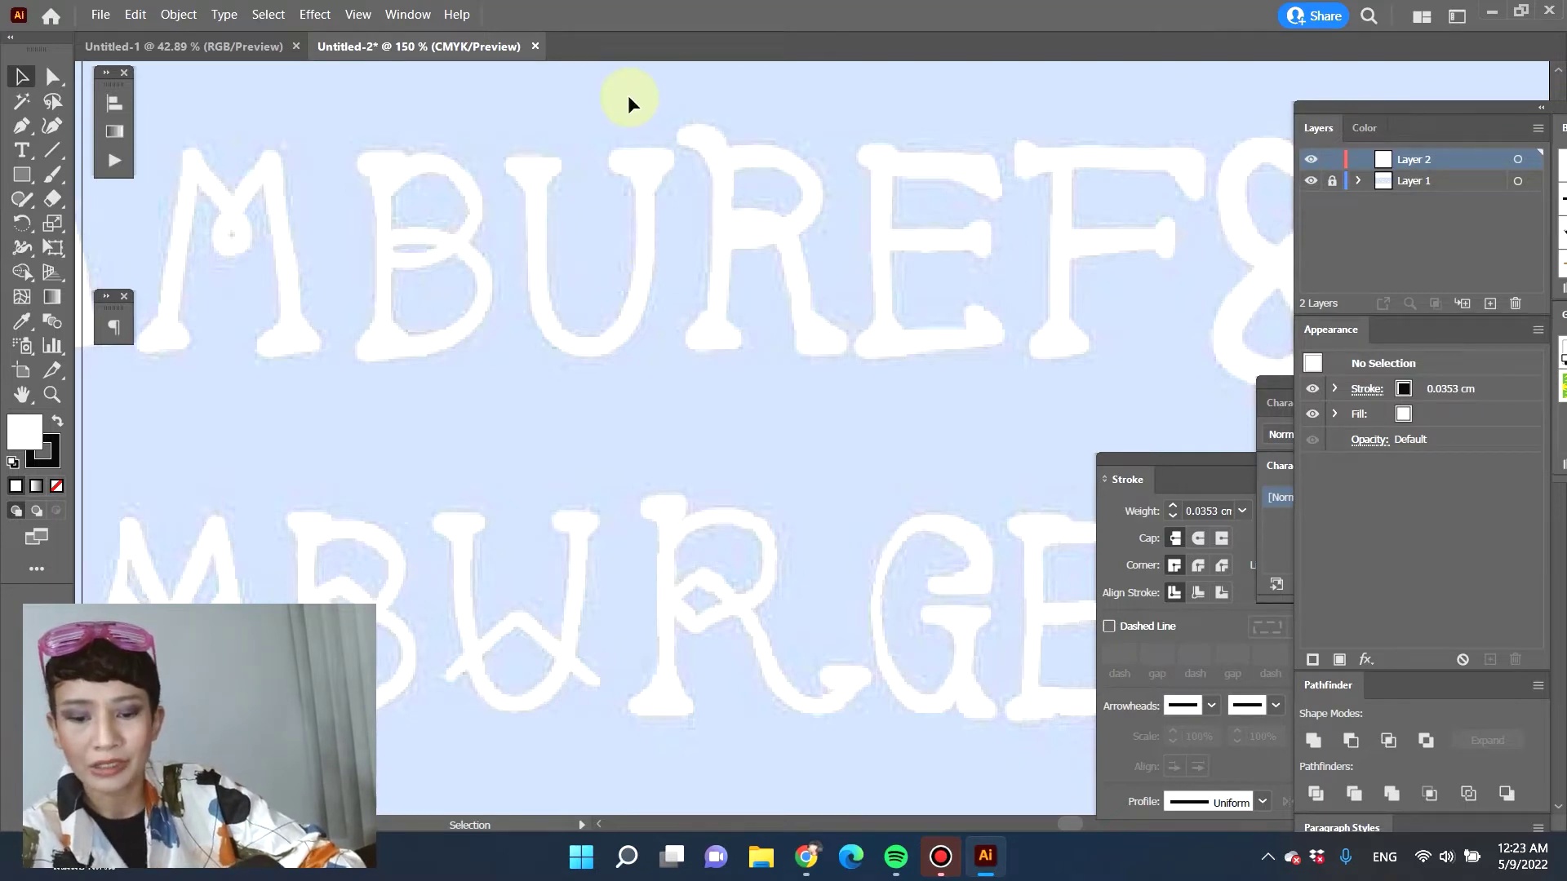
# Pen-trace and close the B's outer outline, setting its fill to None
pyautogui.press('p')
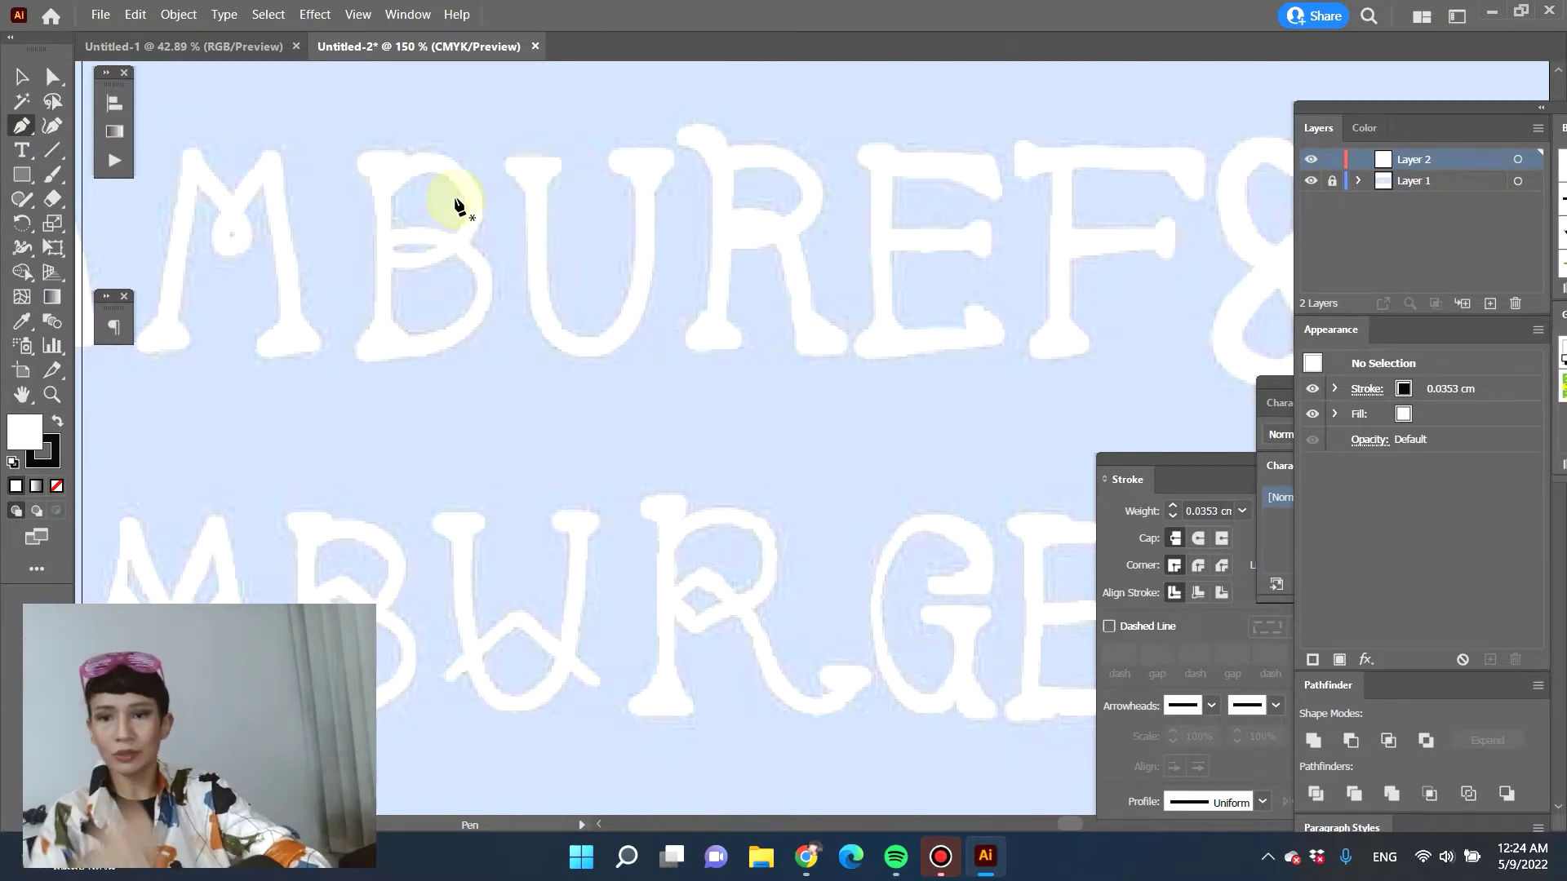
pyautogui.click(362, 157)
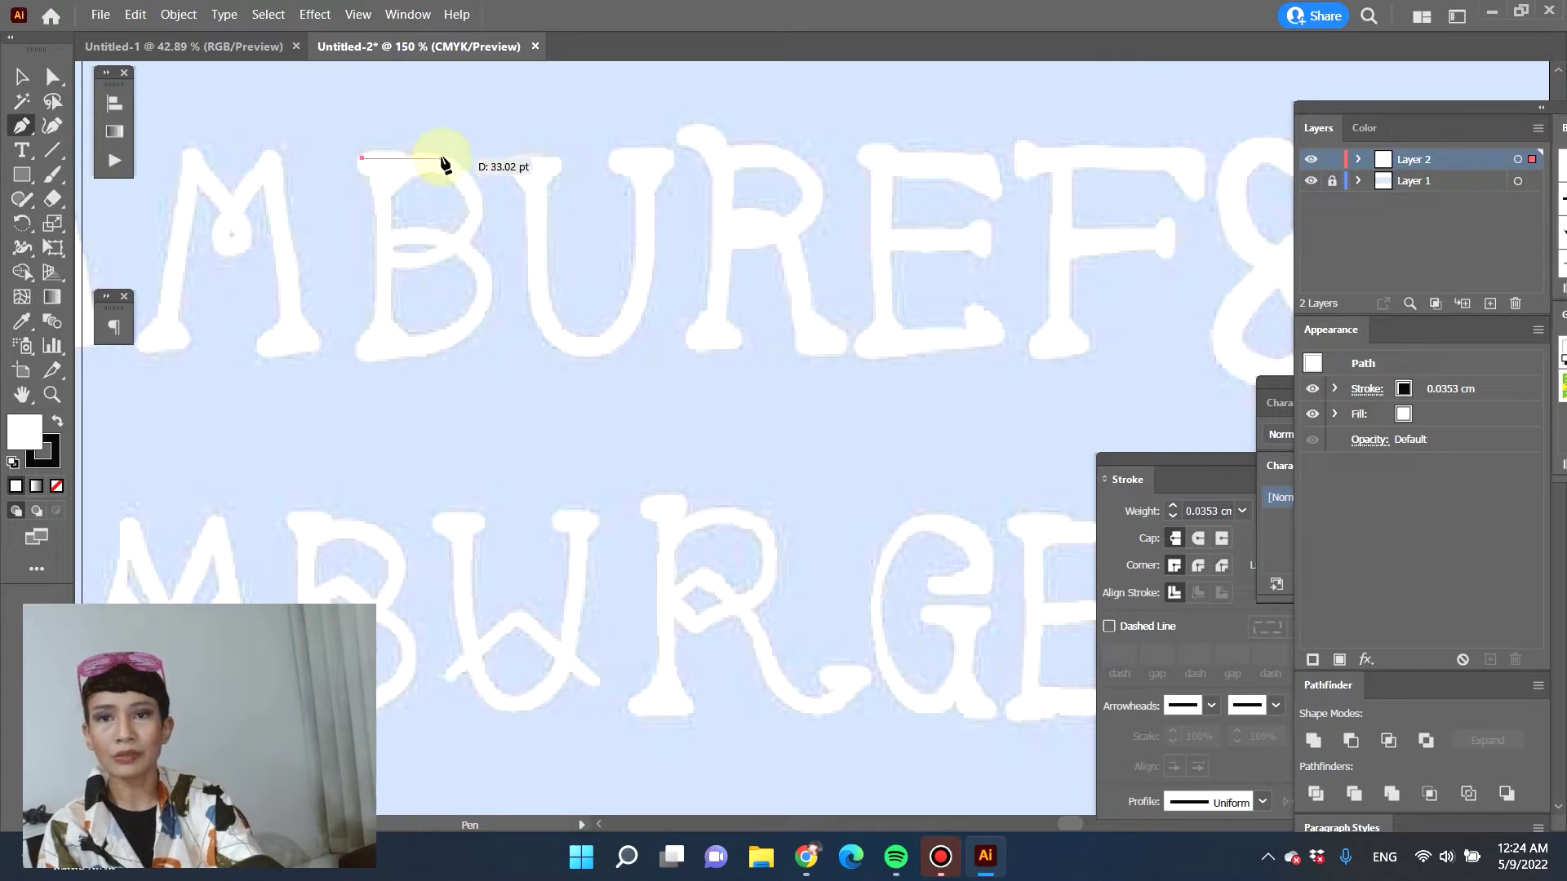
pyautogui.moveTo(440, 158); pyautogui.dragTo(352, 341)
pyautogui.click(369, 360)
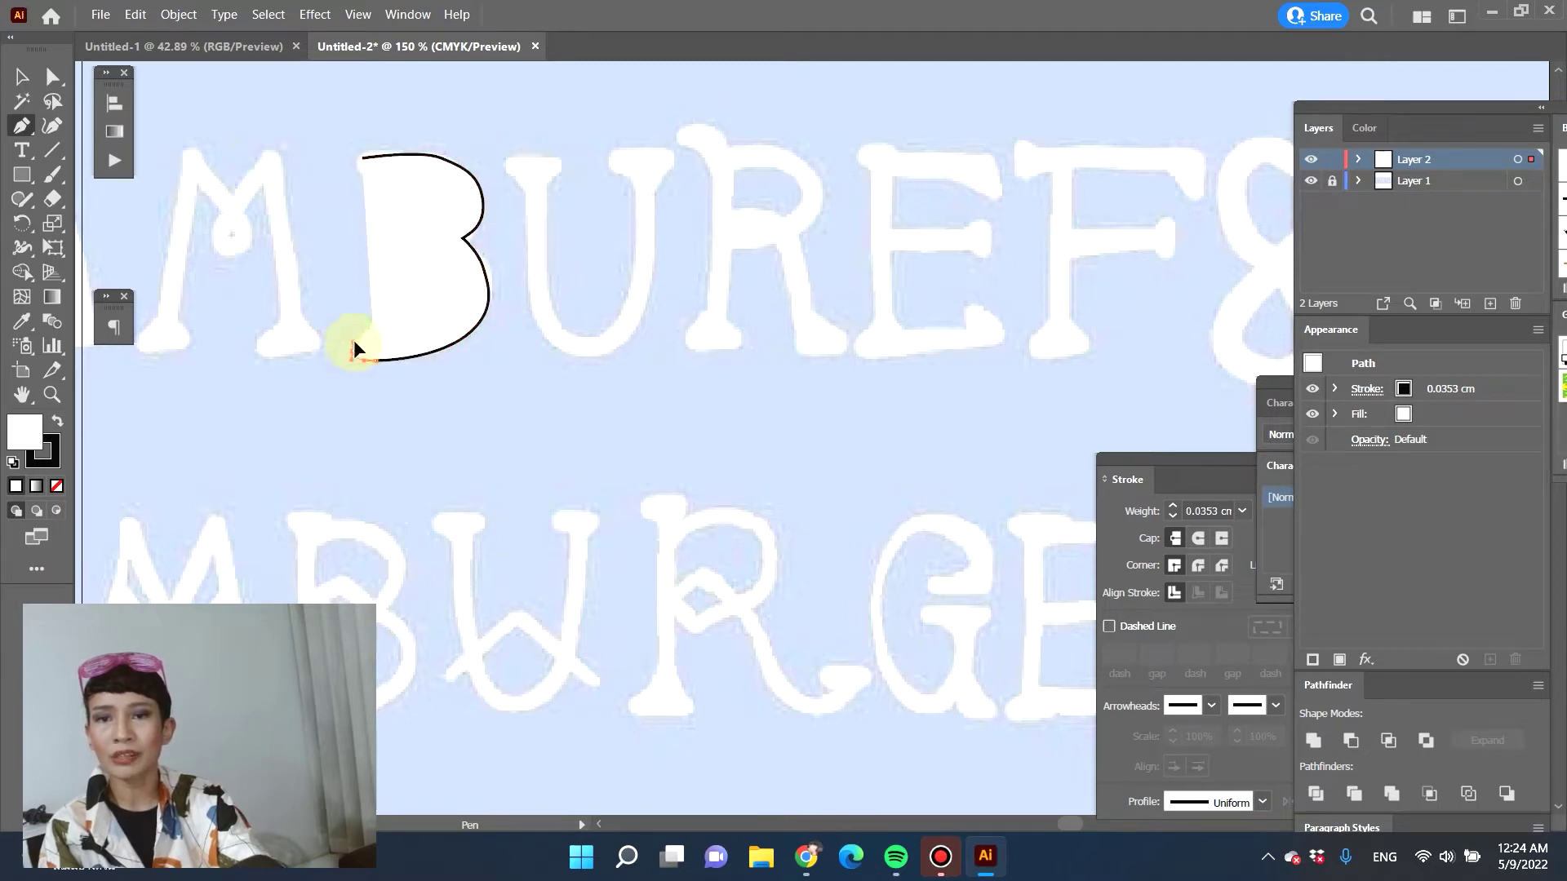
pyautogui.click(57, 419)
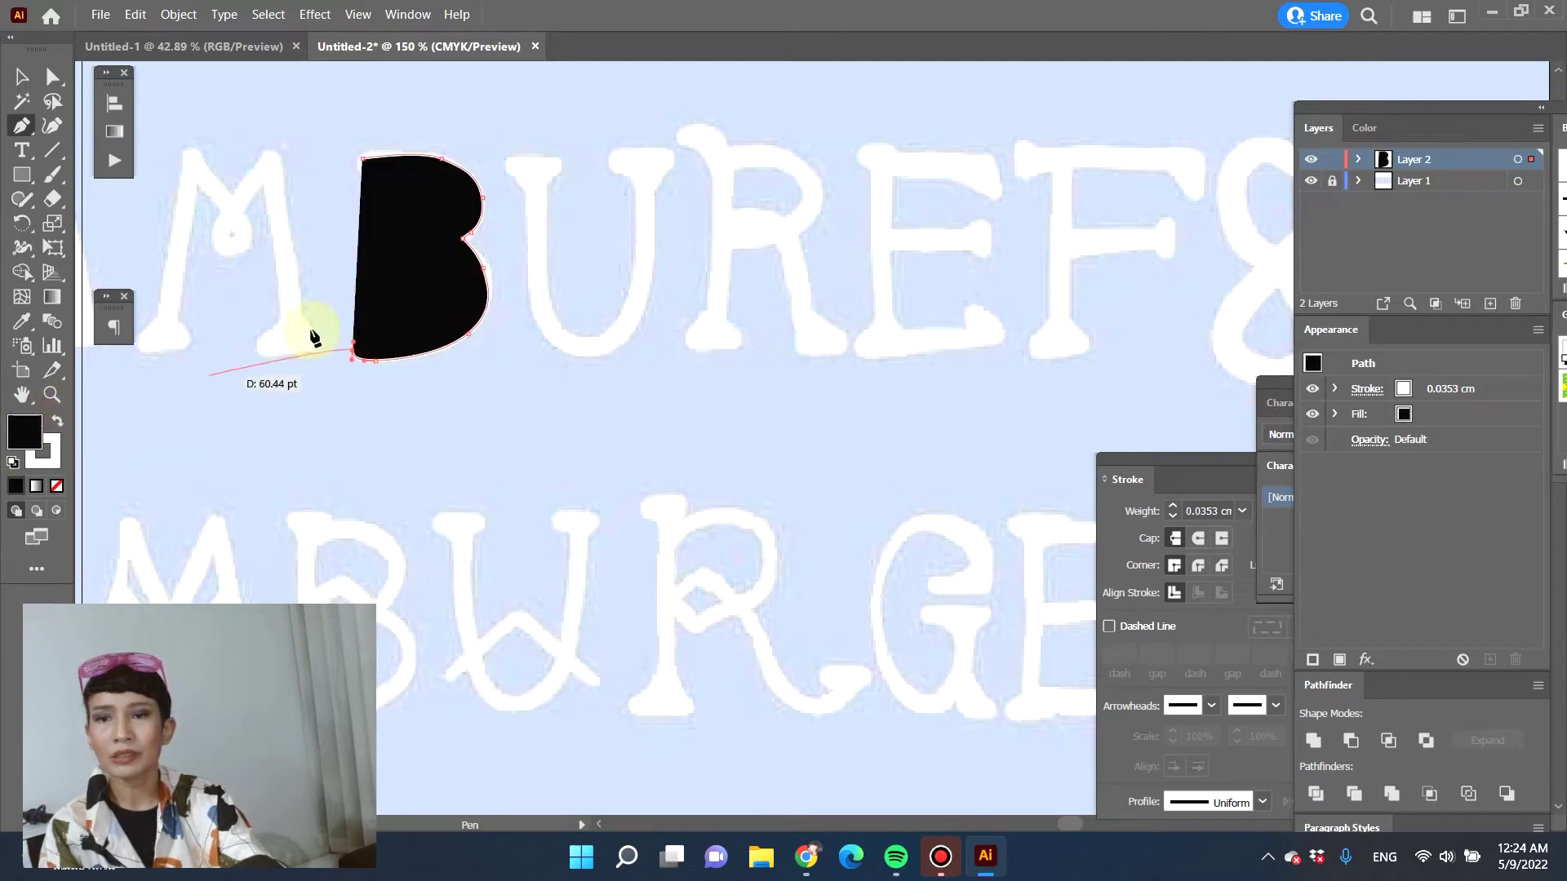
pyautogui.click(56, 486)
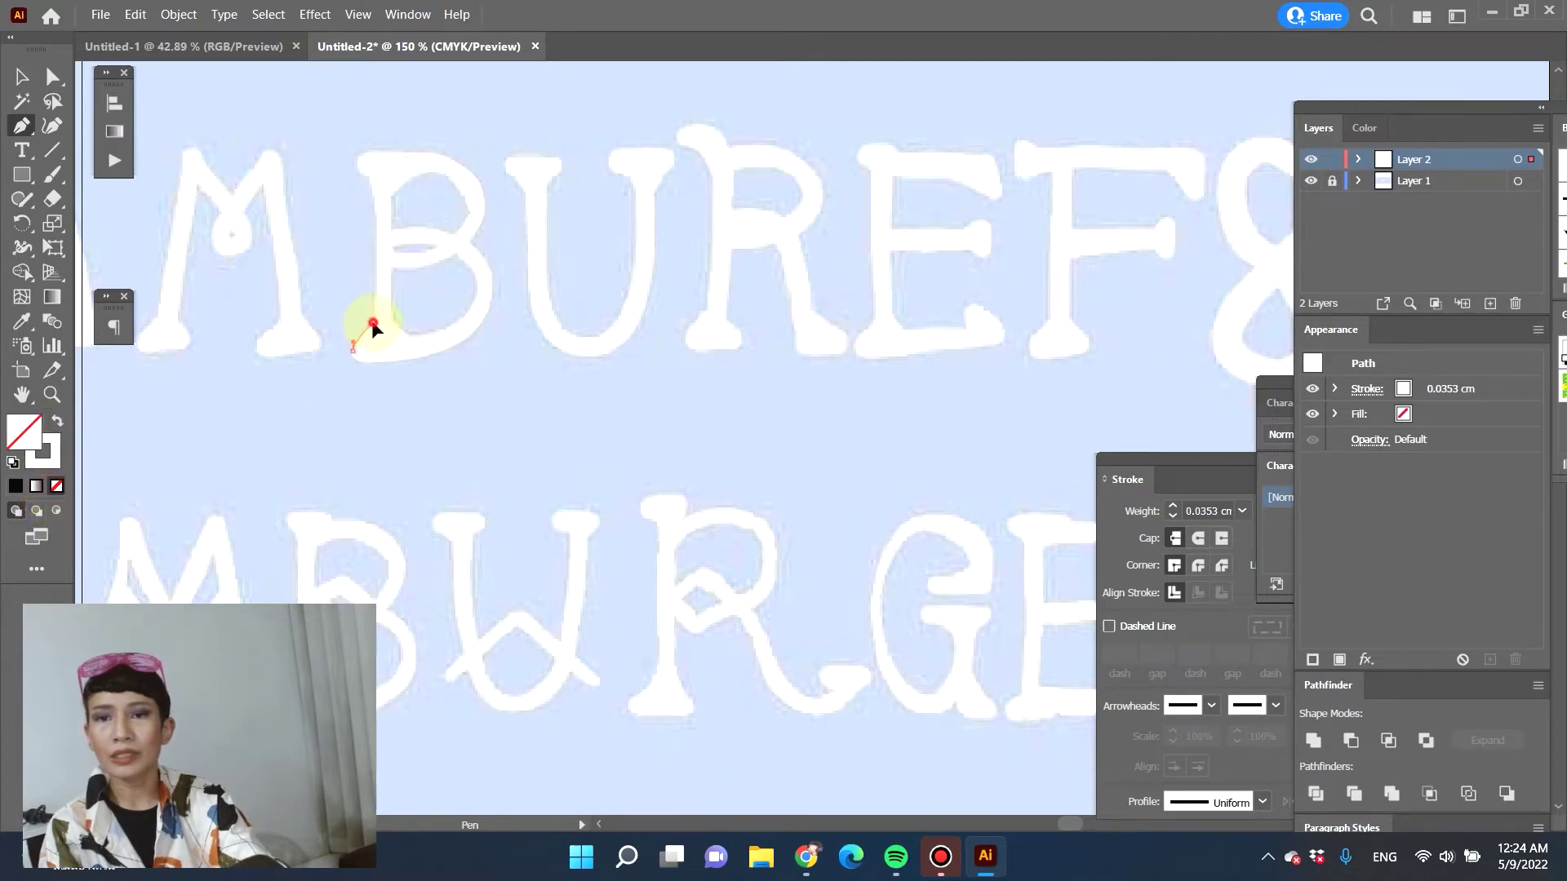
pyautogui.click(373, 322)
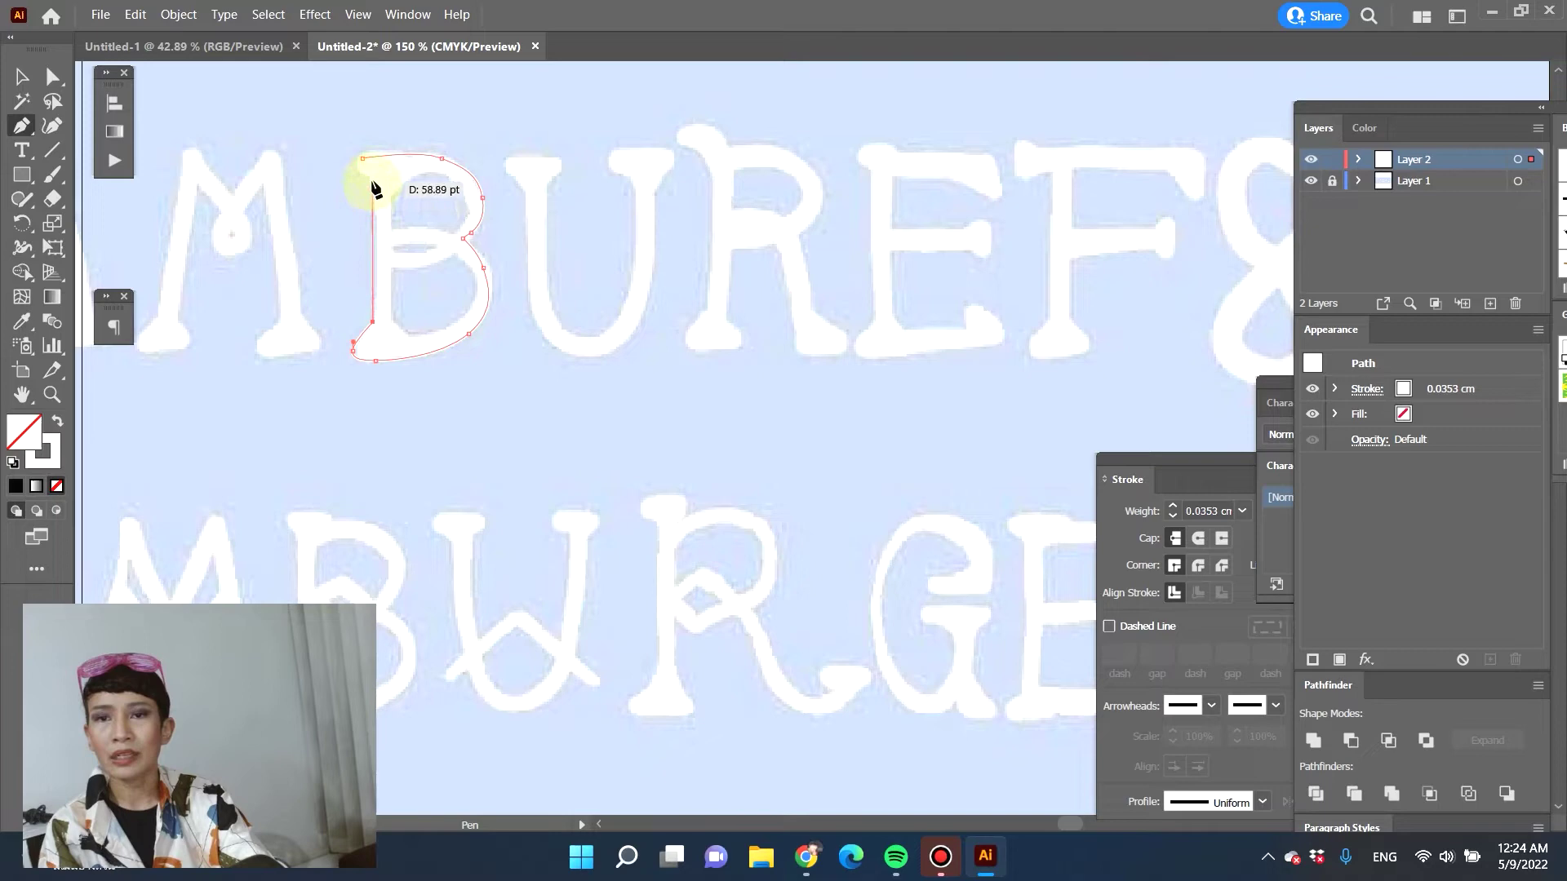
pyautogui.click(372, 178)
pyautogui.moveTo(362, 160); pyautogui.dragTo(372, 154)
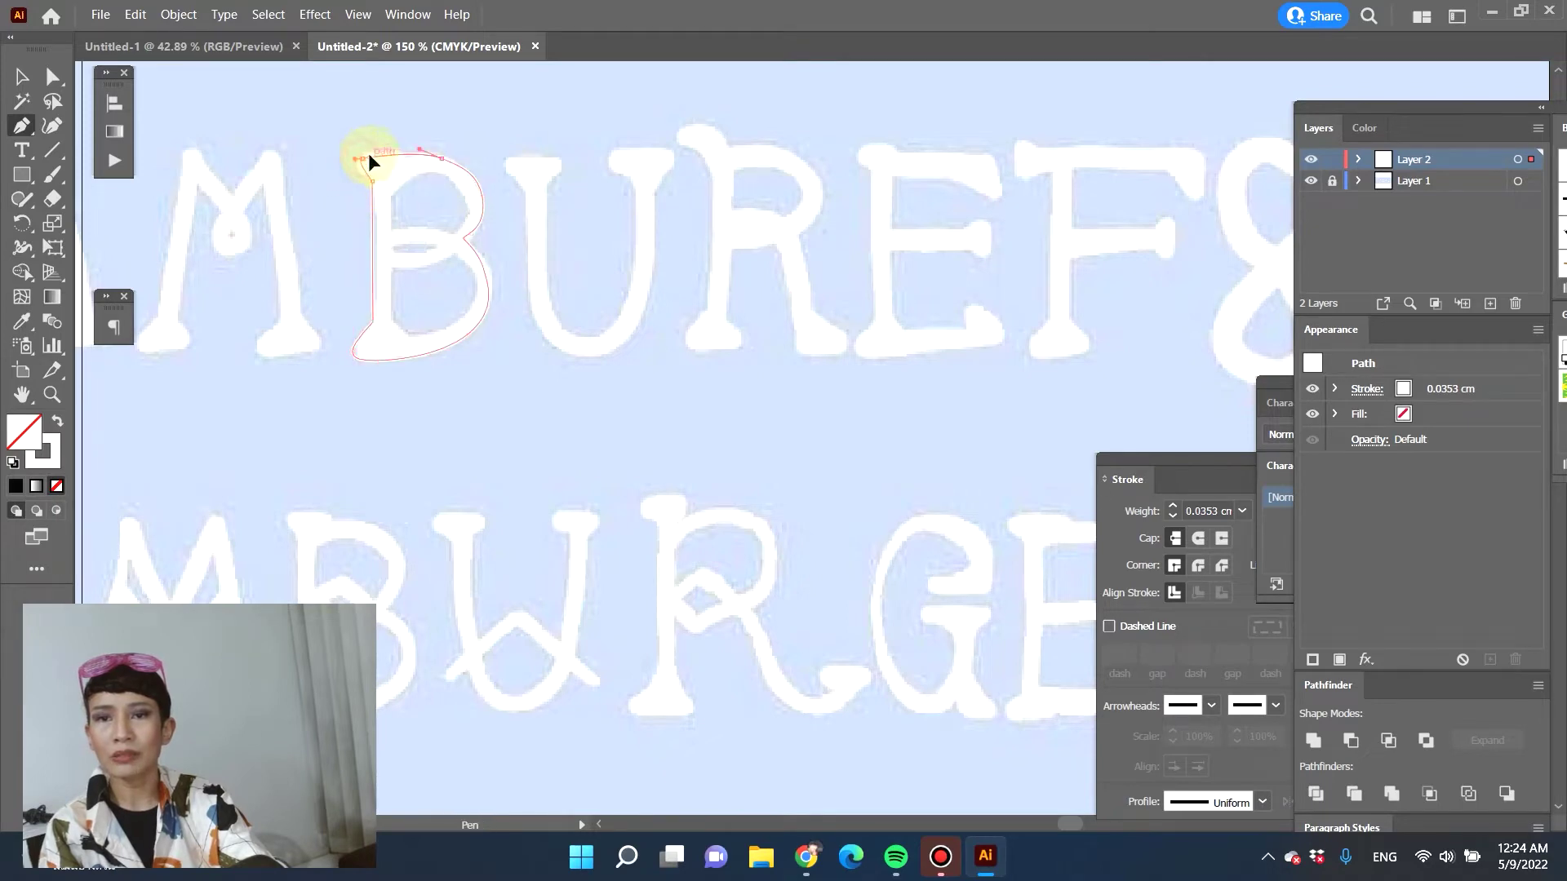
# Trace a separate closed path for the B's upper counter
pyautogui.click(394, 190)
pyautogui.moveTo(423, 172); pyautogui.dragTo(465, 209)
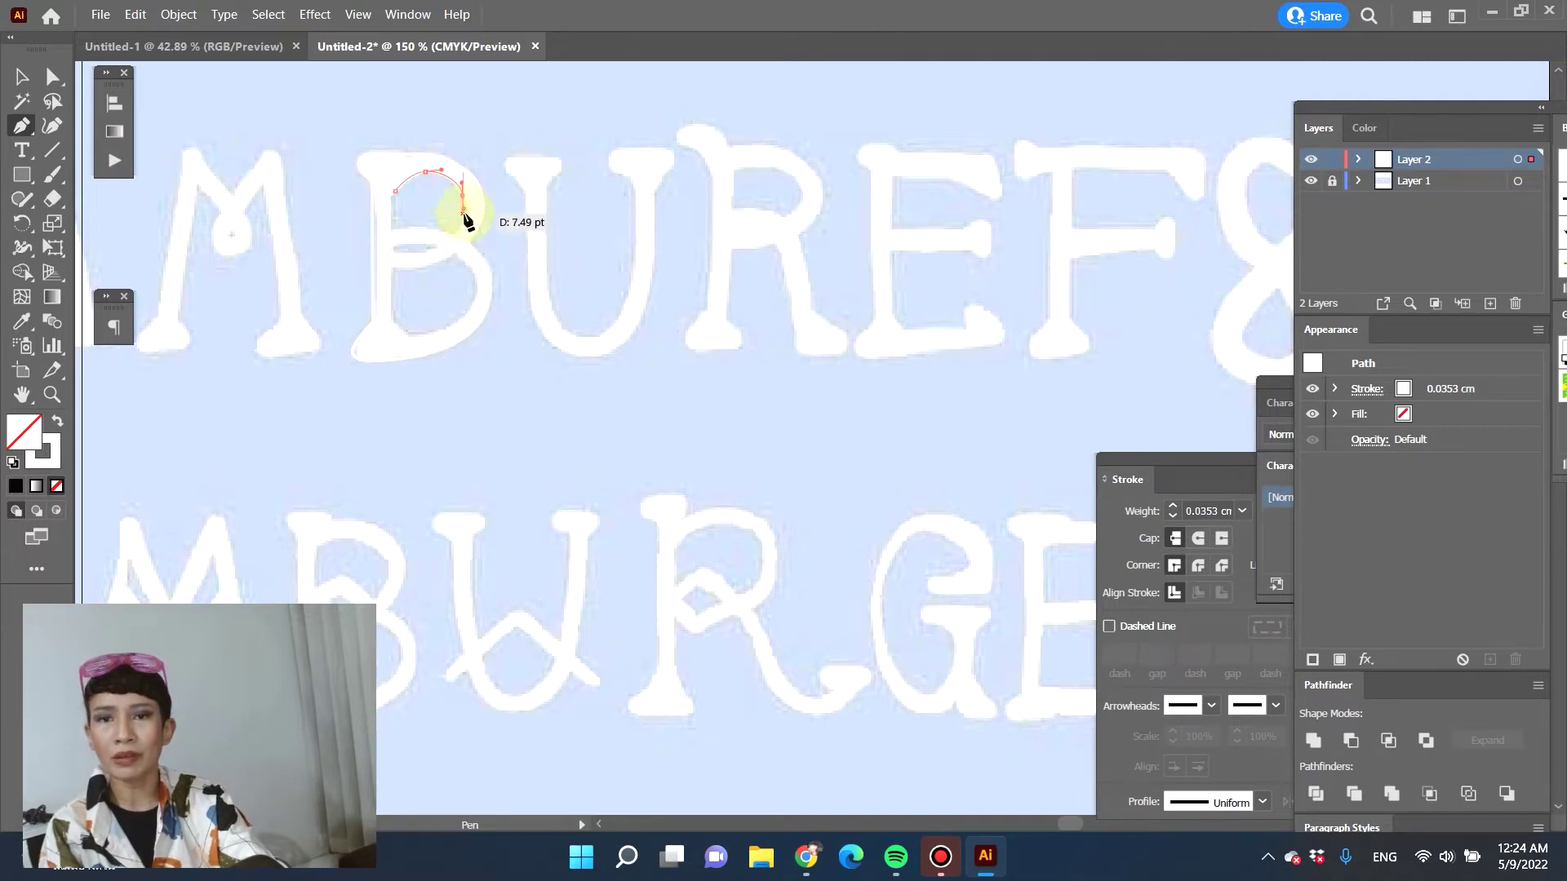
pyautogui.click(420, 224)
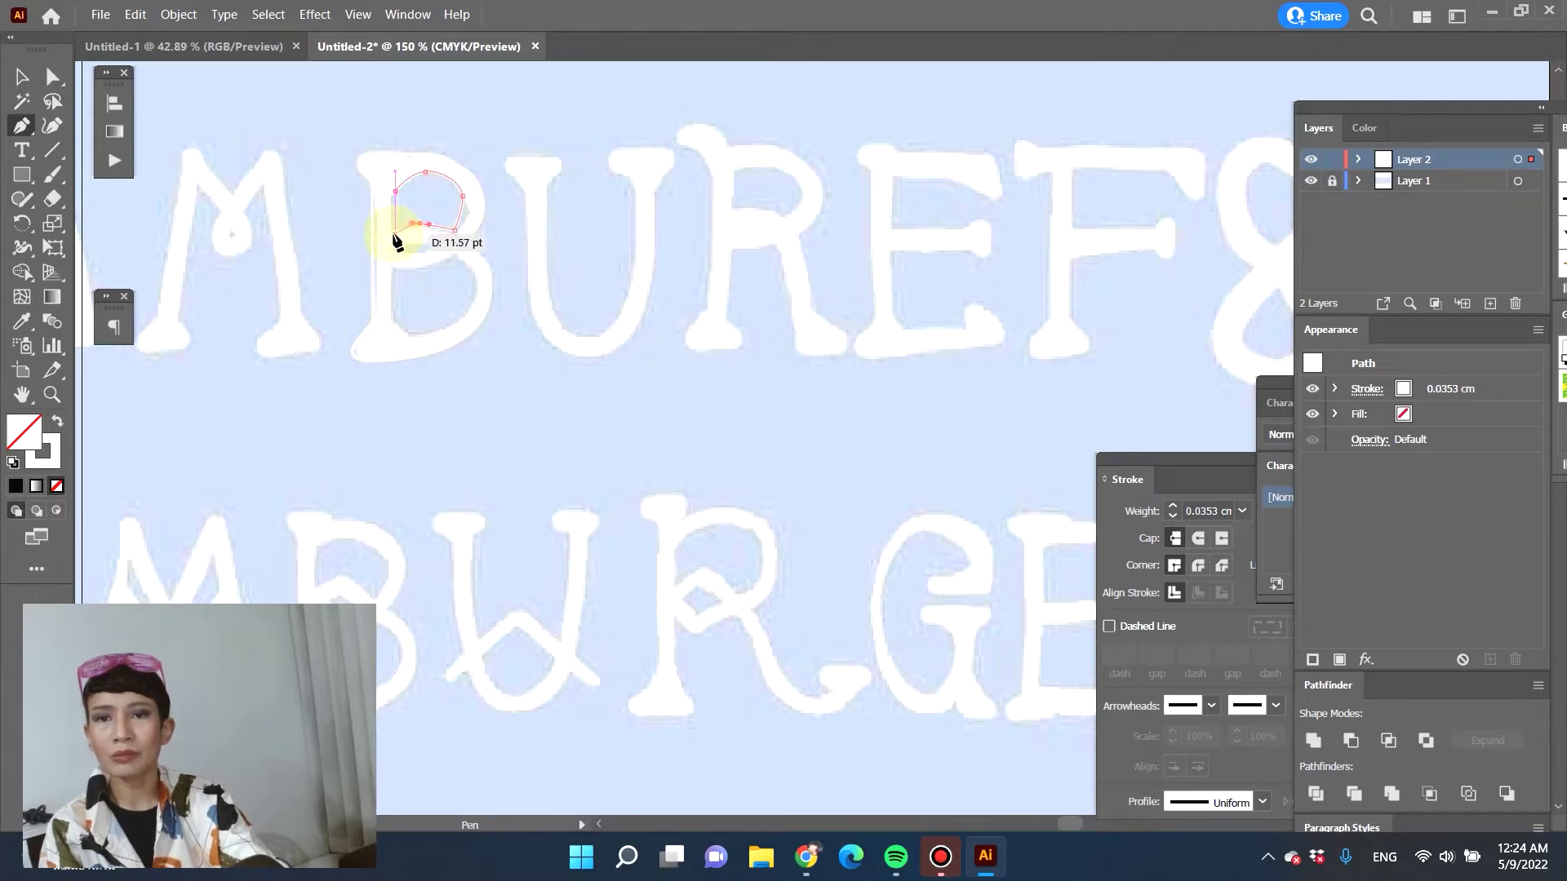
pyautogui.click(395, 231)
pyautogui.click(395, 191)
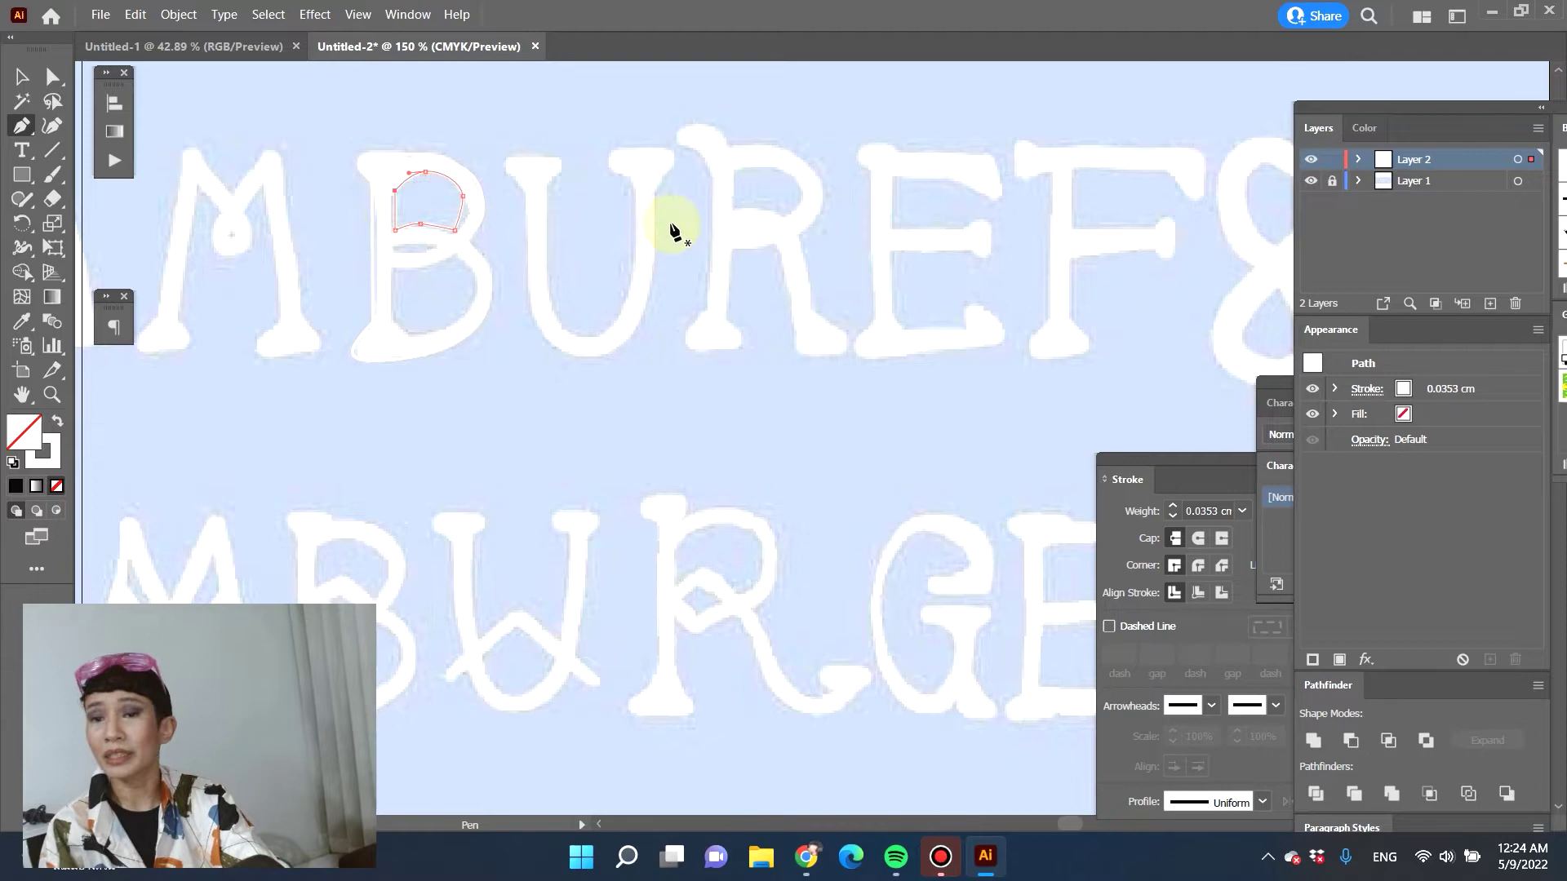
# Select the traced B outline and set its stroke to red (EF0F0F) in the Color Picker
pyautogui.click(23, 76)
pyautogui.click(411, 278)
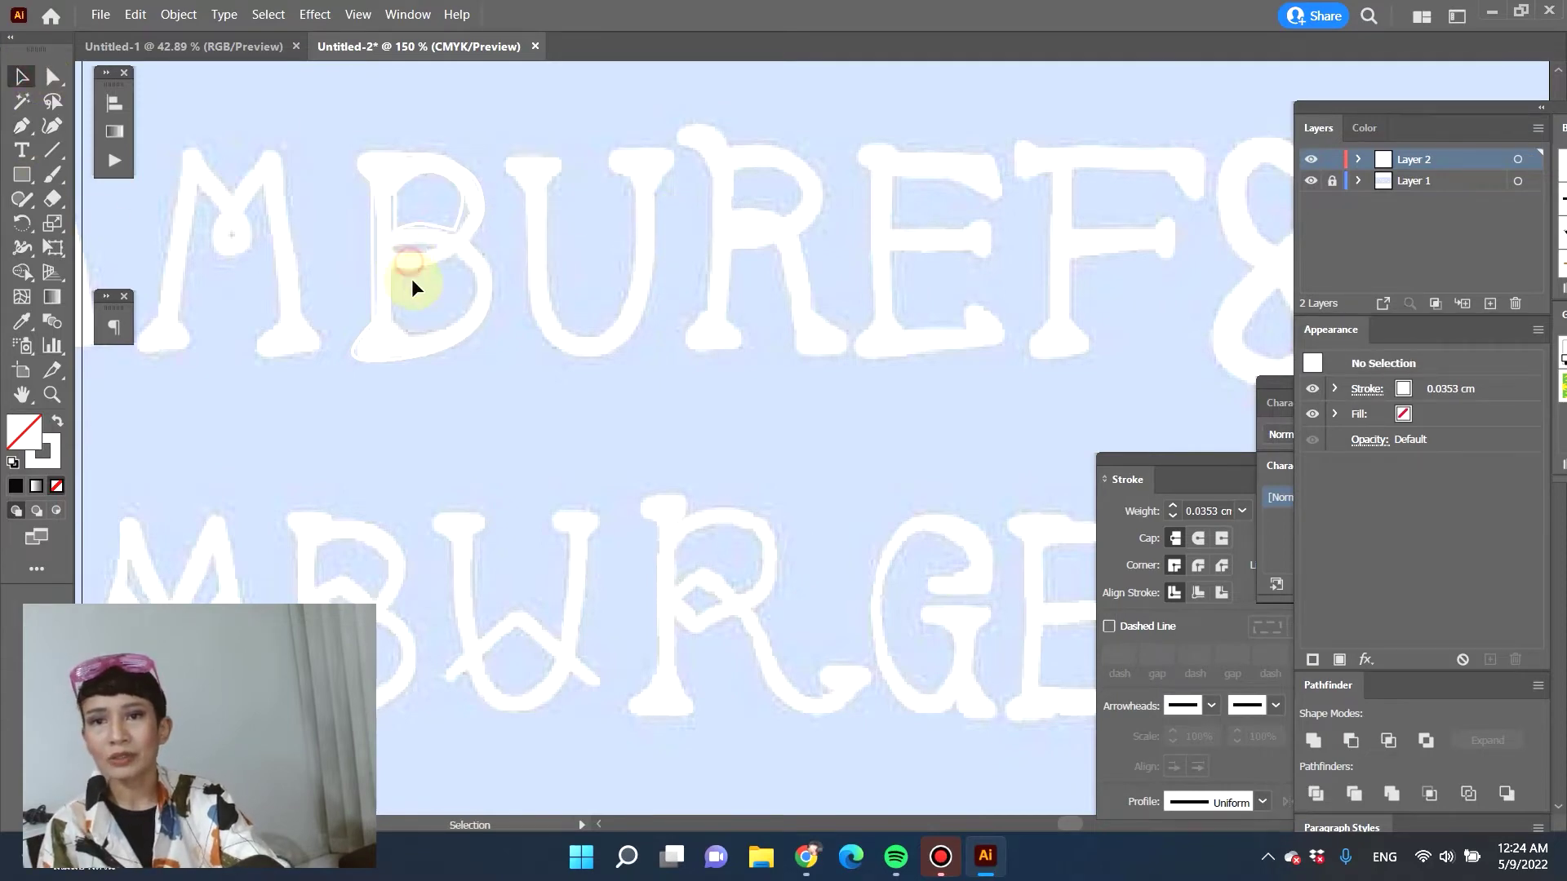
pyautogui.click(500, 171)
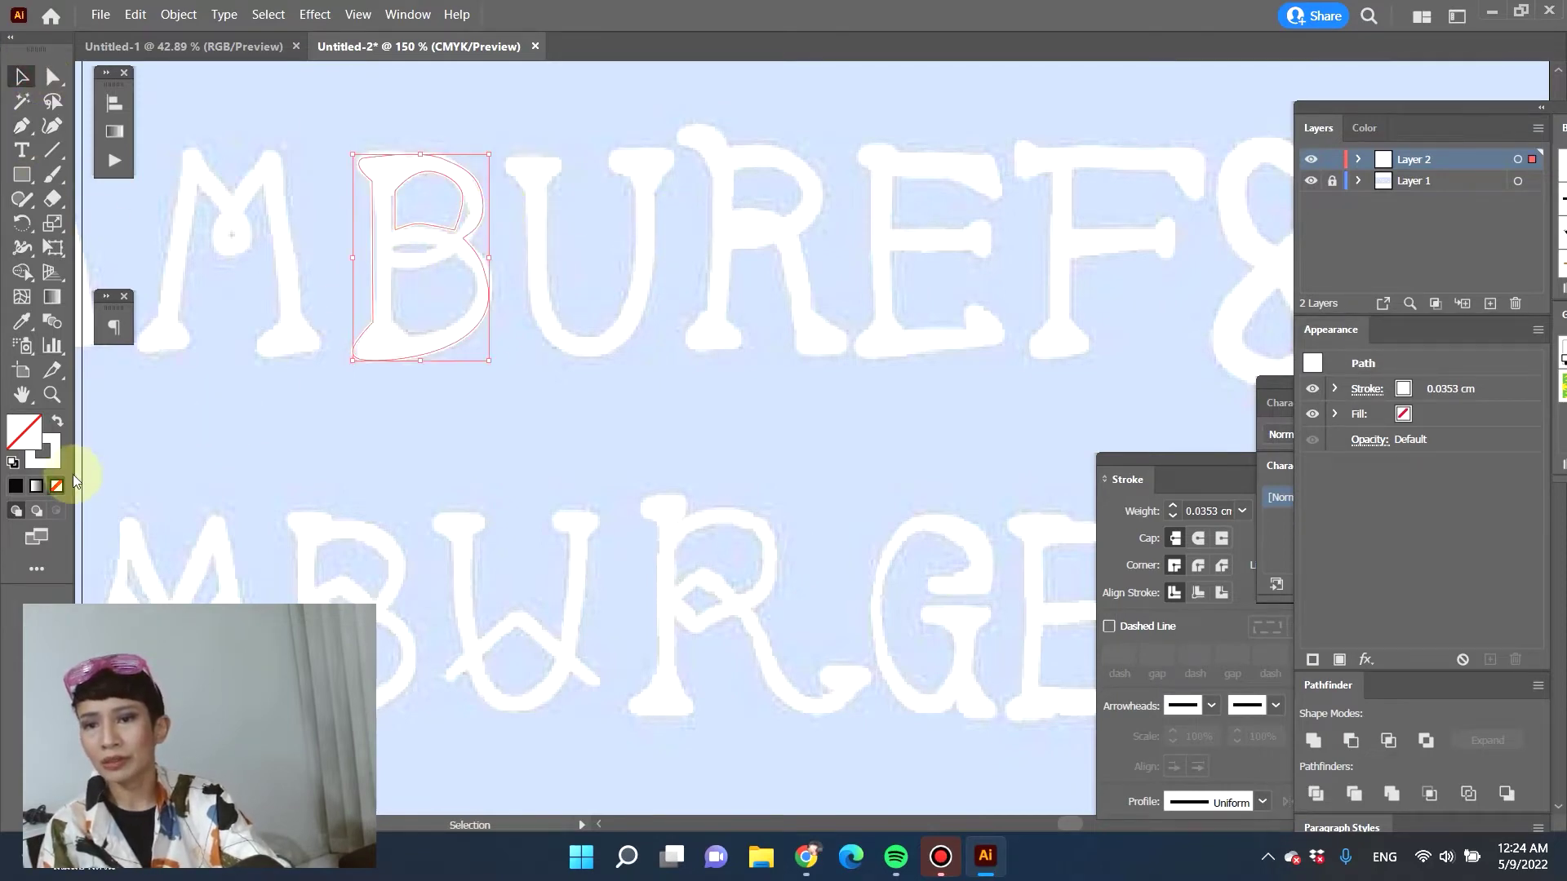
pyautogui.click(45, 449)
pyautogui.click(18, 488)
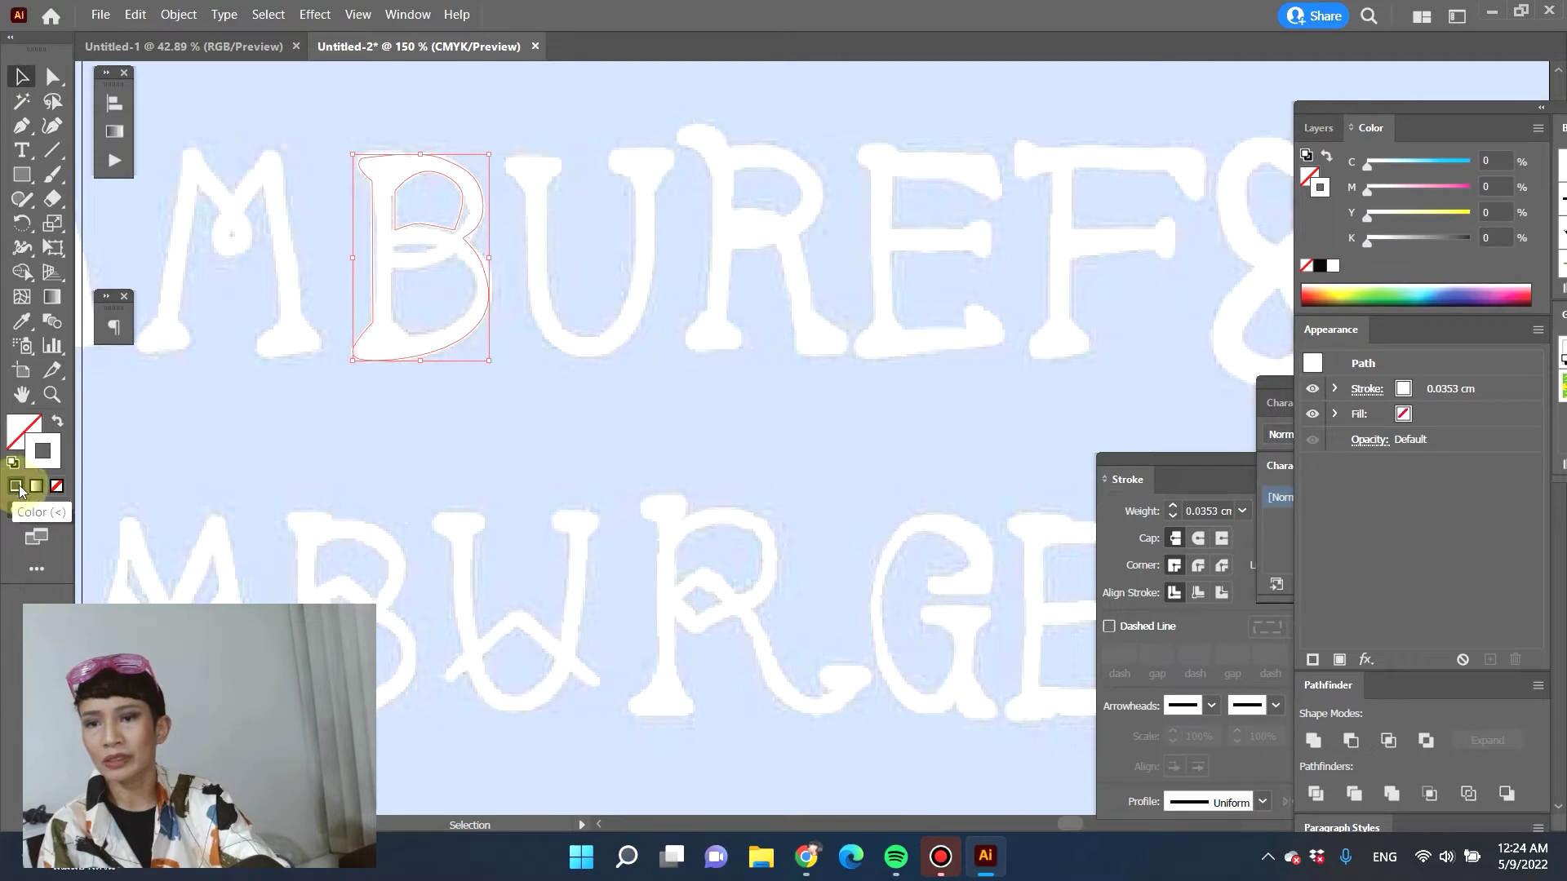
pyautogui.click(57, 421)
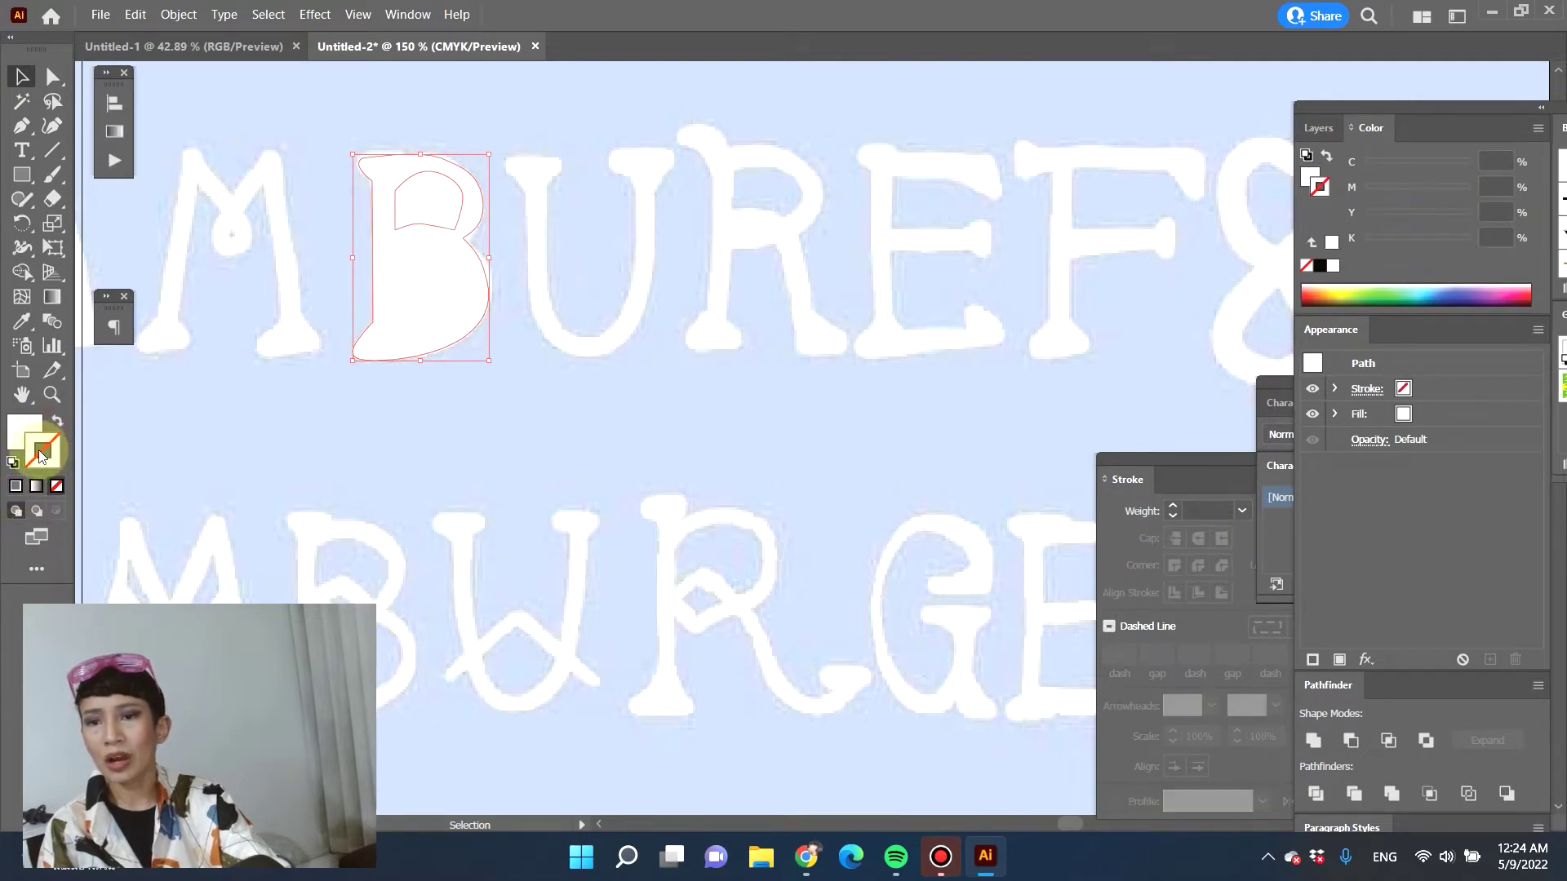
pyautogui.click(57, 421)
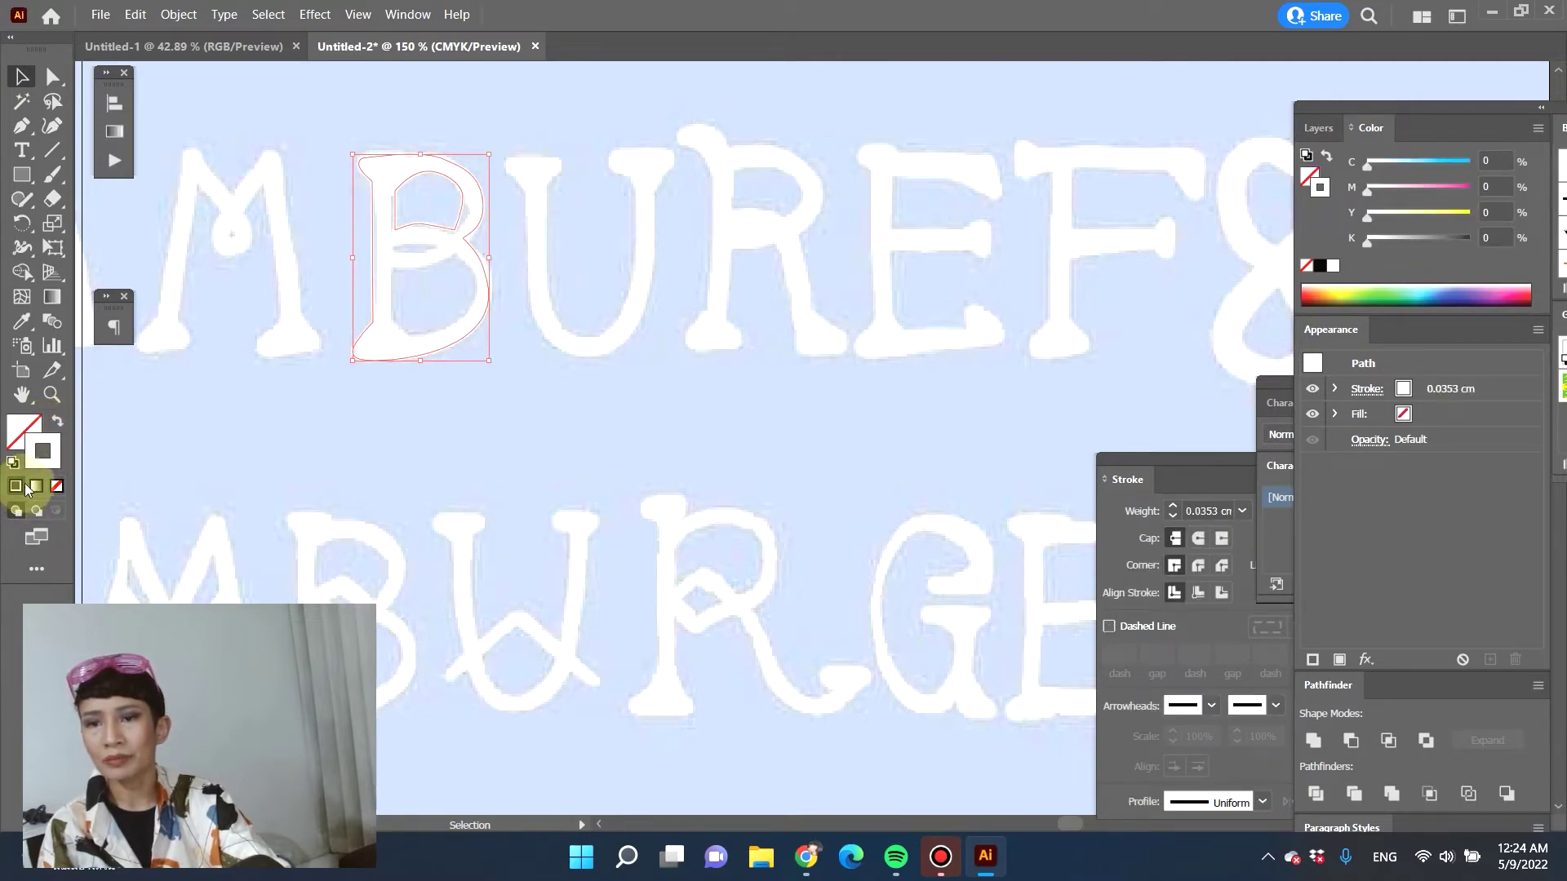
pyautogui.doubleClick(43, 451)
pyautogui.click(777, 339)
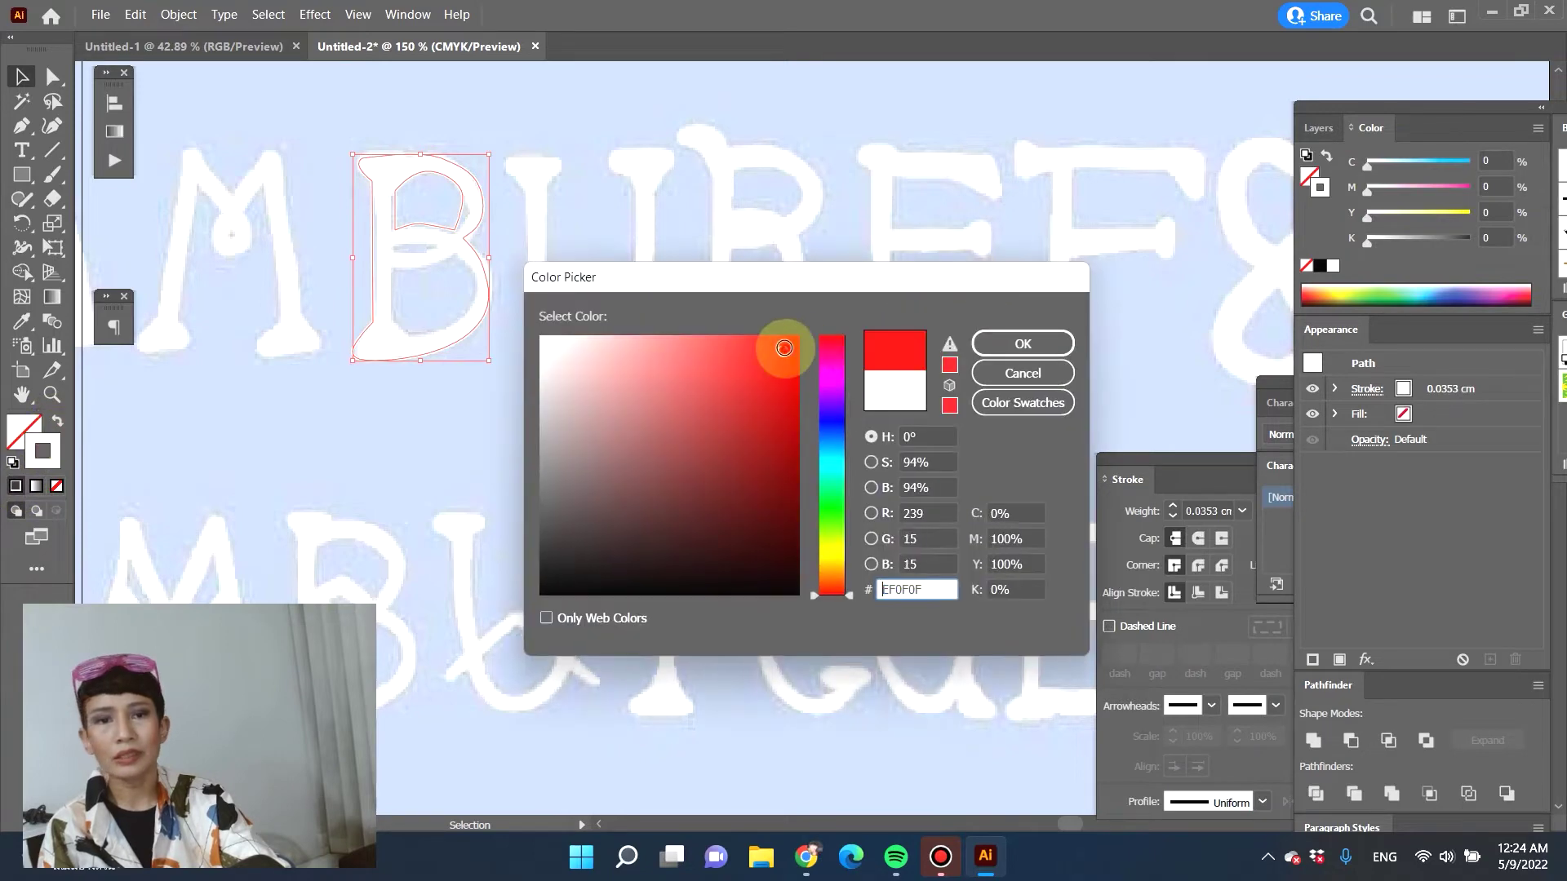
pyautogui.click(1011, 339)
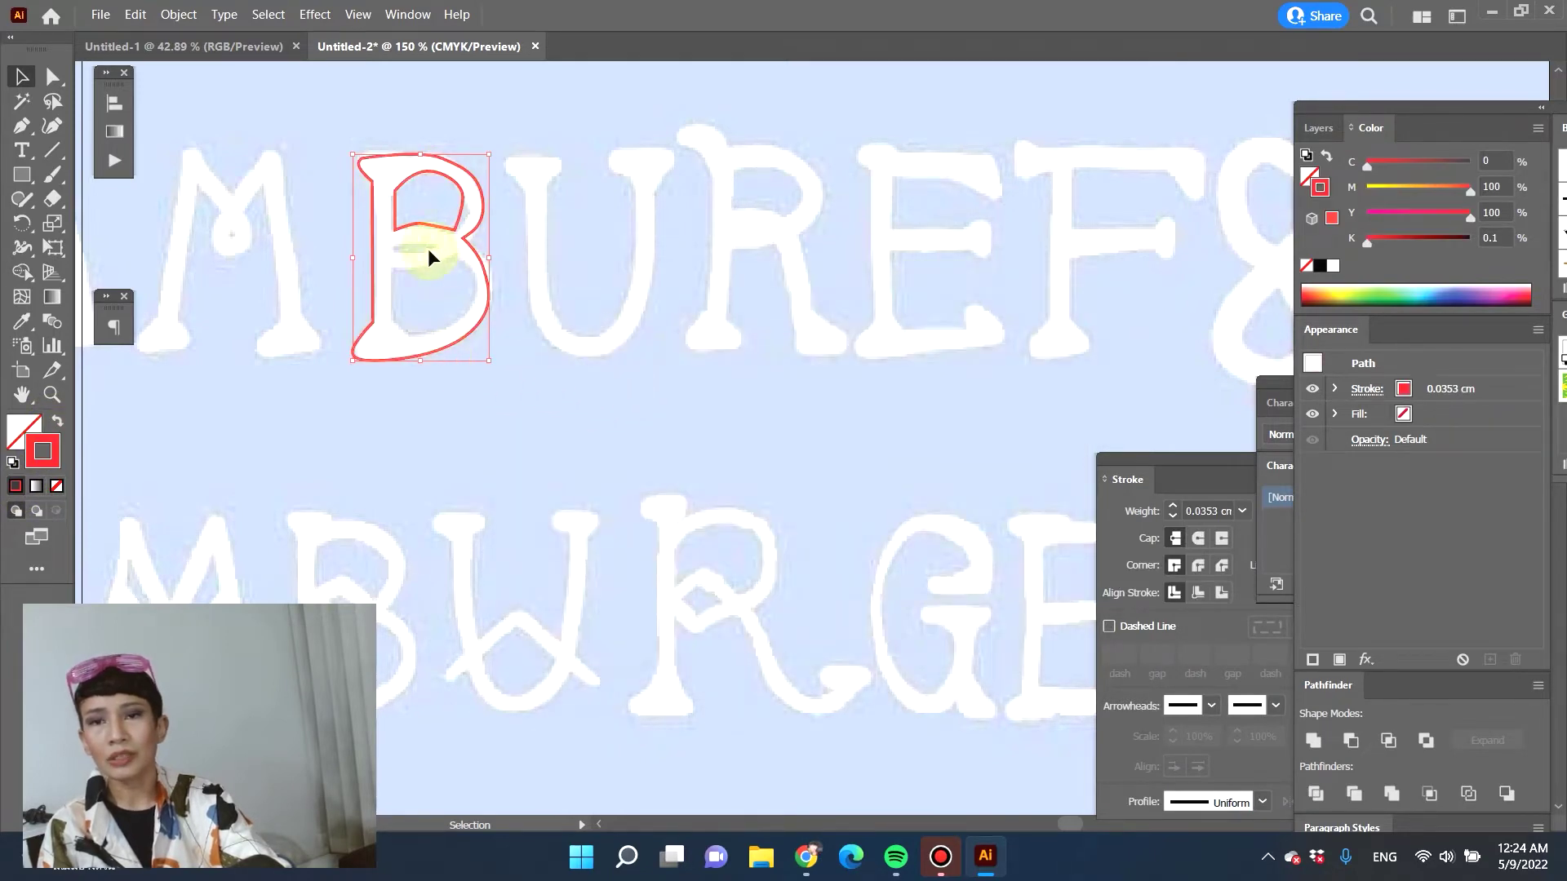
pyautogui.click(604, 311)
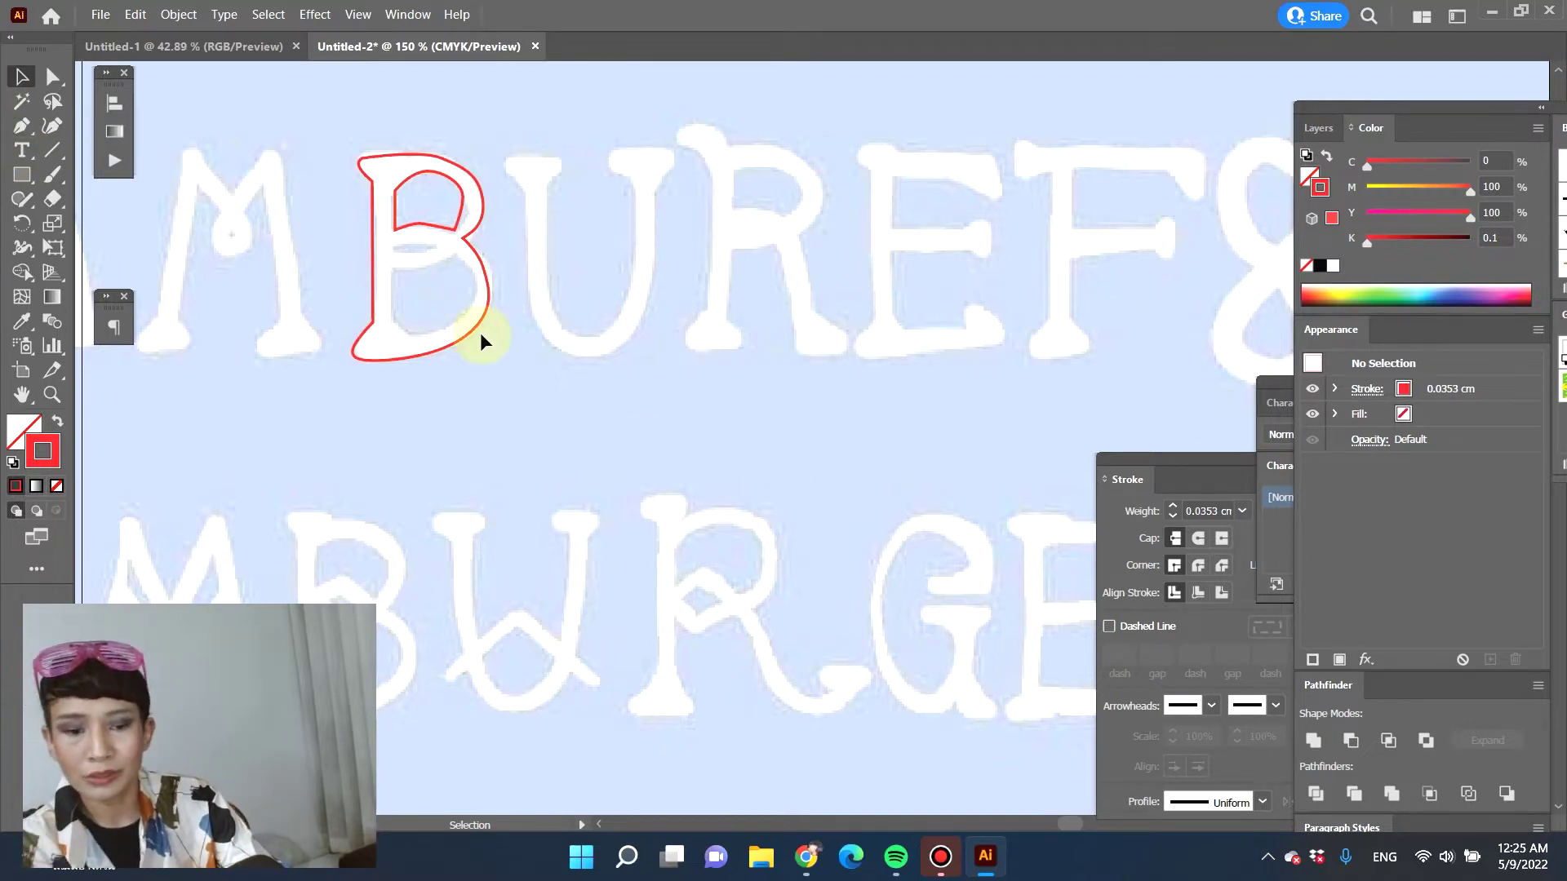
# Pen-trace the M from its left foot over both peaks and the looped middle to the right foot
pyautogui.press('p')
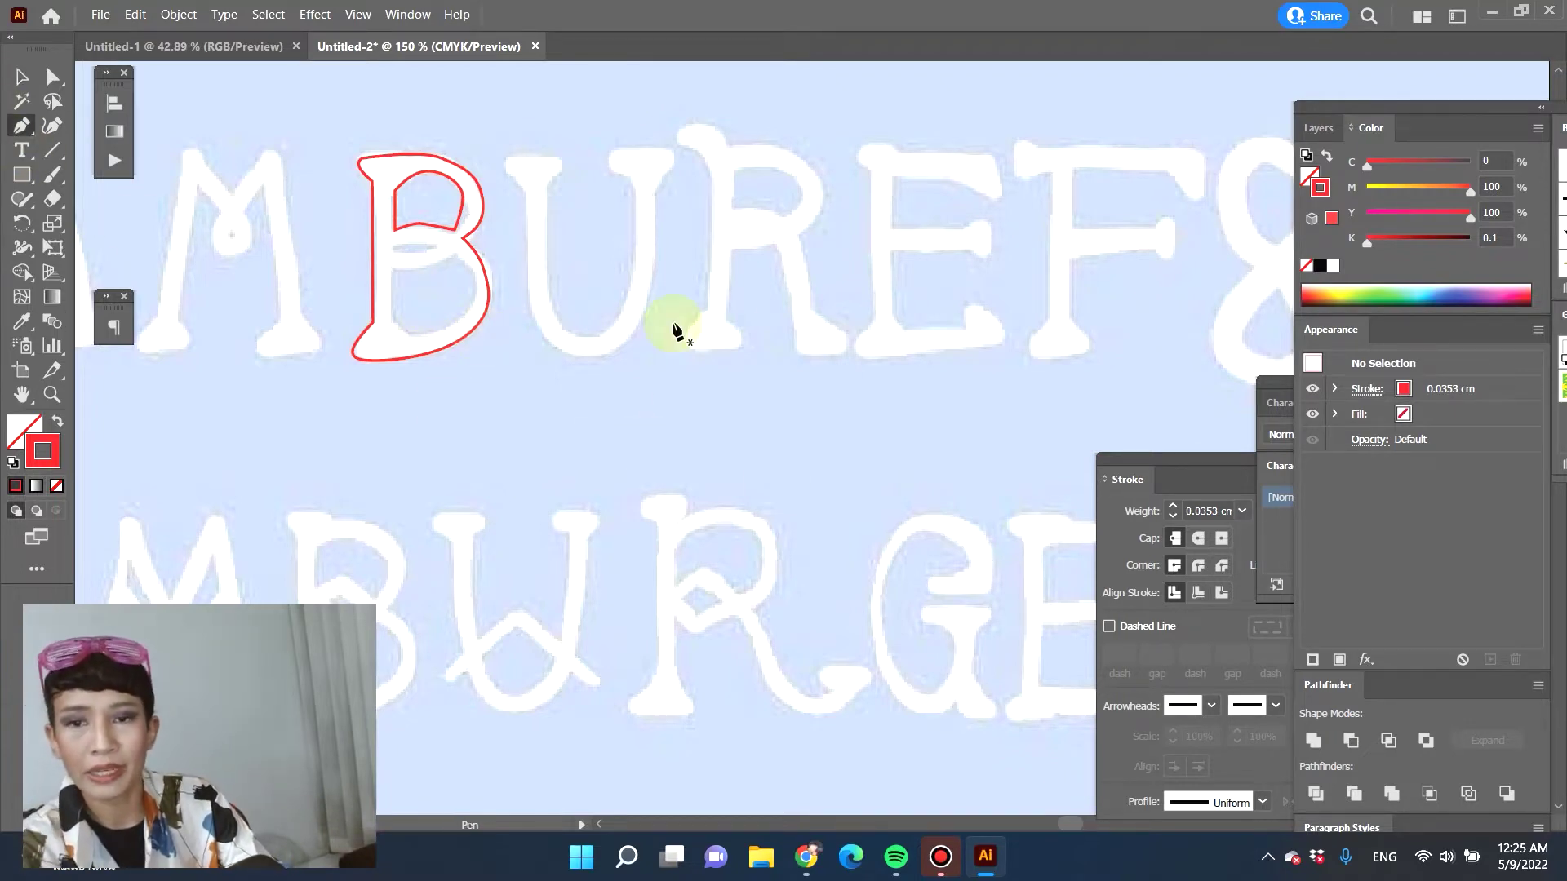
pyautogui.click(160, 348)
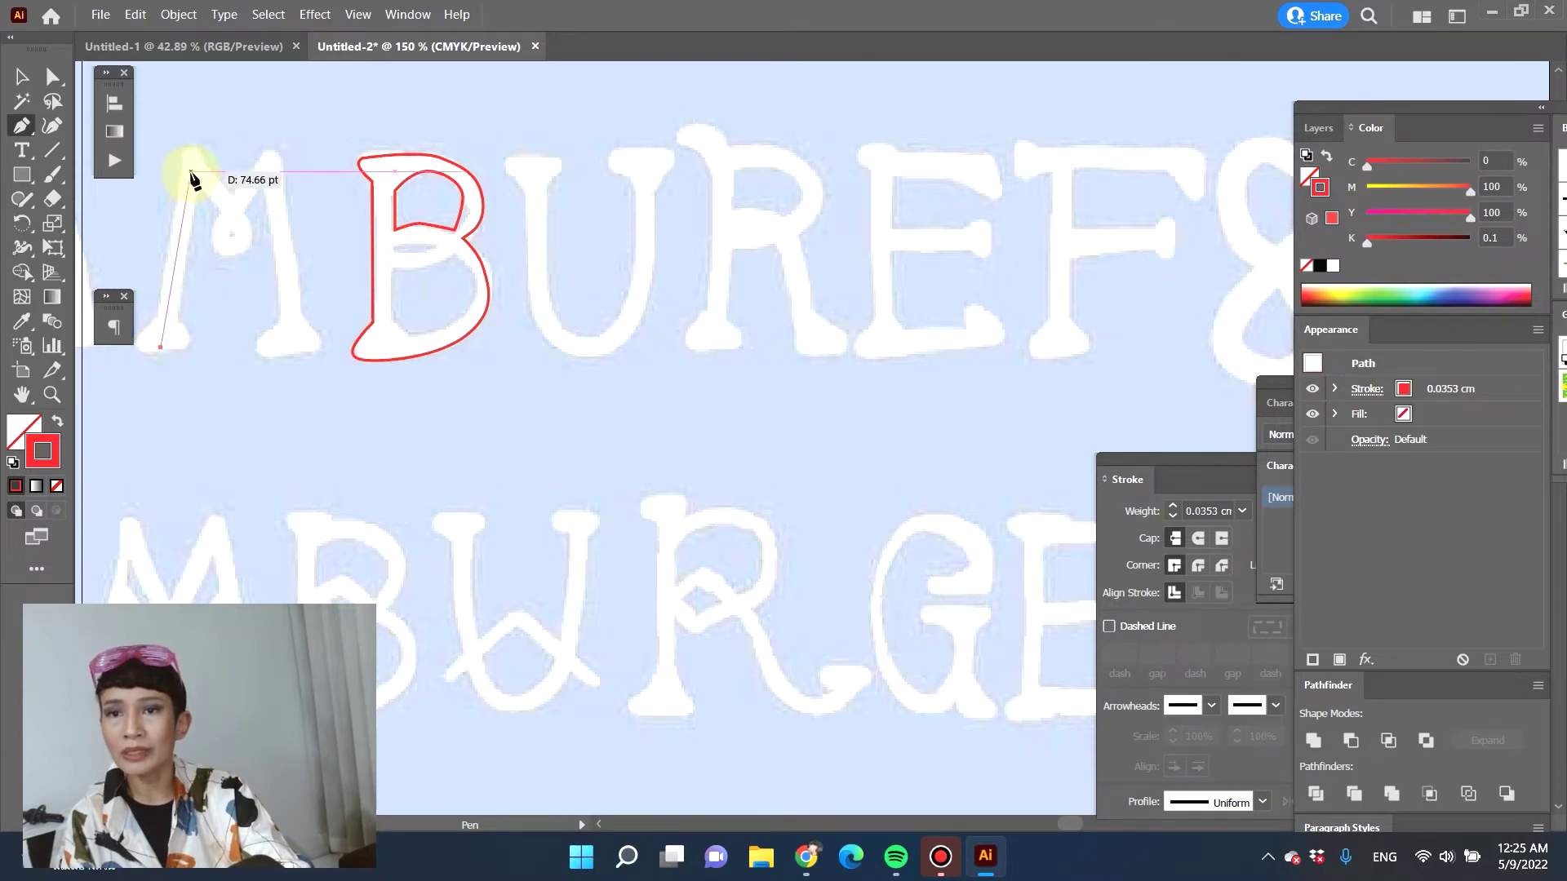
pyautogui.click(191, 161)
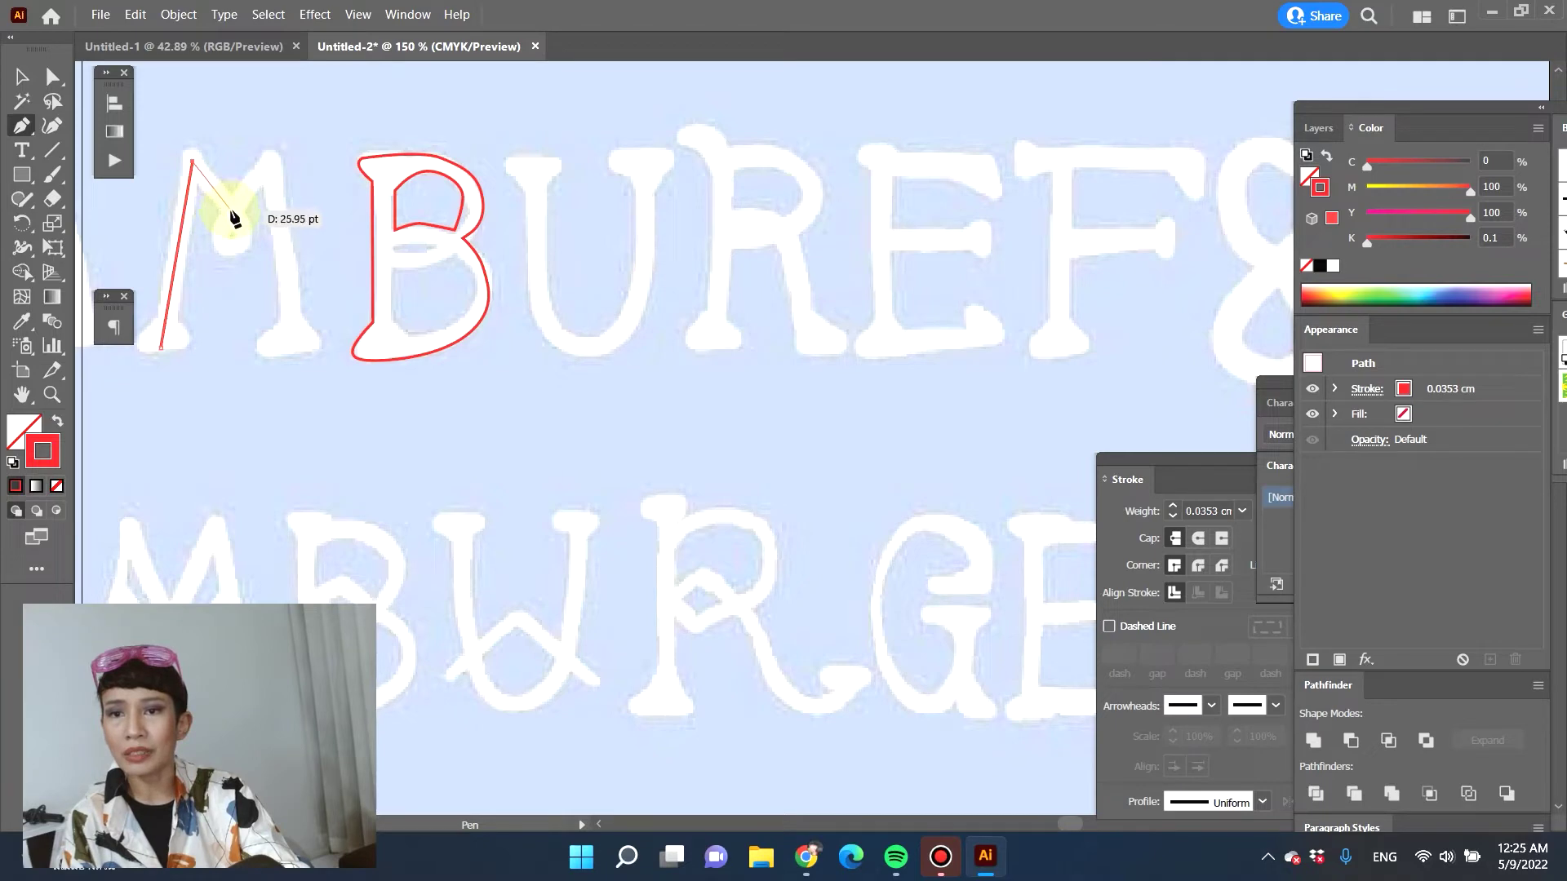
pyautogui.click(238, 219)
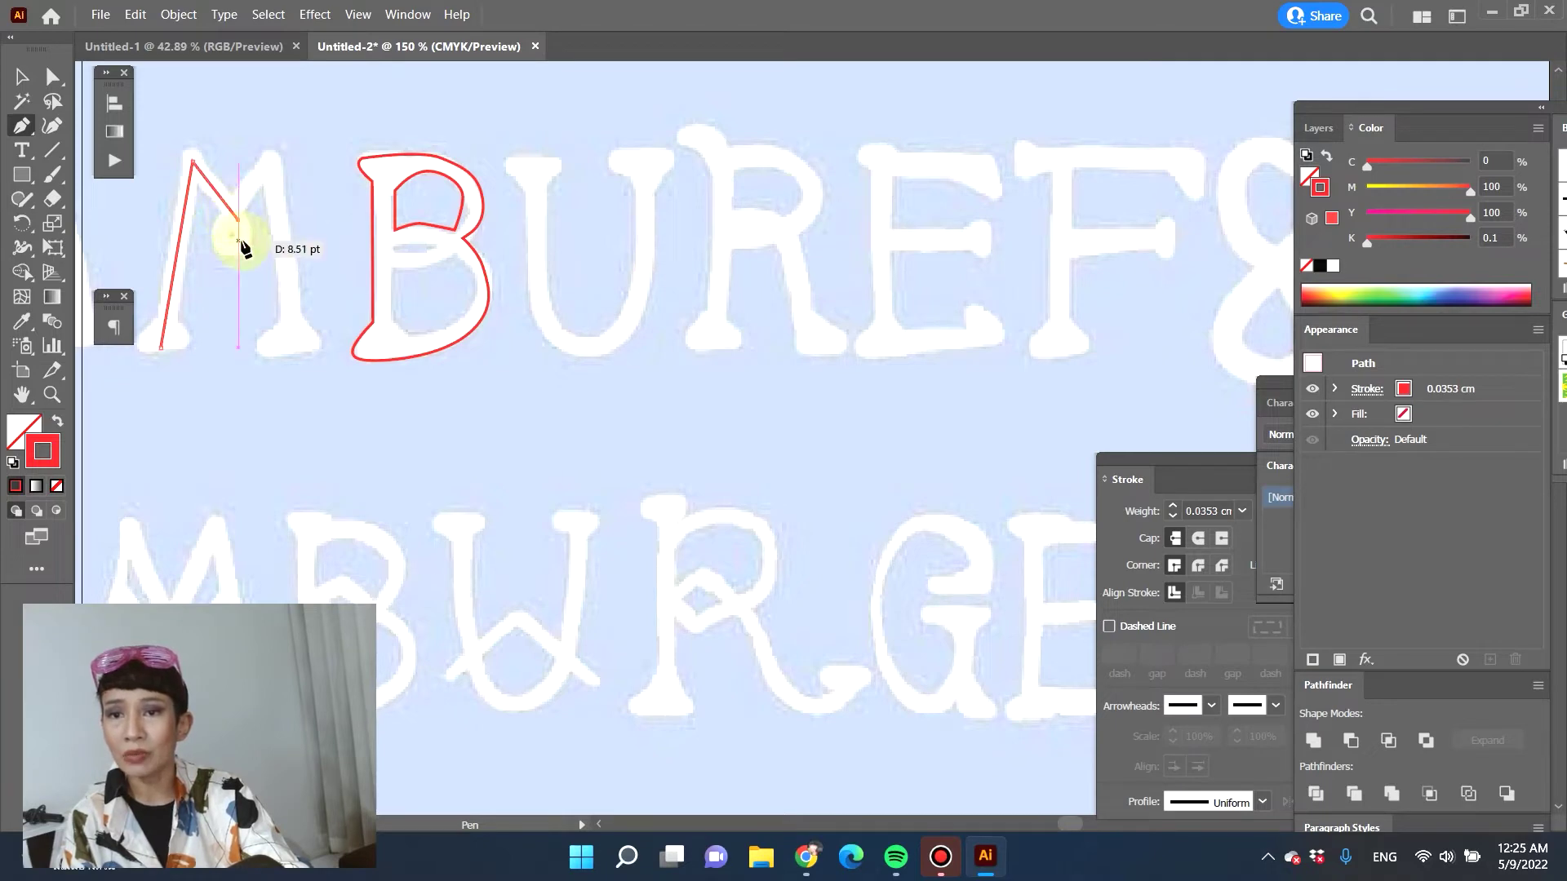
pyautogui.click(236, 242)
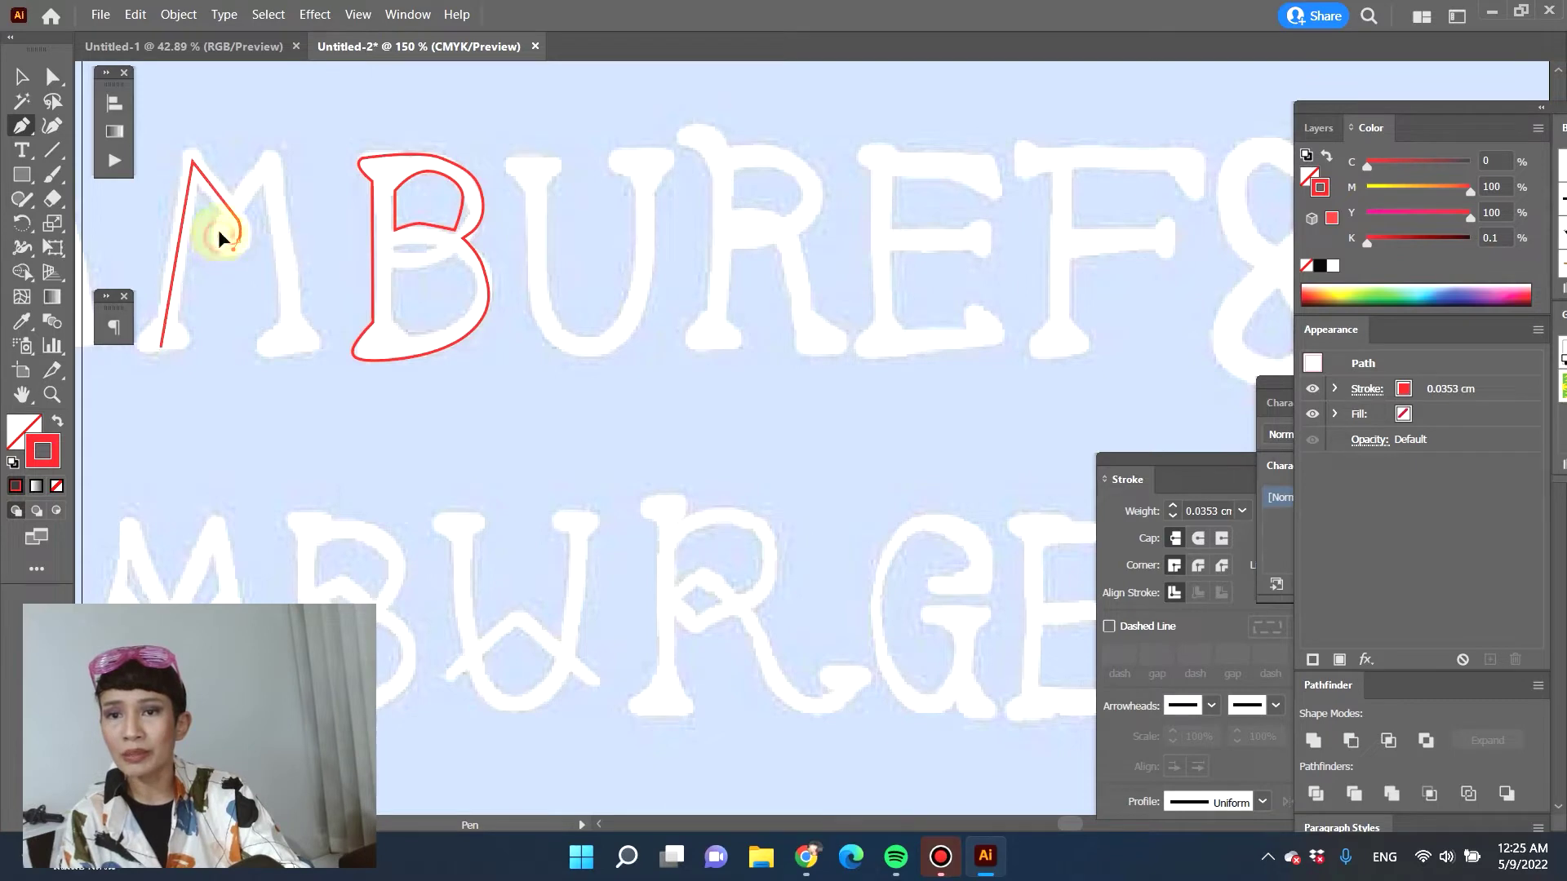
pyautogui.click(267, 161)
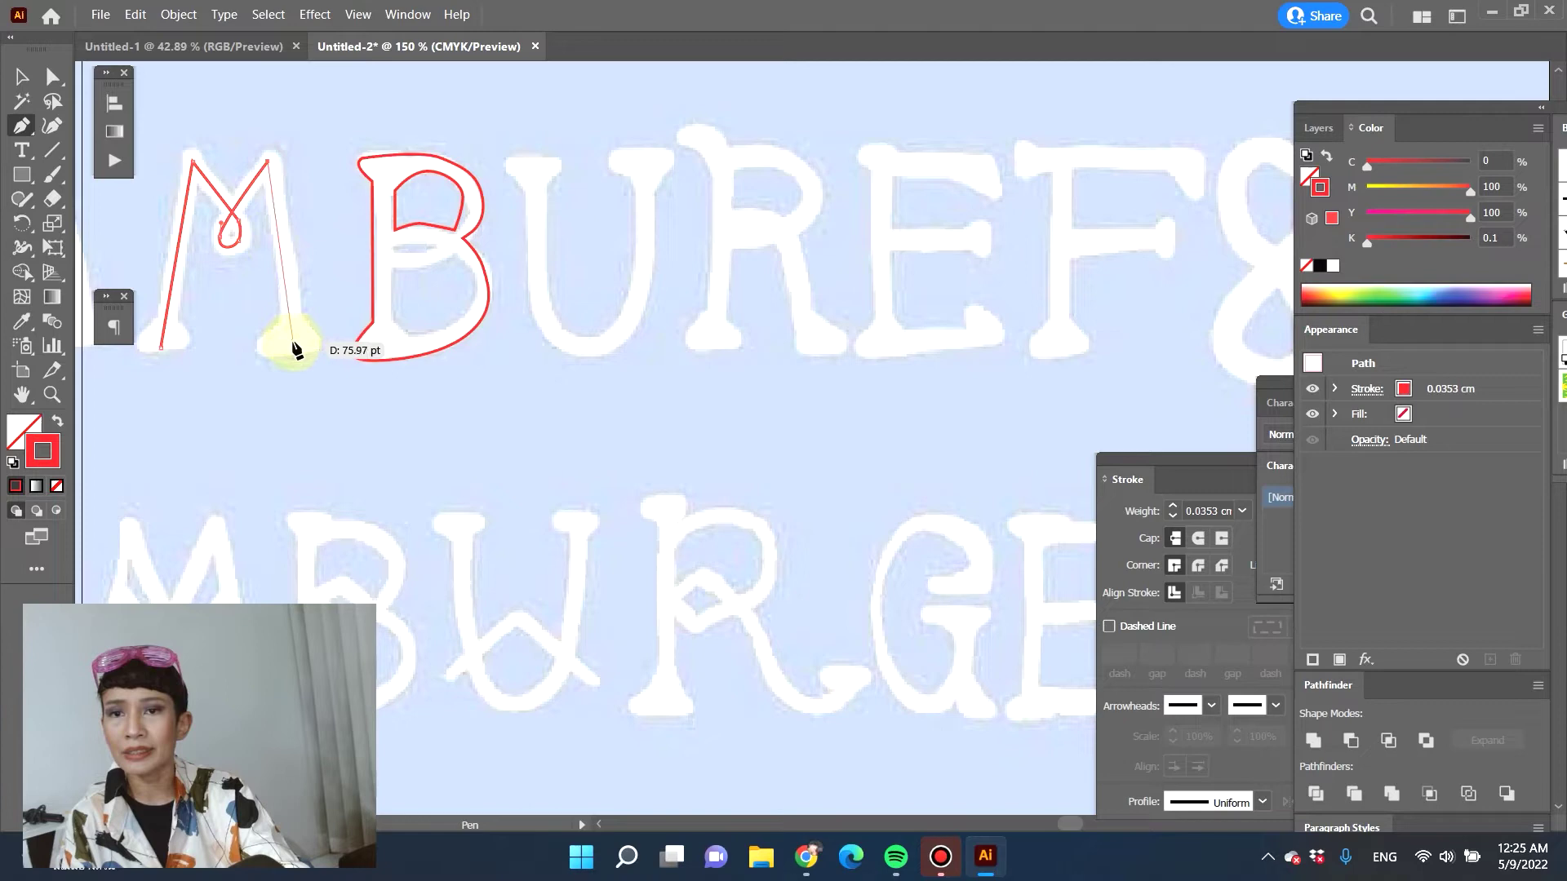
pyautogui.click(296, 347)
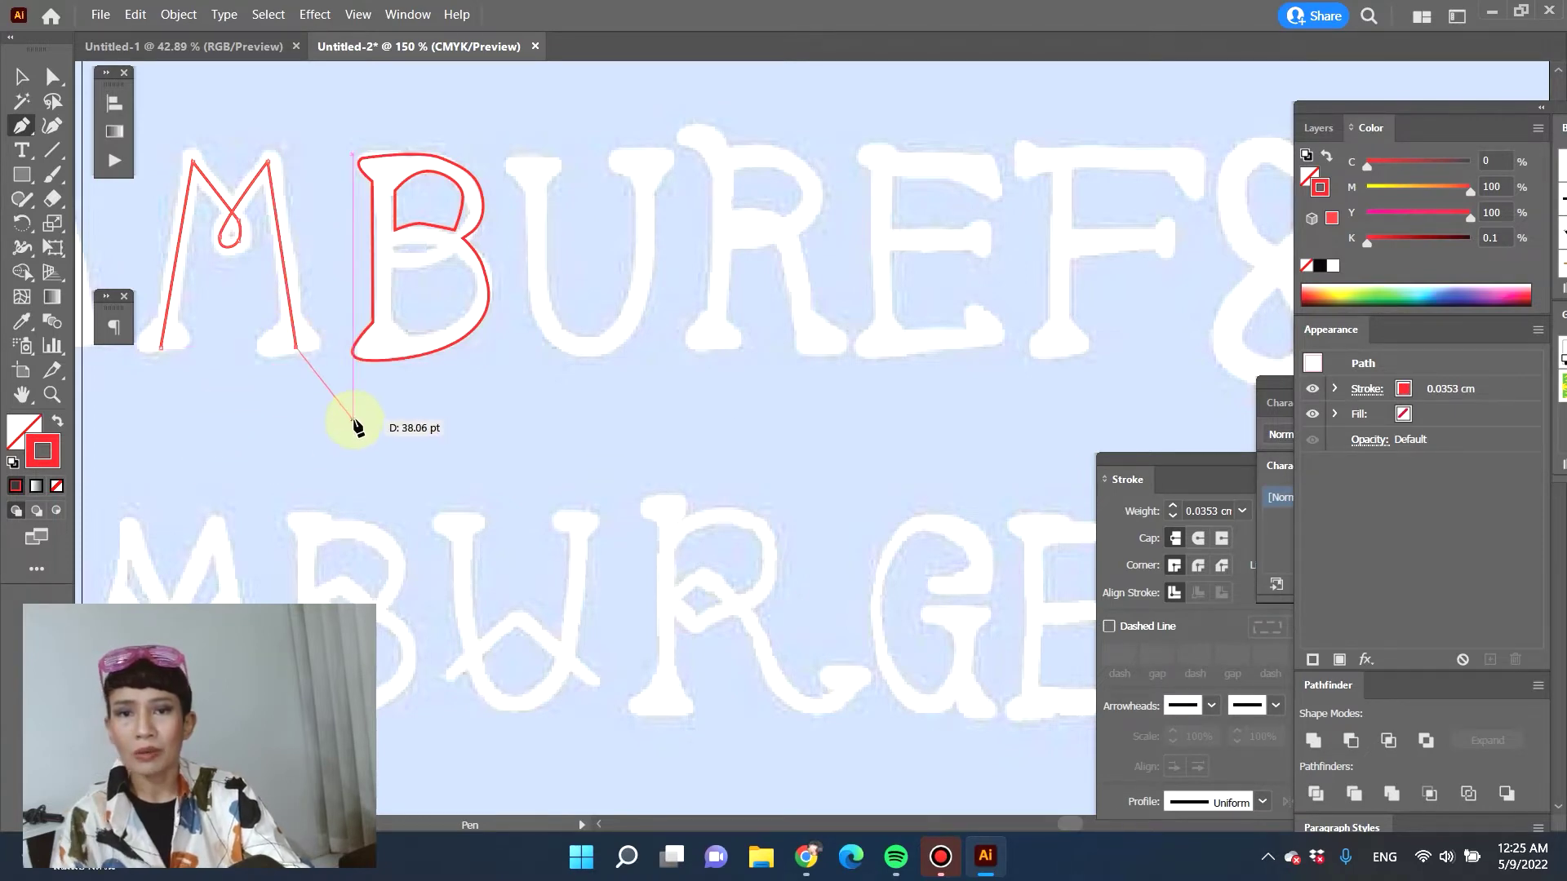
pyautogui.press('Escape')
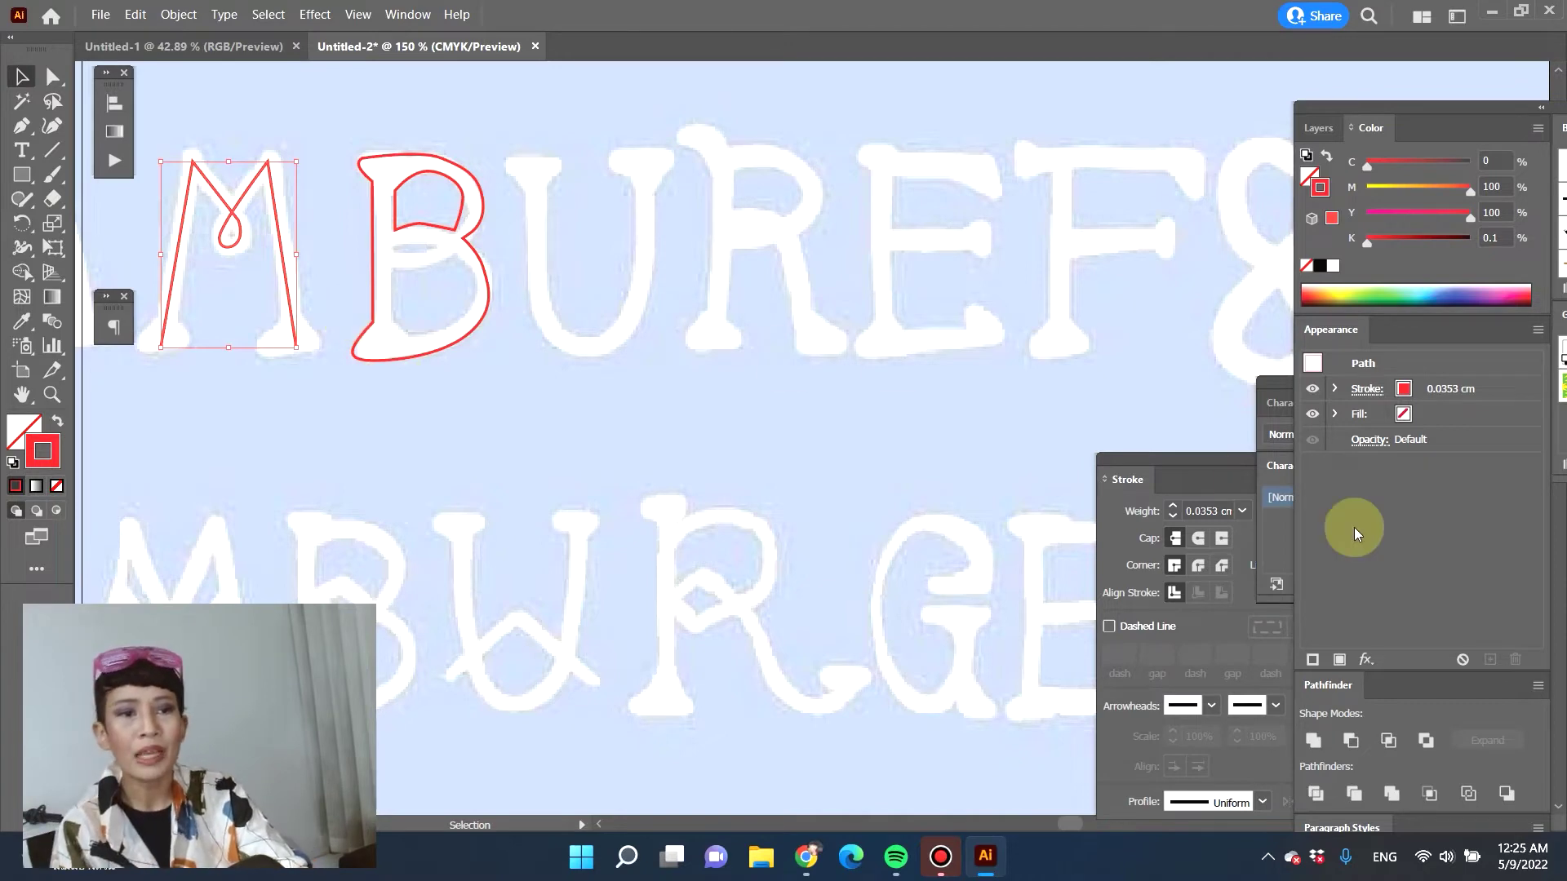
# Float the Stroke panel and give the M's stroke round caps and a 0.2 cm weight
pyautogui.moveTo(1182, 464)
pyautogui.mouseDown()
pyautogui.moveTo(713, 41)
pyautogui.moveTo(729, 105)
pyautogui.mouseUp()
pyautogui.click(407, 16)
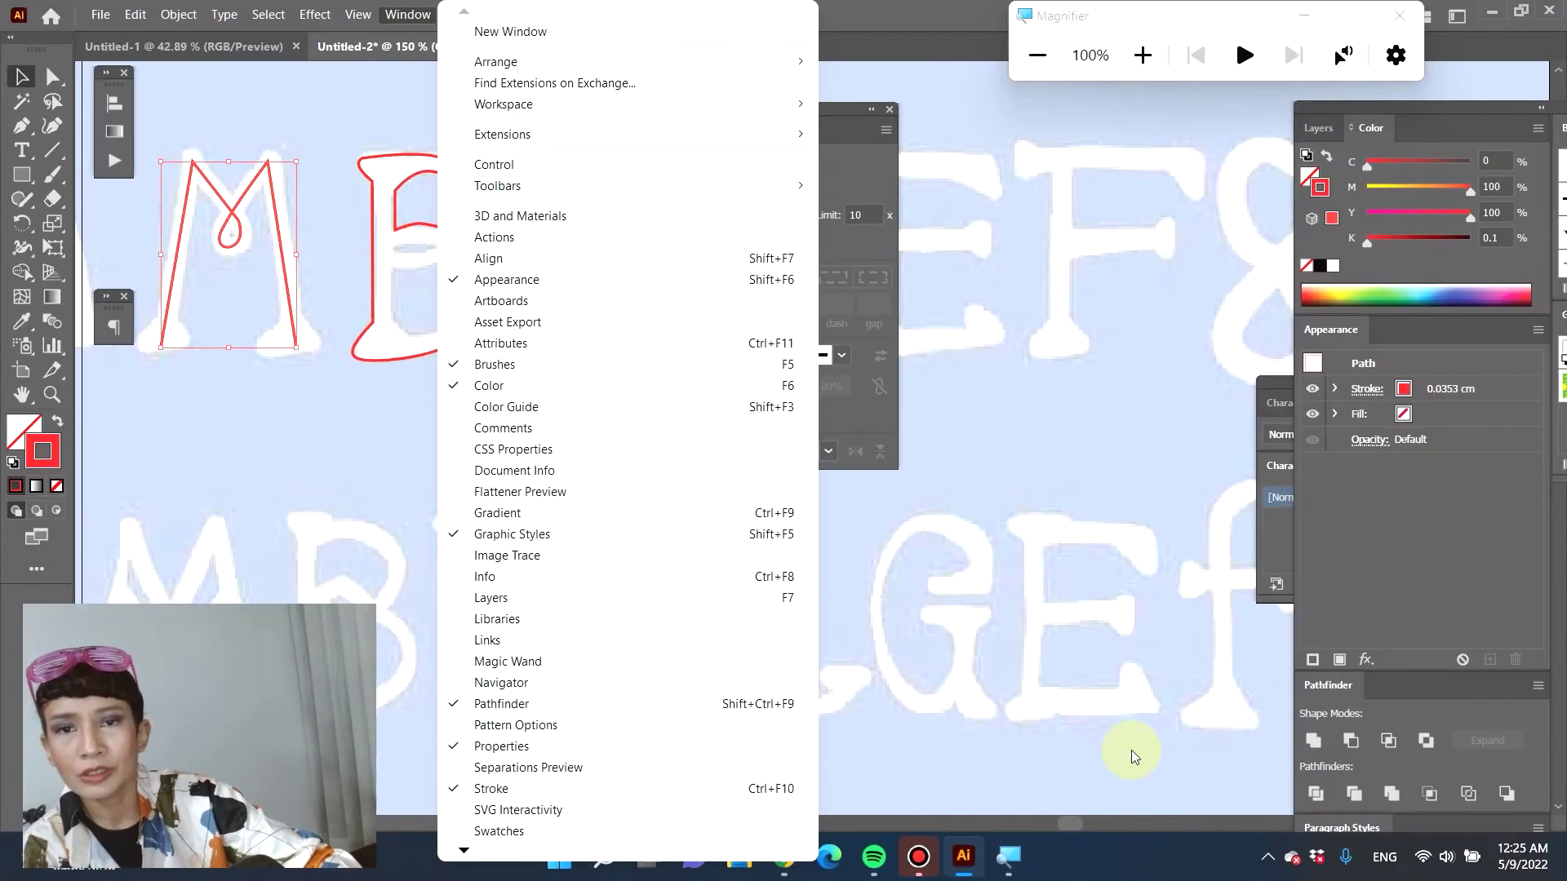
pyautogui.click(832, 176)
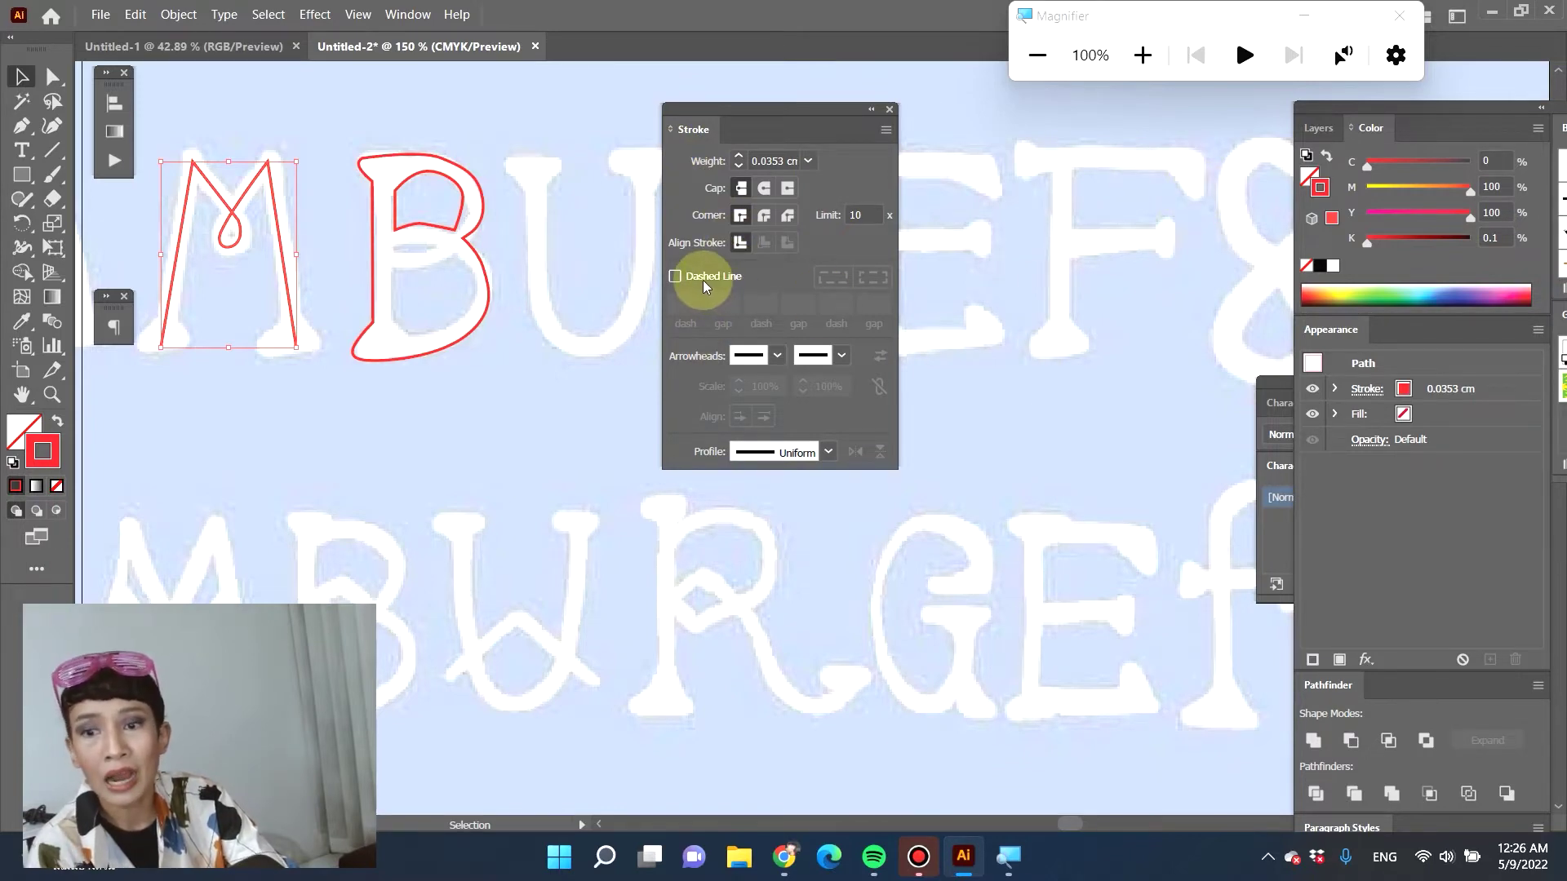
pyautogui.click(766, 188)
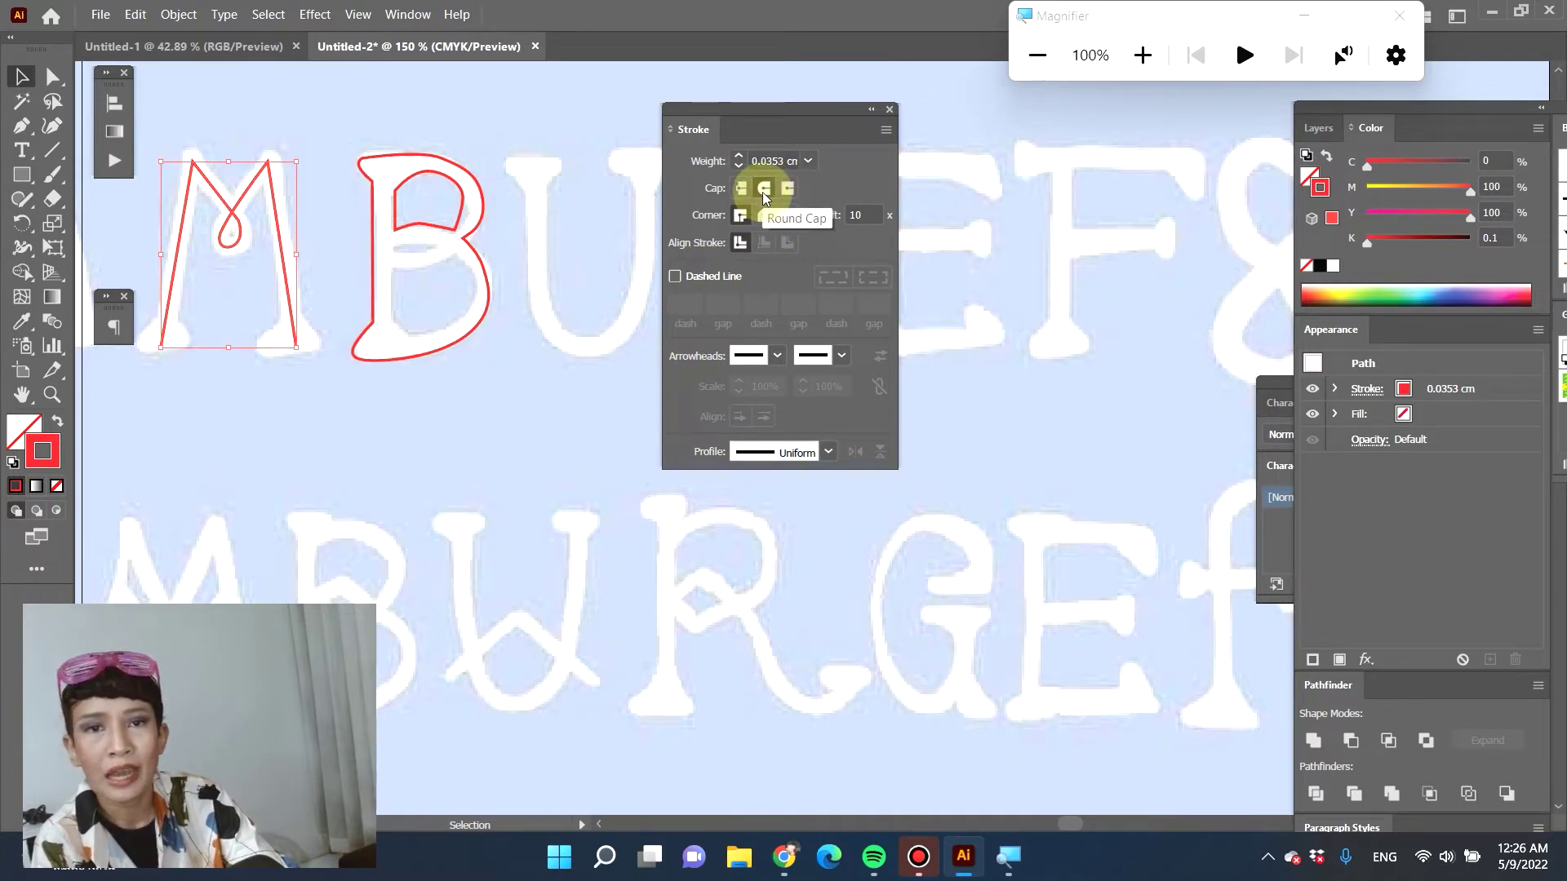
pyautogui.click(738, 157)
pyautogui.click(738, 157)
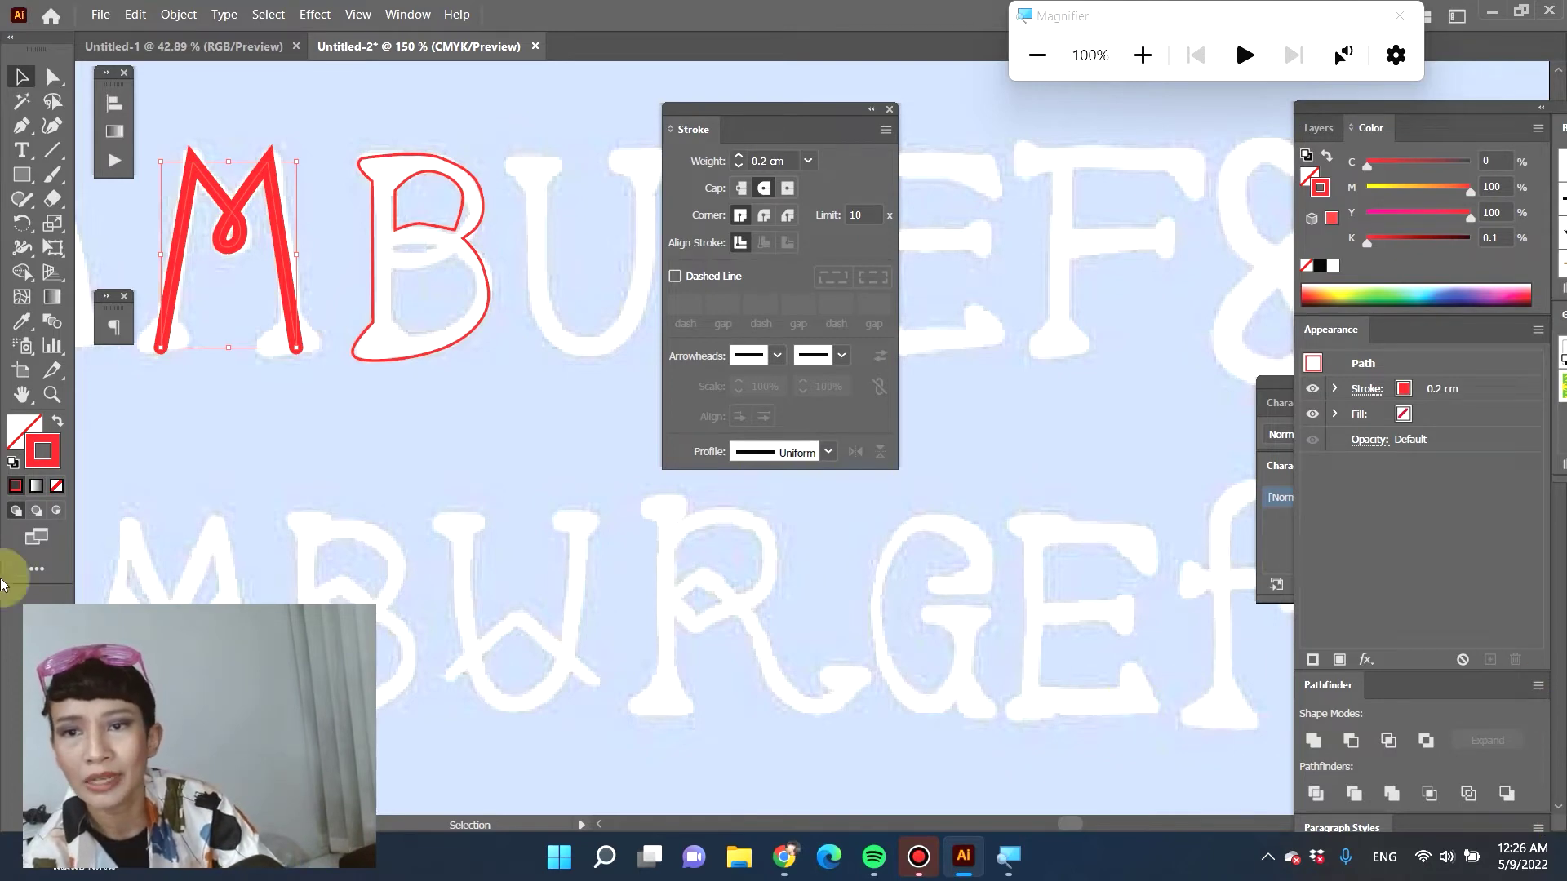
pyautogui.click(20, 199)
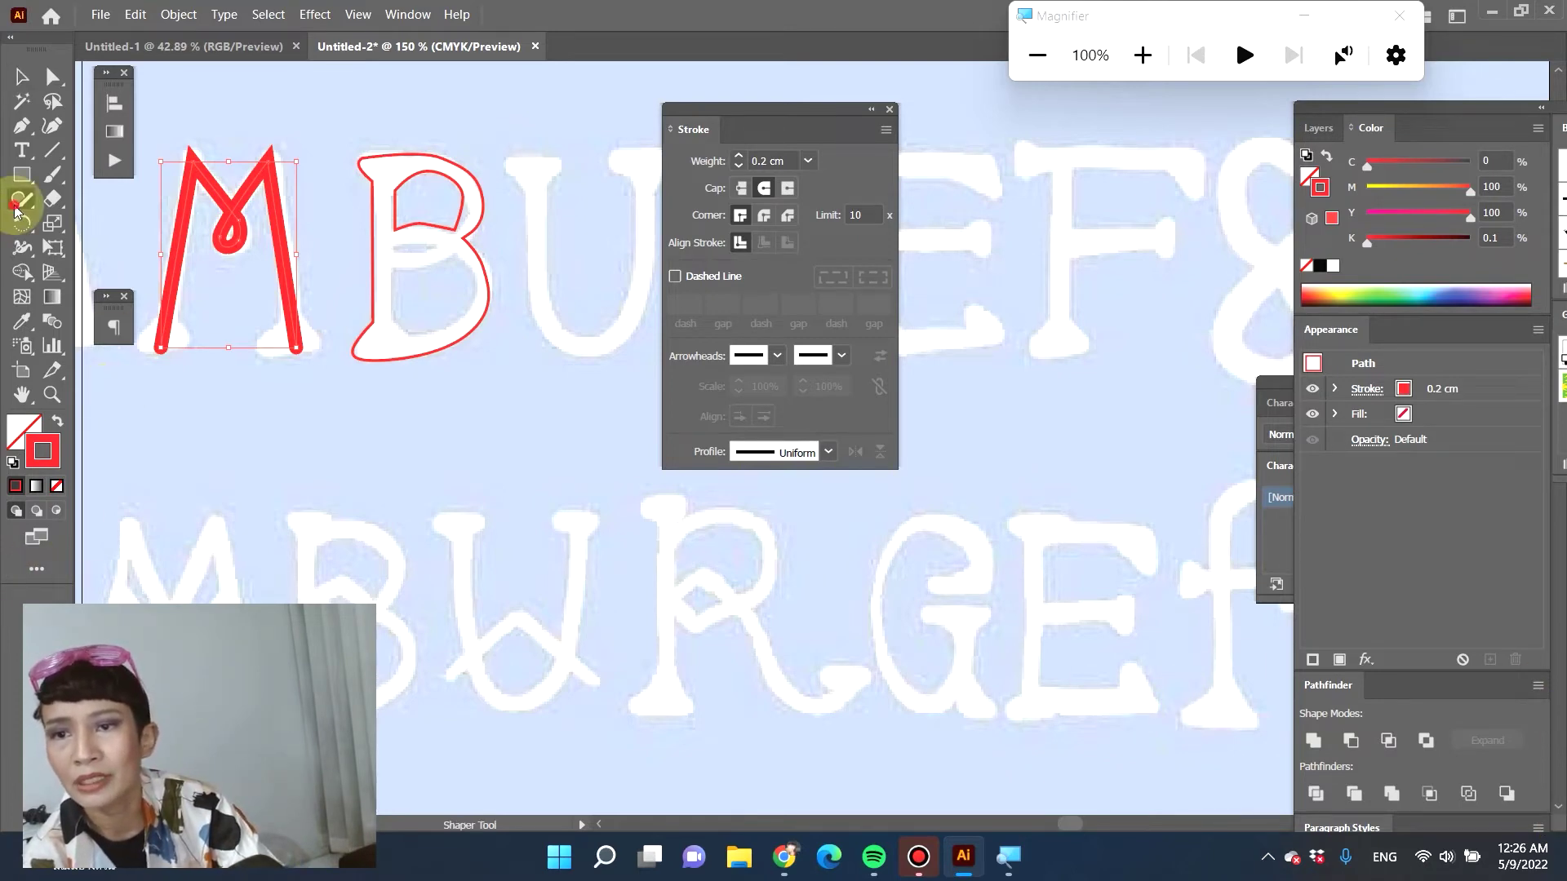
# Smooth the M's middle loop with the Smooth Tool and set its corners to Round Join
pyautogui.click(101, 247)
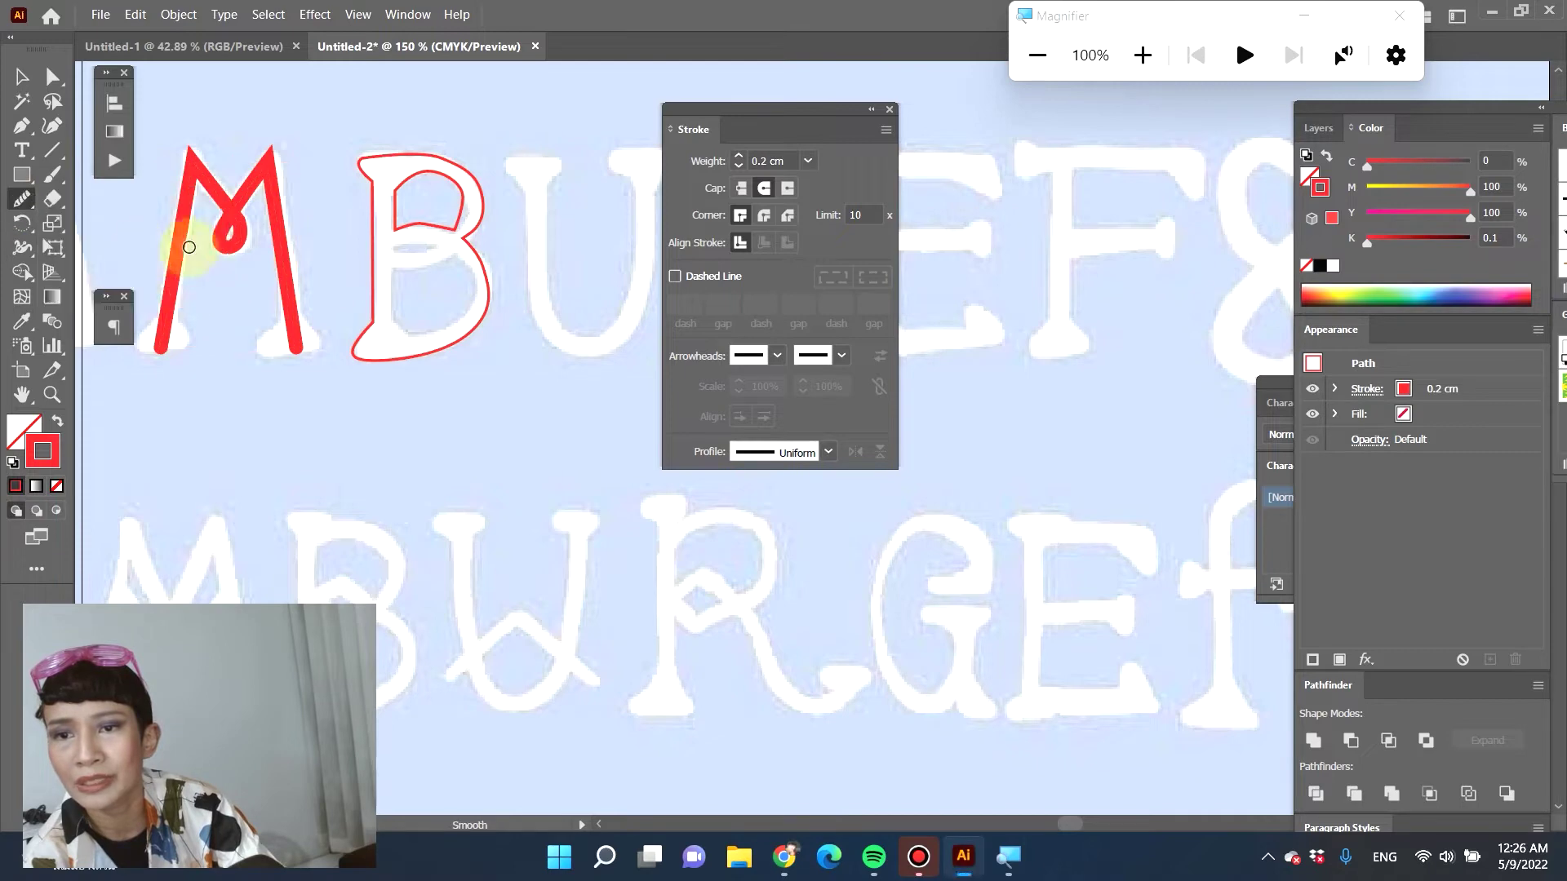
pyautogui.moveTo(199, 238); pyautogui.dragTo(233, 233)
pyautogui.click(20, 76)
pyautogui.click(95, 185)
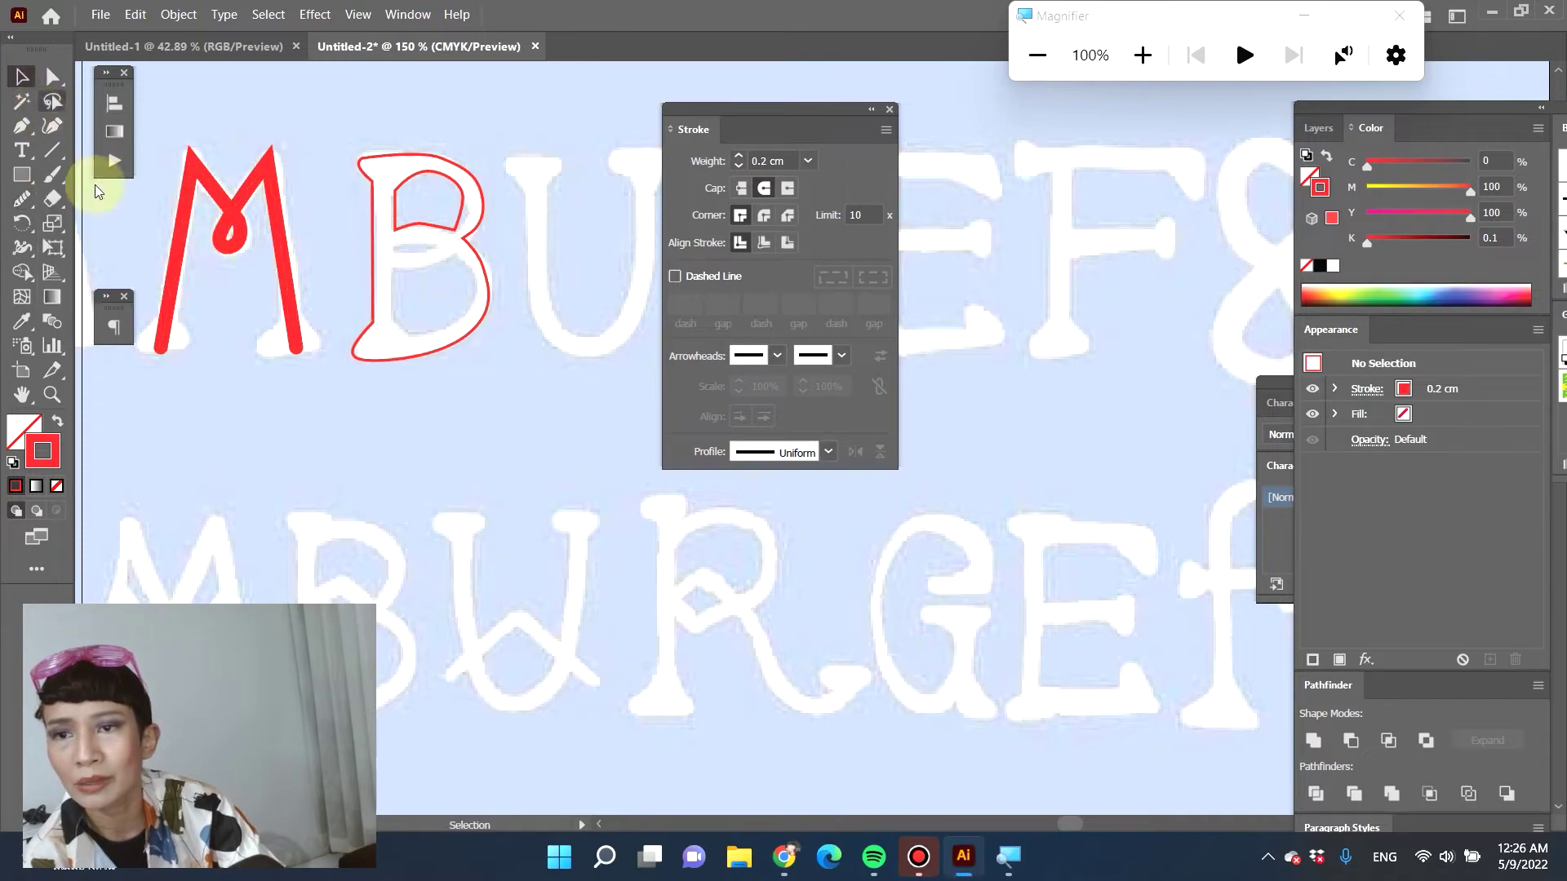
pyautogui.keyDown('ctrl'); pyautogui.click(237, 226); pyautogui.keyUp('ctrl')
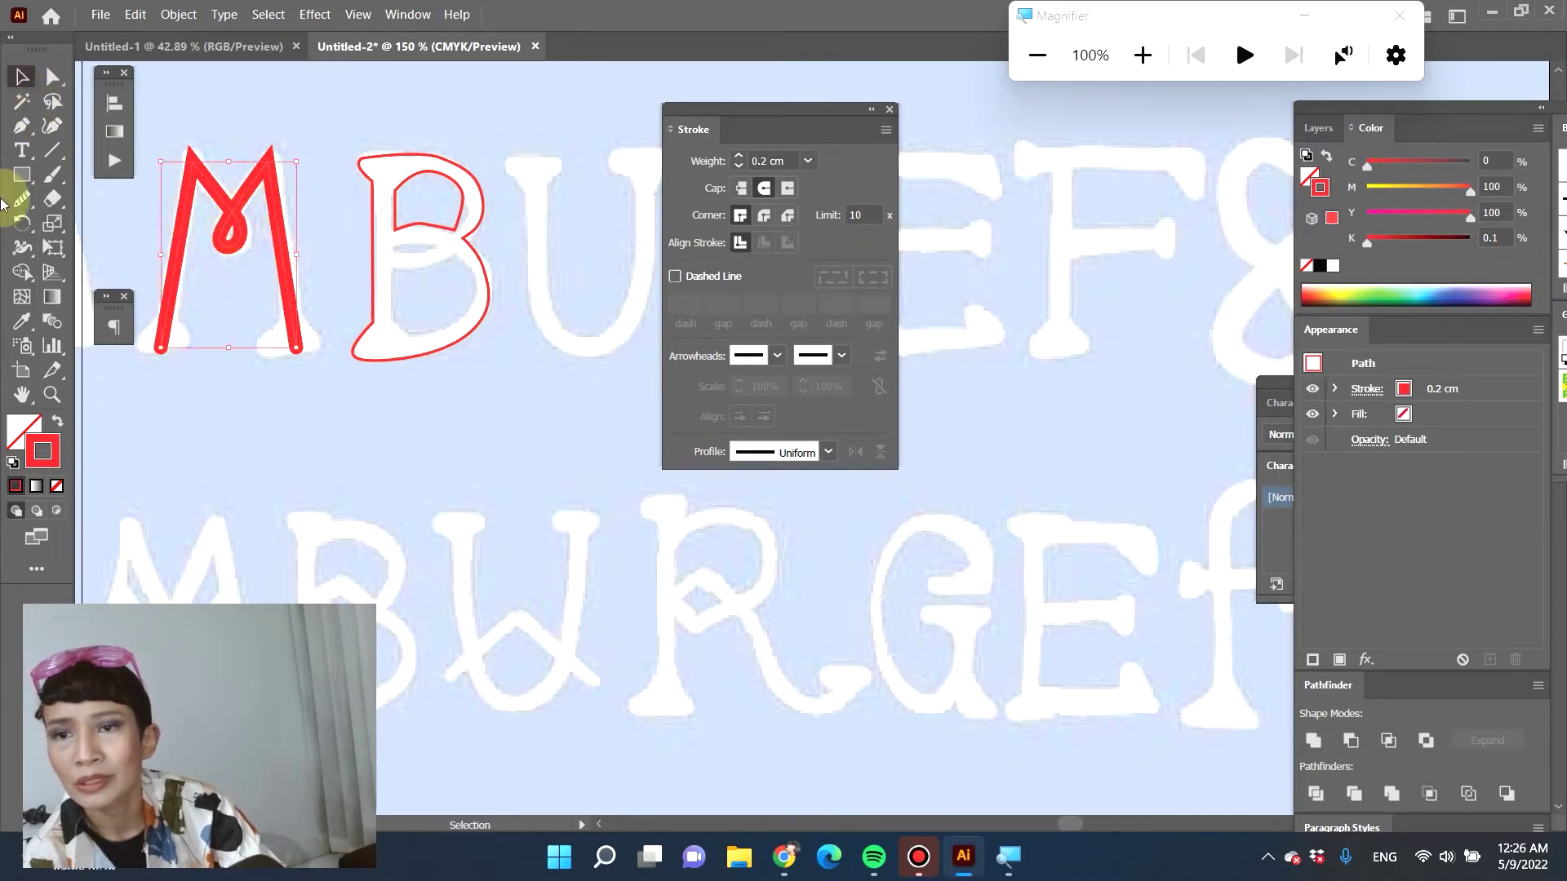
pyautogui.moveTo(246, 222)
pyautogui.mouseDown()
pyautogui.moveTo(253, 253)
pyautogui.moveTo(218, 246)
pyautogui.moveTo(194, 174)
pyautogui.moveTo(247, 266)
pyautogui.moveTo(222, 237)
pyautogui.mouseUp()
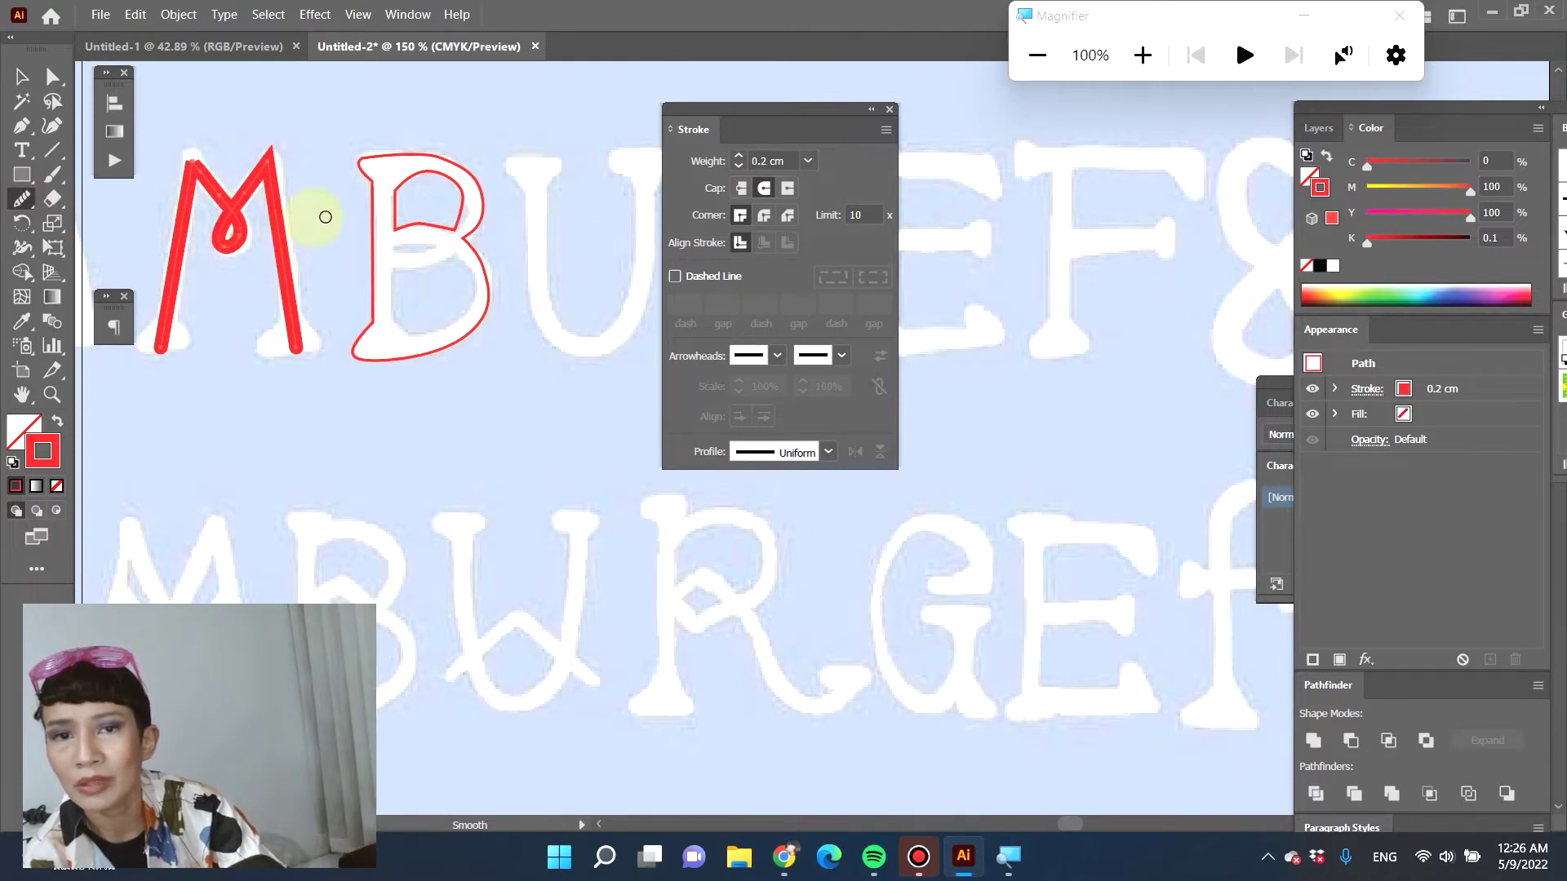
pyautogui.click(772, 217)
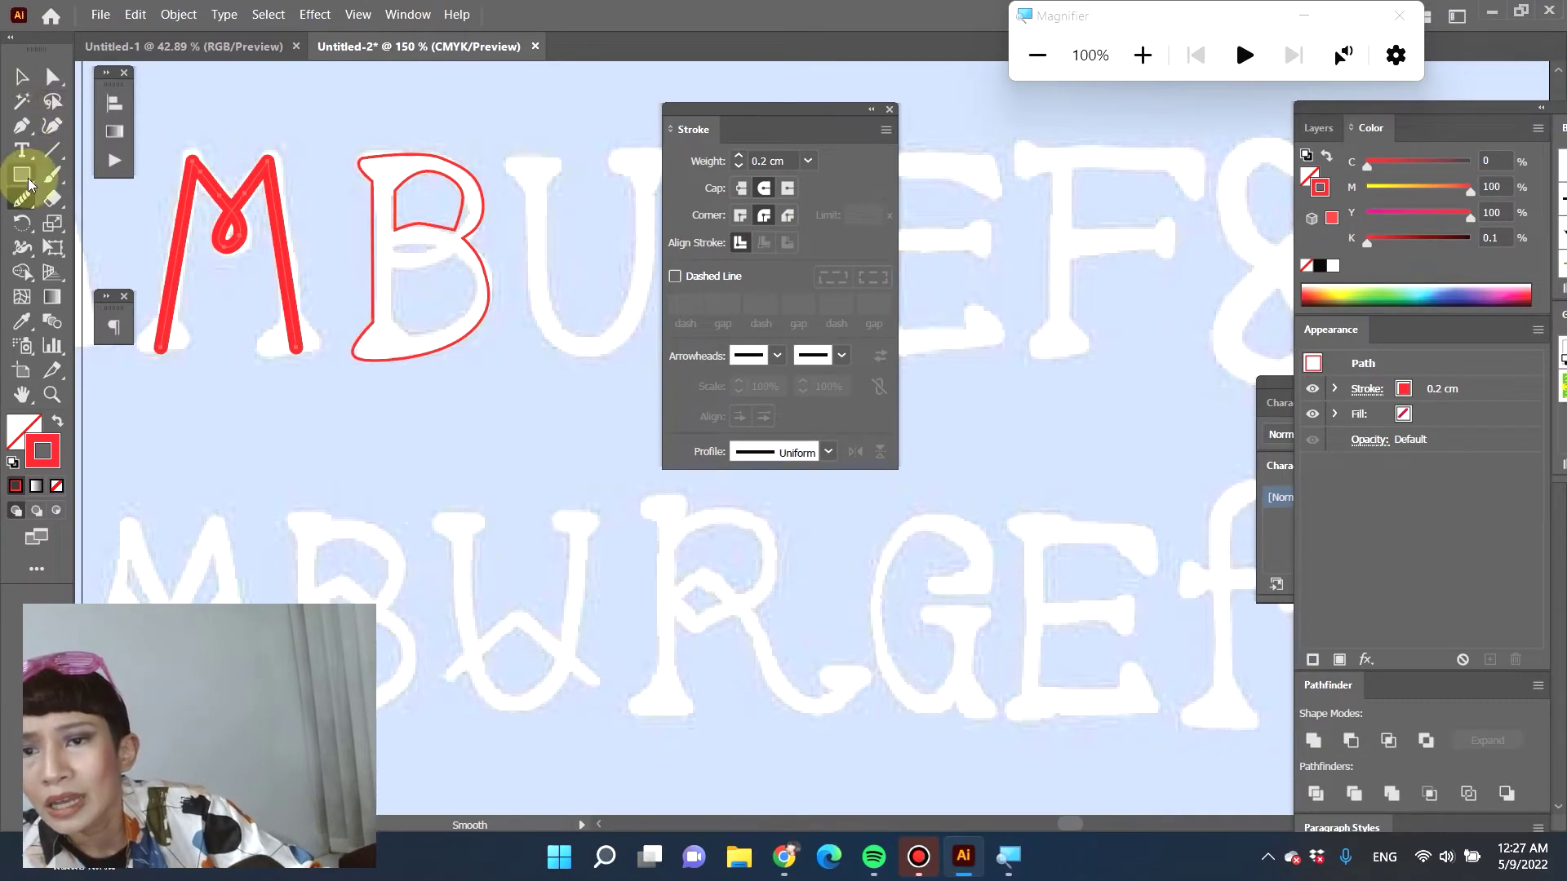
# Nudge one anchor of the M's middle loop slightly lower with Direct Selection
pyautogui.click(52, 76)
pyautogui.click(250, 239)
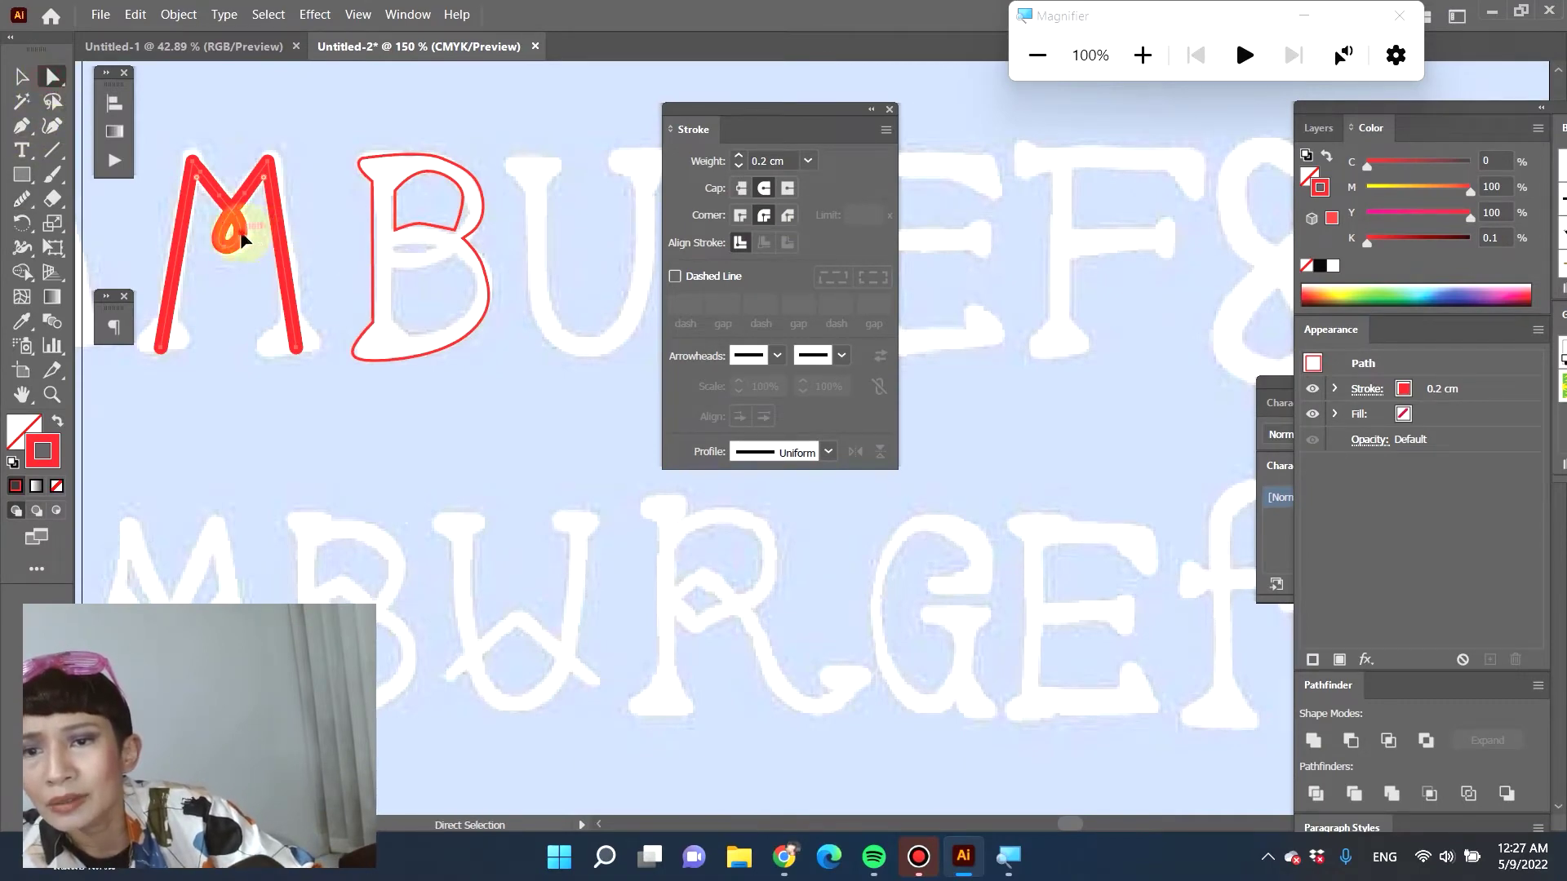
pyautogui.moveTo(244, 241); pyautogui.dragTo(239, 240)
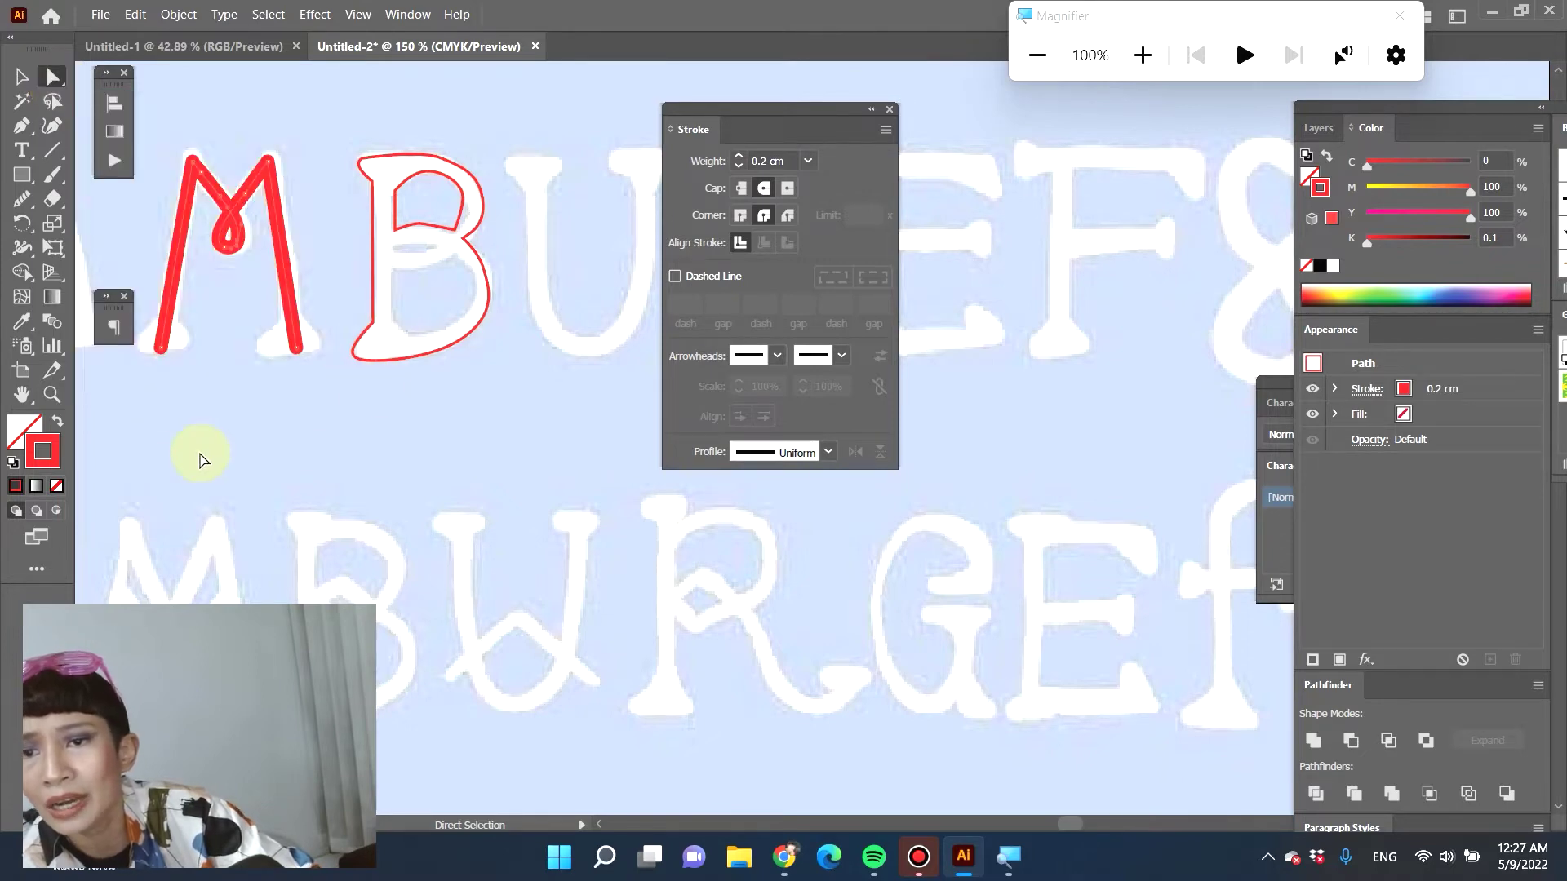
pyautogui.click(22, 123)
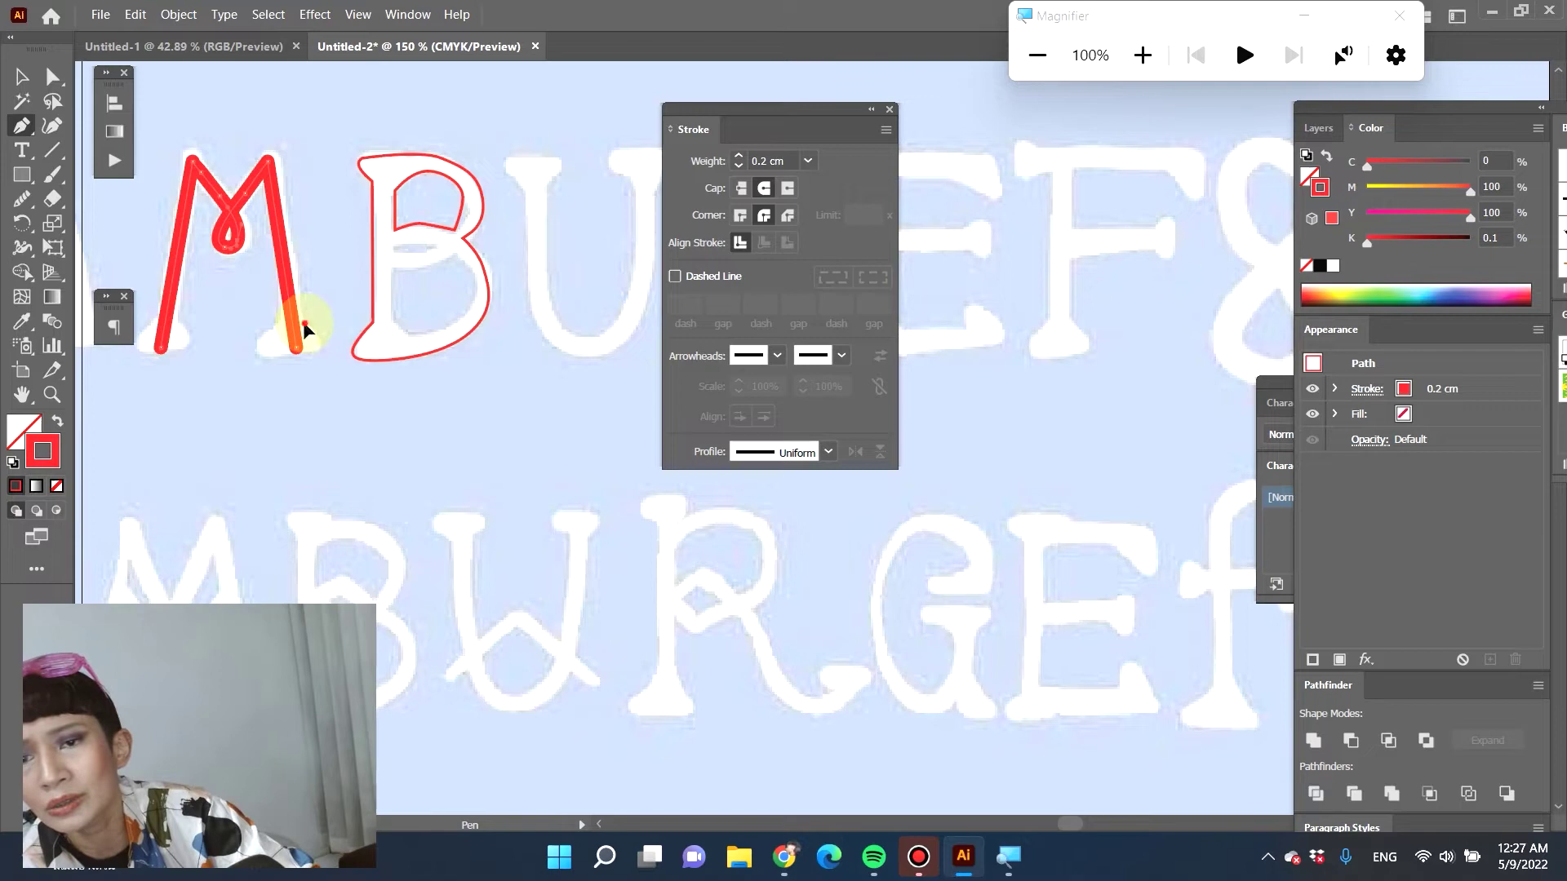
pyautogui.click(301, 344)
pyautogui.moveTo(322, 342)
pyautogui.mouseDown()
pyautogui.moveTo(277, 364)
pyautogui.moveTo(252, 350)
pyautogui.moveTo(297, 328)
pyautogui.mouseUp()
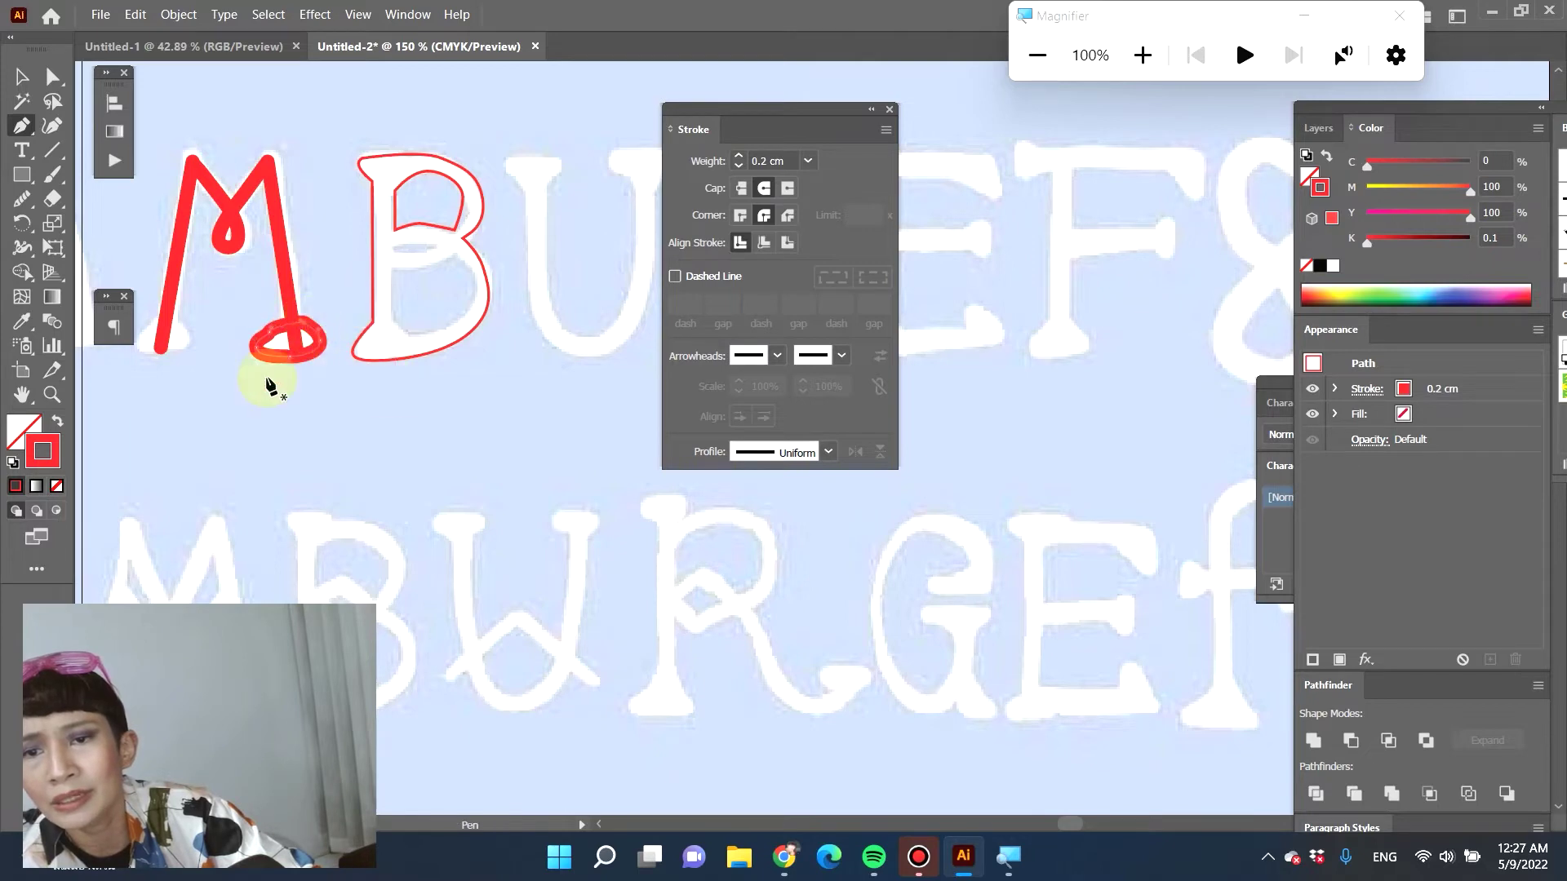
pyautogui.click(59, 415)
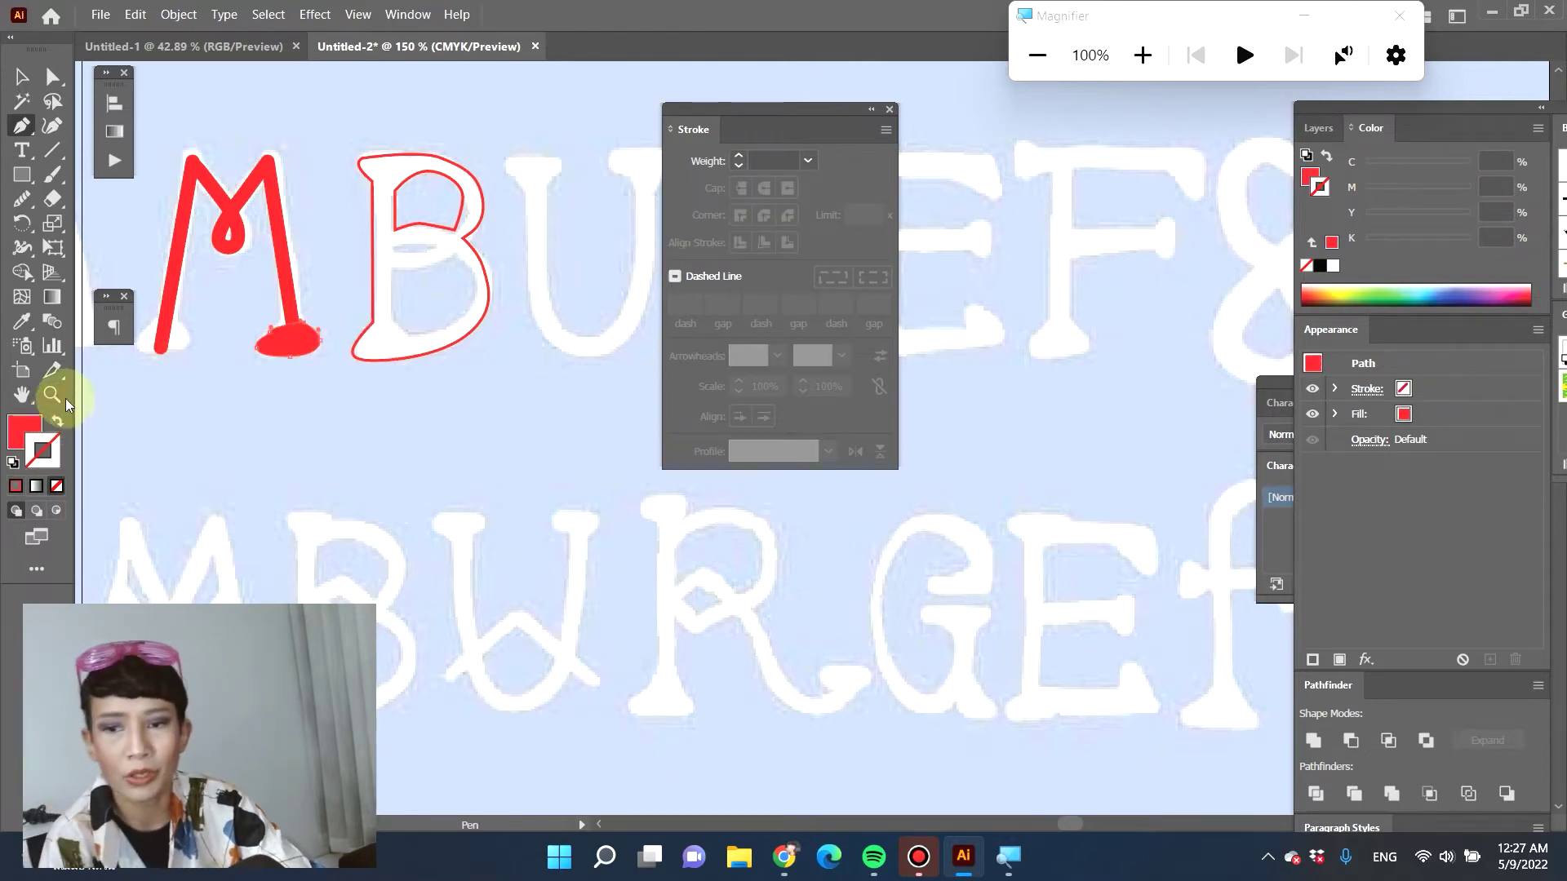
pyautogui.click(21, 76)
pyautogui.click(276, 354)
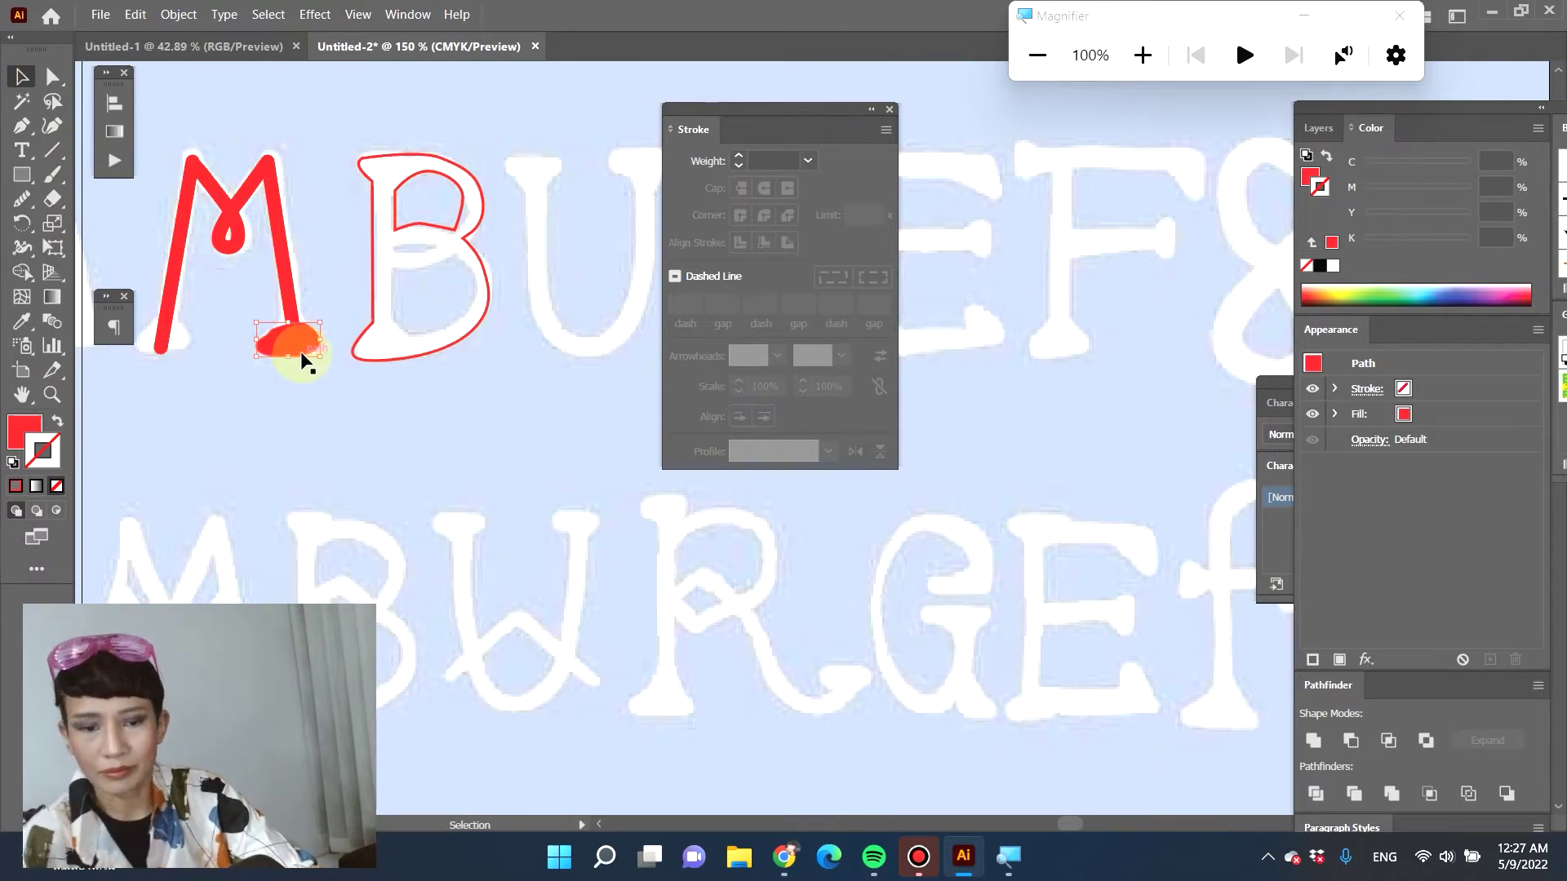
pyautogui.press('p')
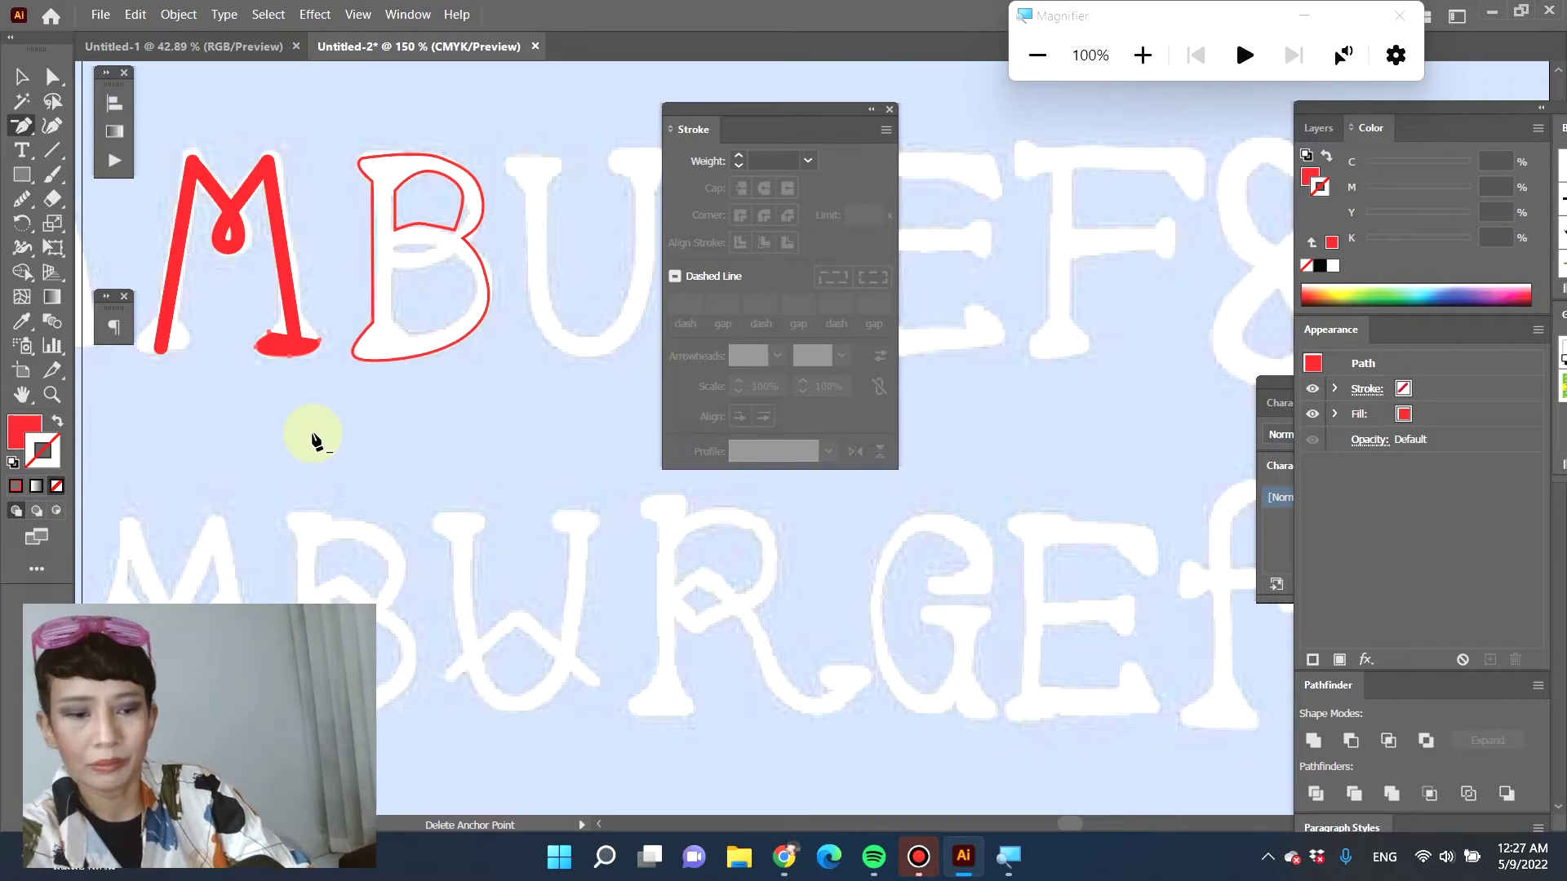
pyautogui.click(300, 385)
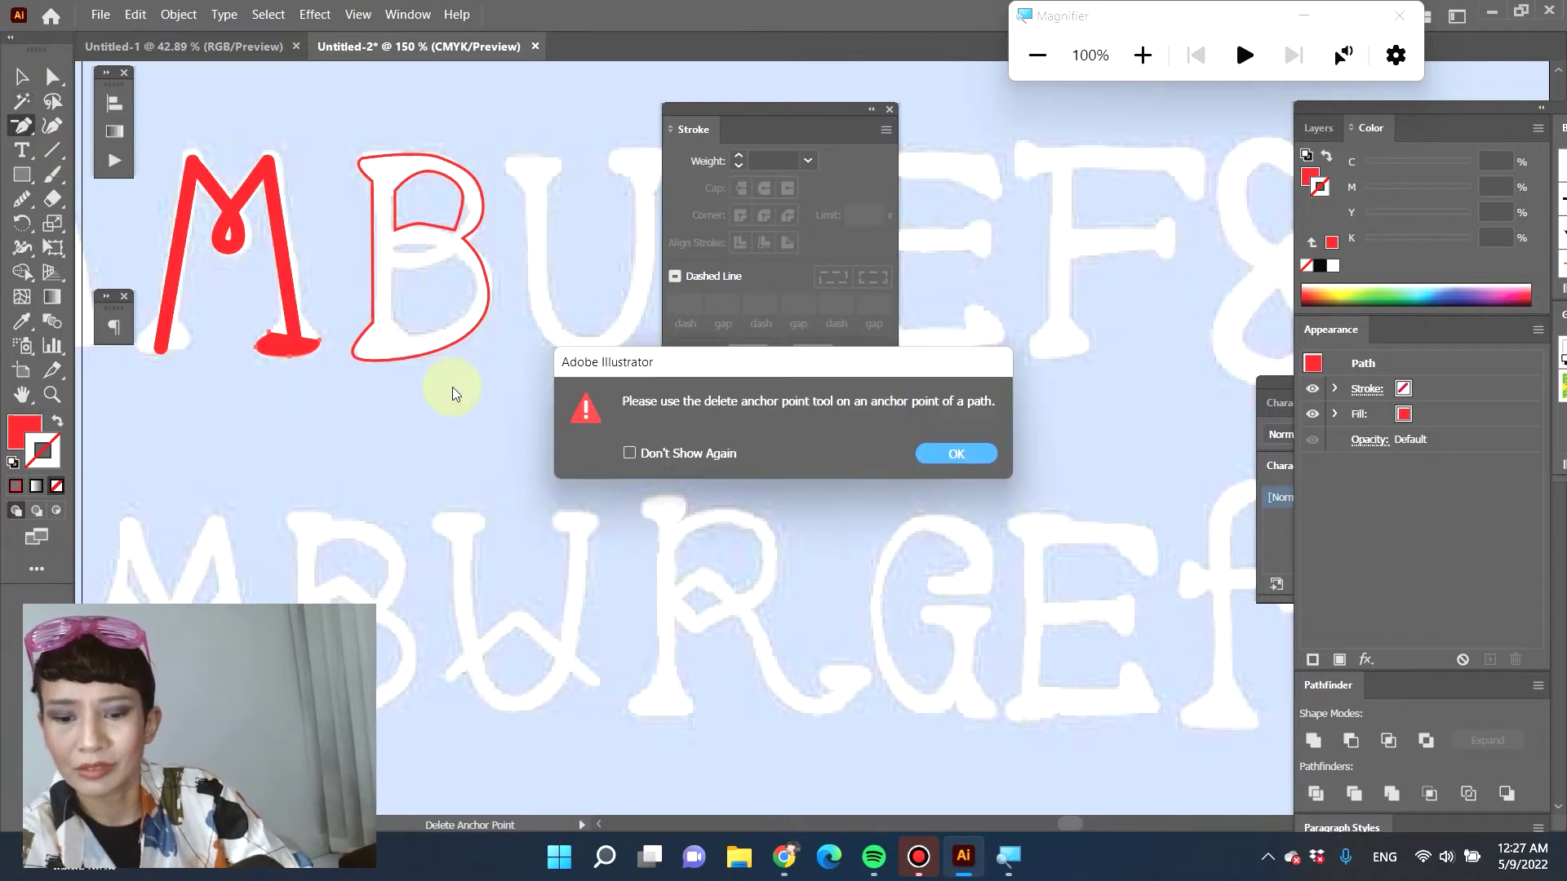
pyautogui.click(945, 454)
pyautogui.press('v')
pyautogui.click(290, 341)
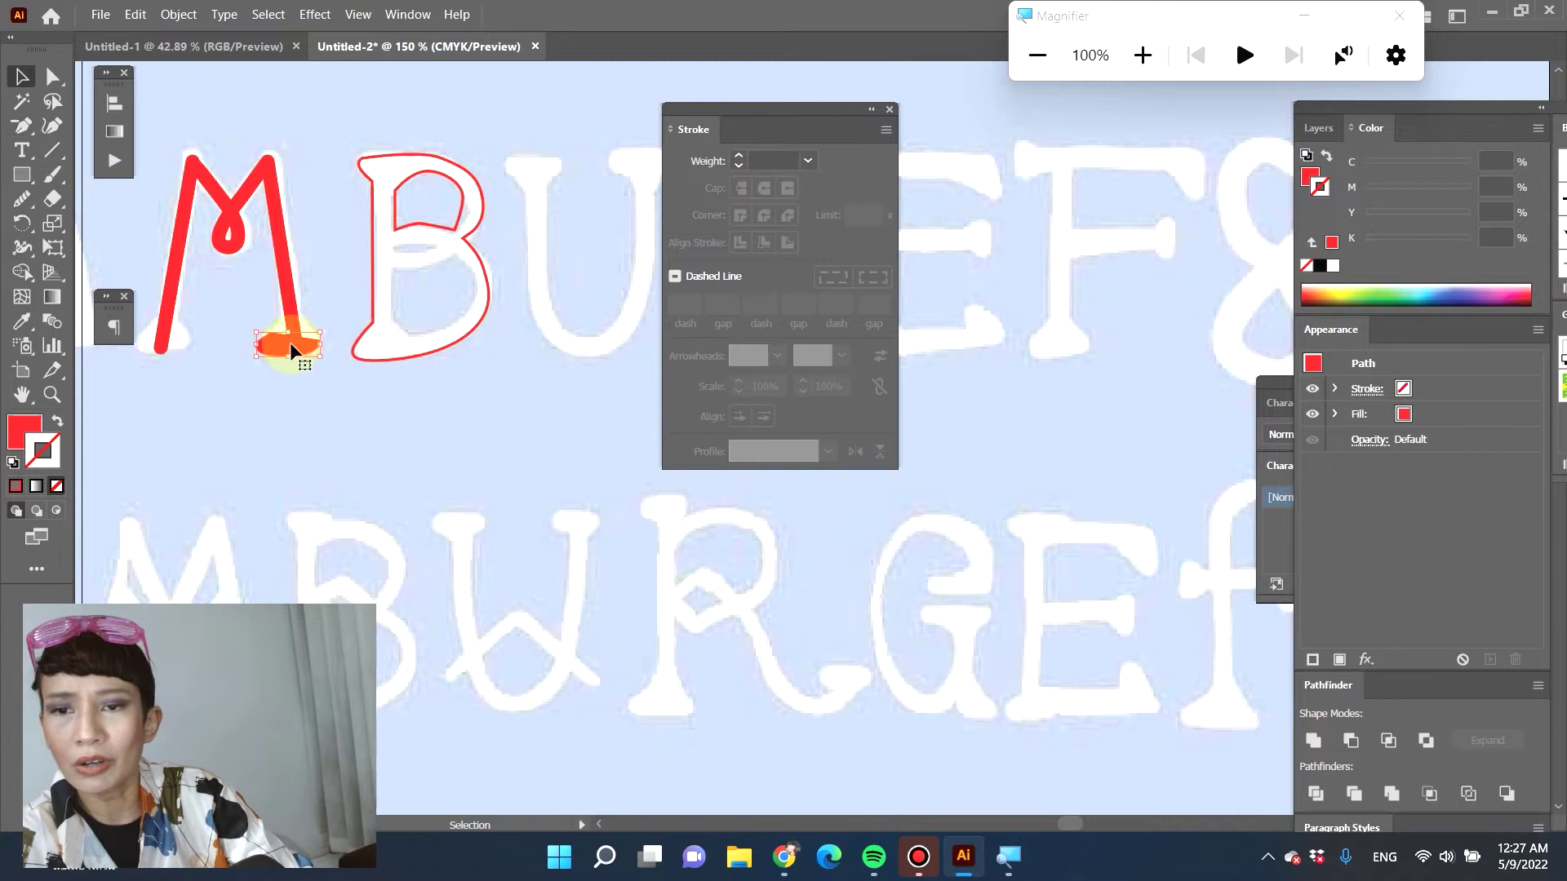
pyautogui.press('Delete')
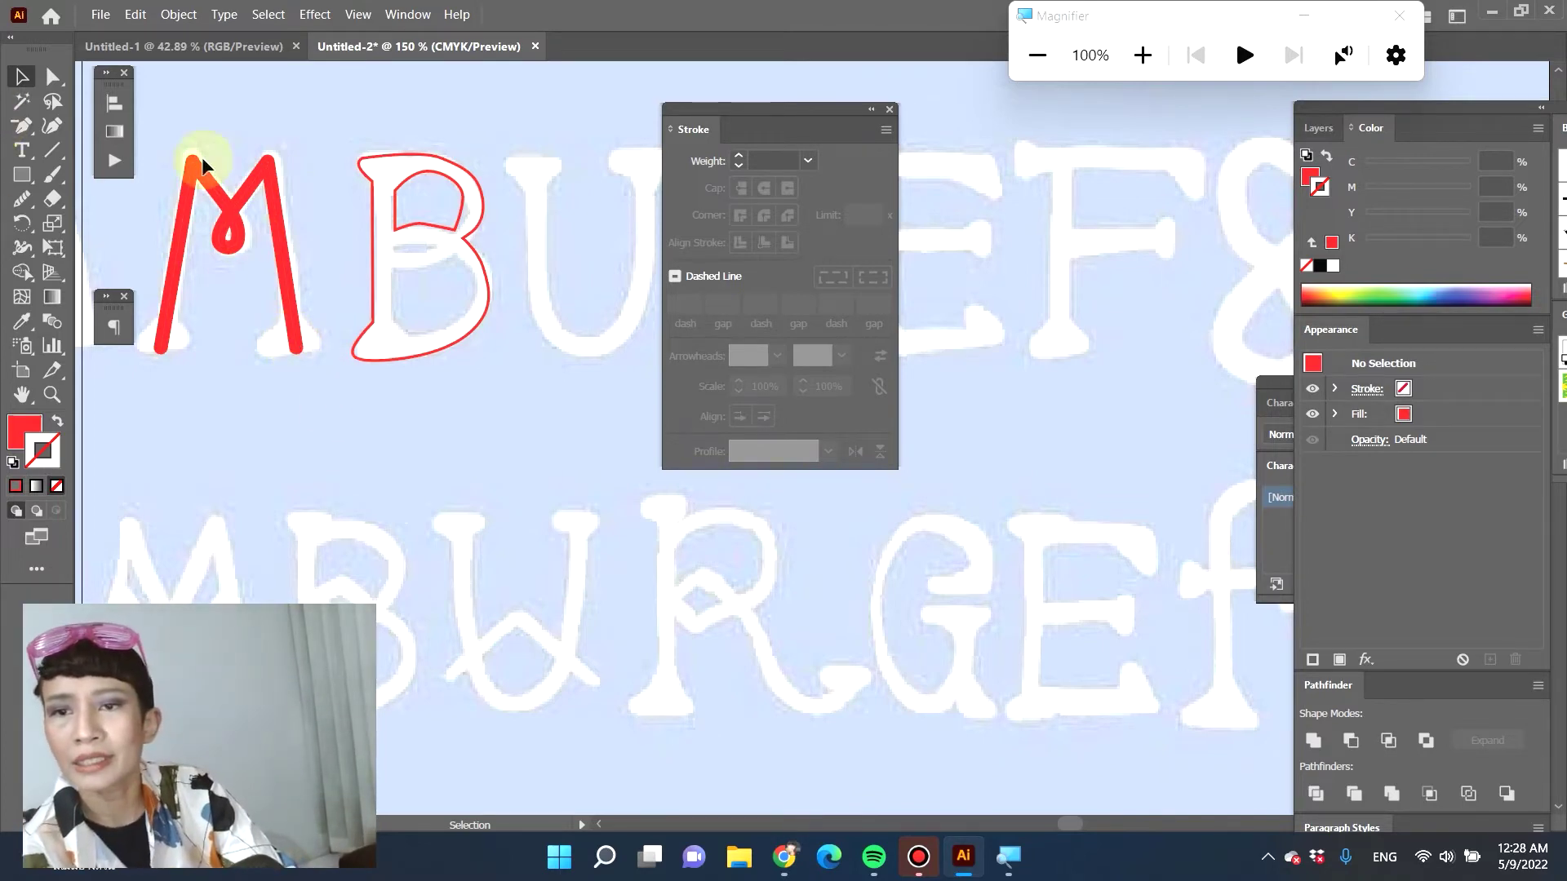
# Thicken the M's stroke to 0.3 cm and draw a short horizontal foot under its right leg
pyautogui.click(287, 267)
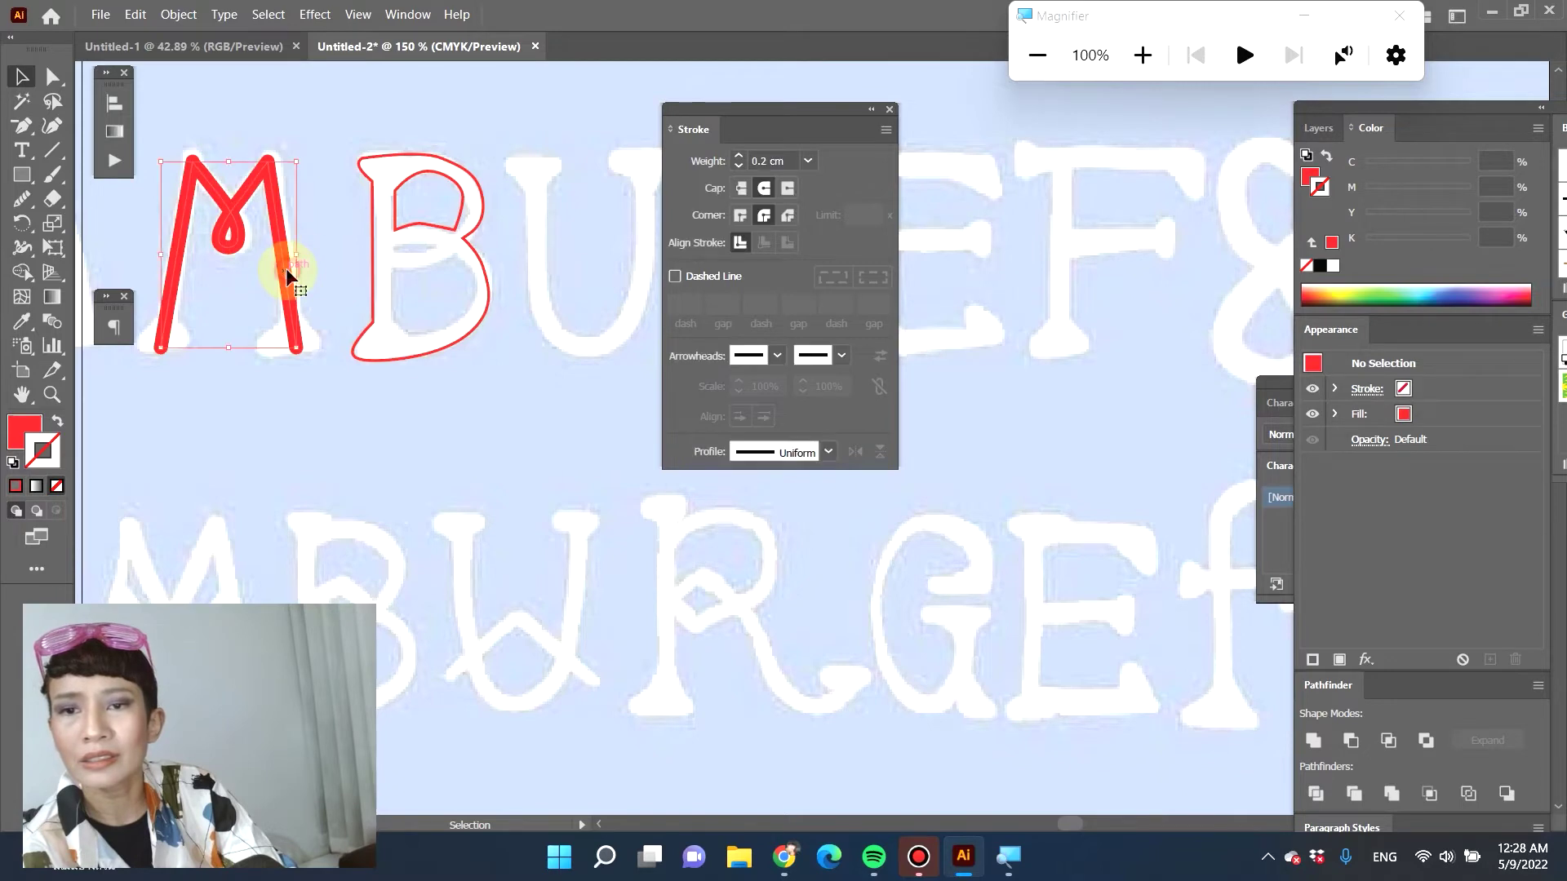
pyautogui.click(739, 157)
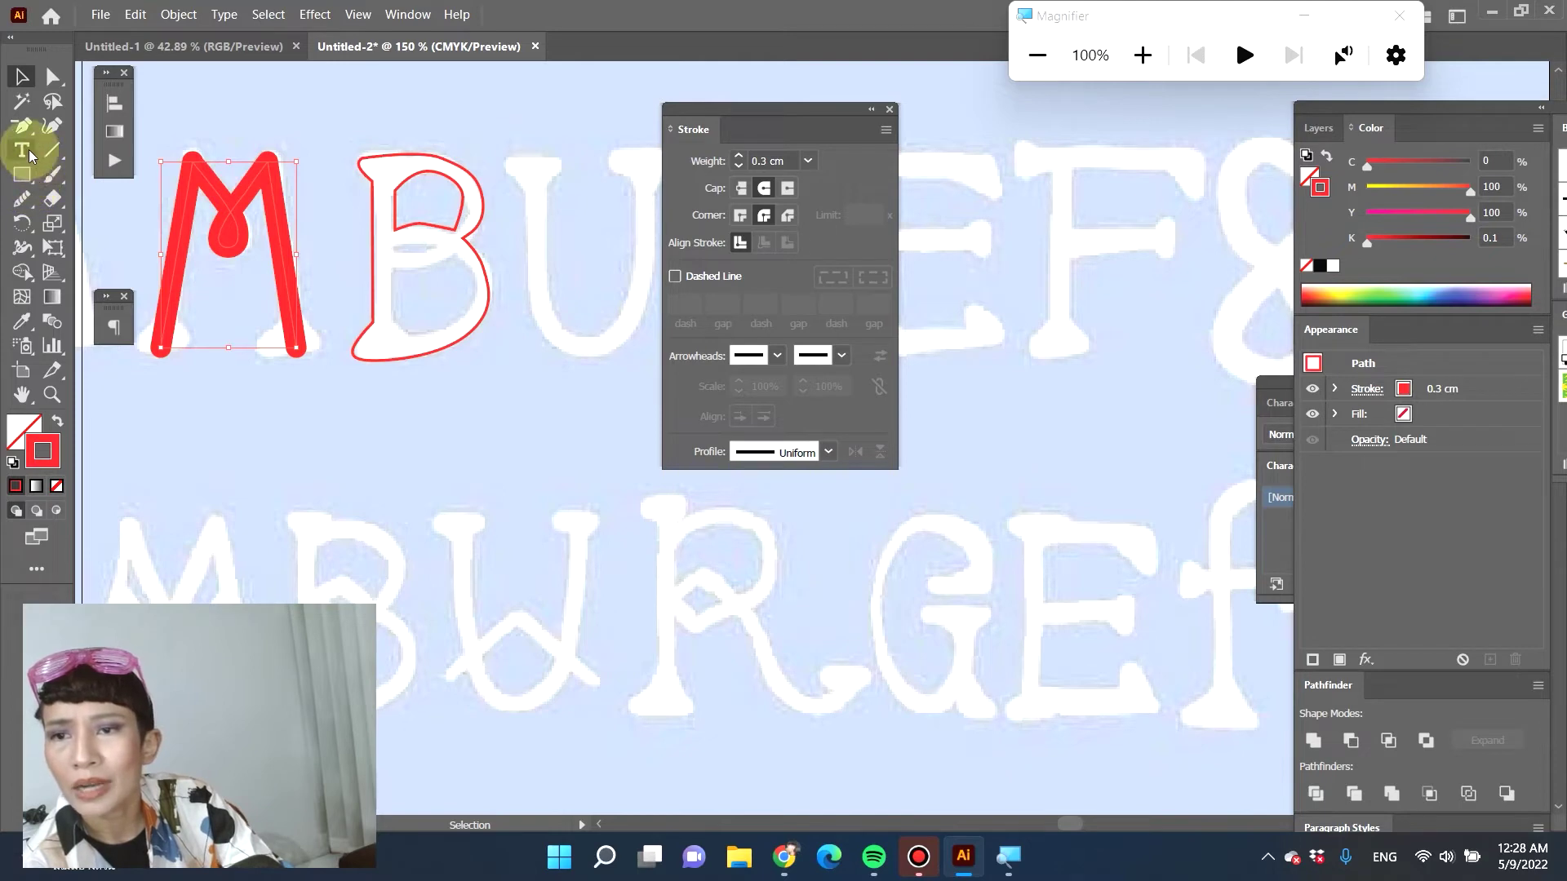
pyautogui.press('p')
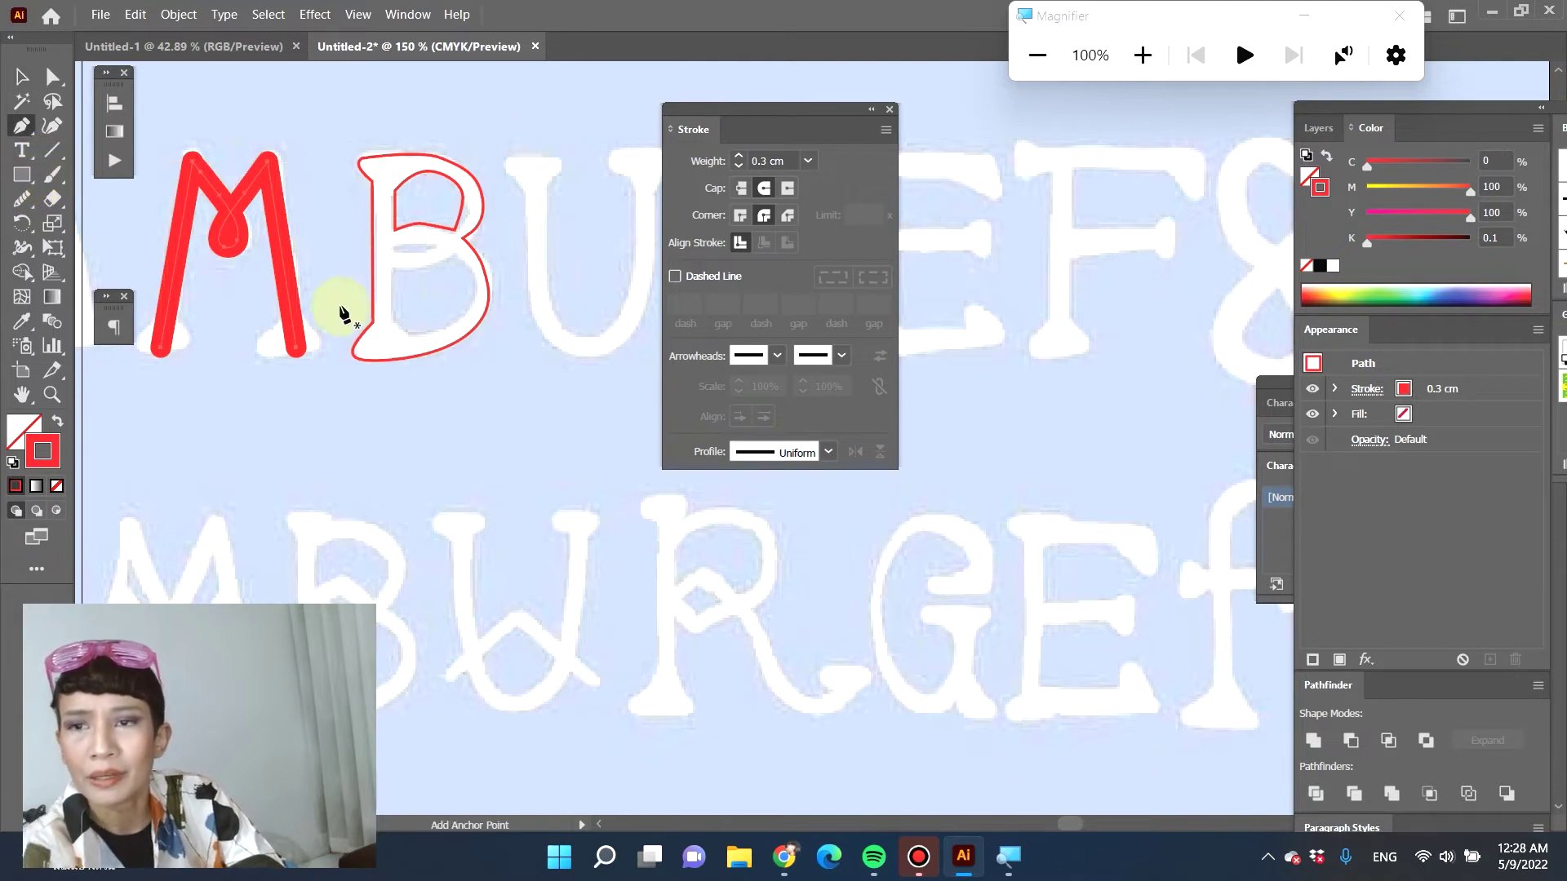
pyautogui.click(262, 349)
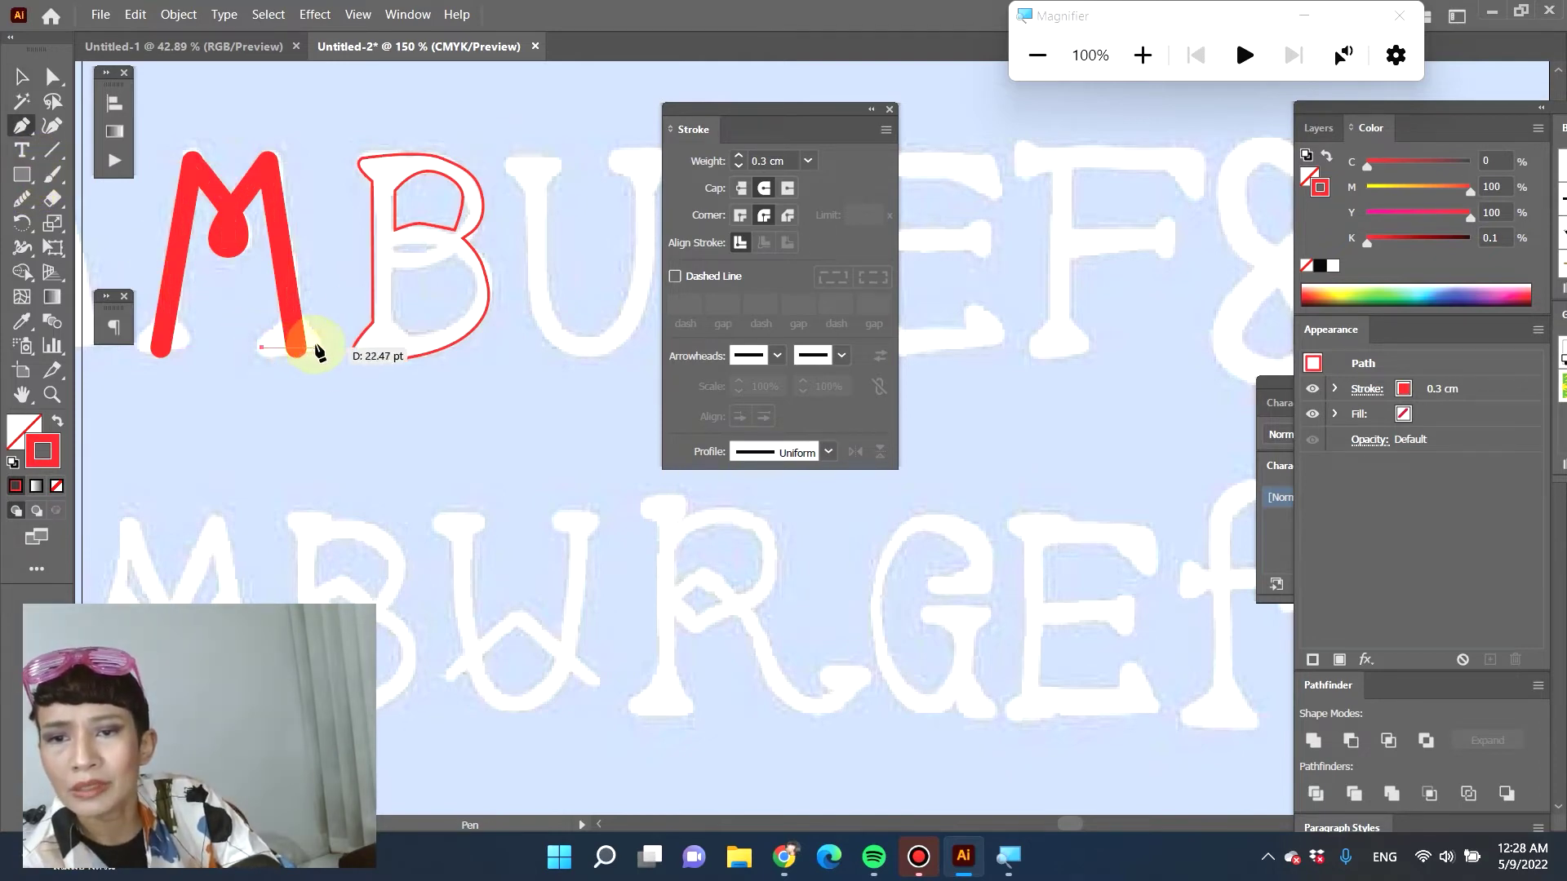
pyautogui.click(316, 348)
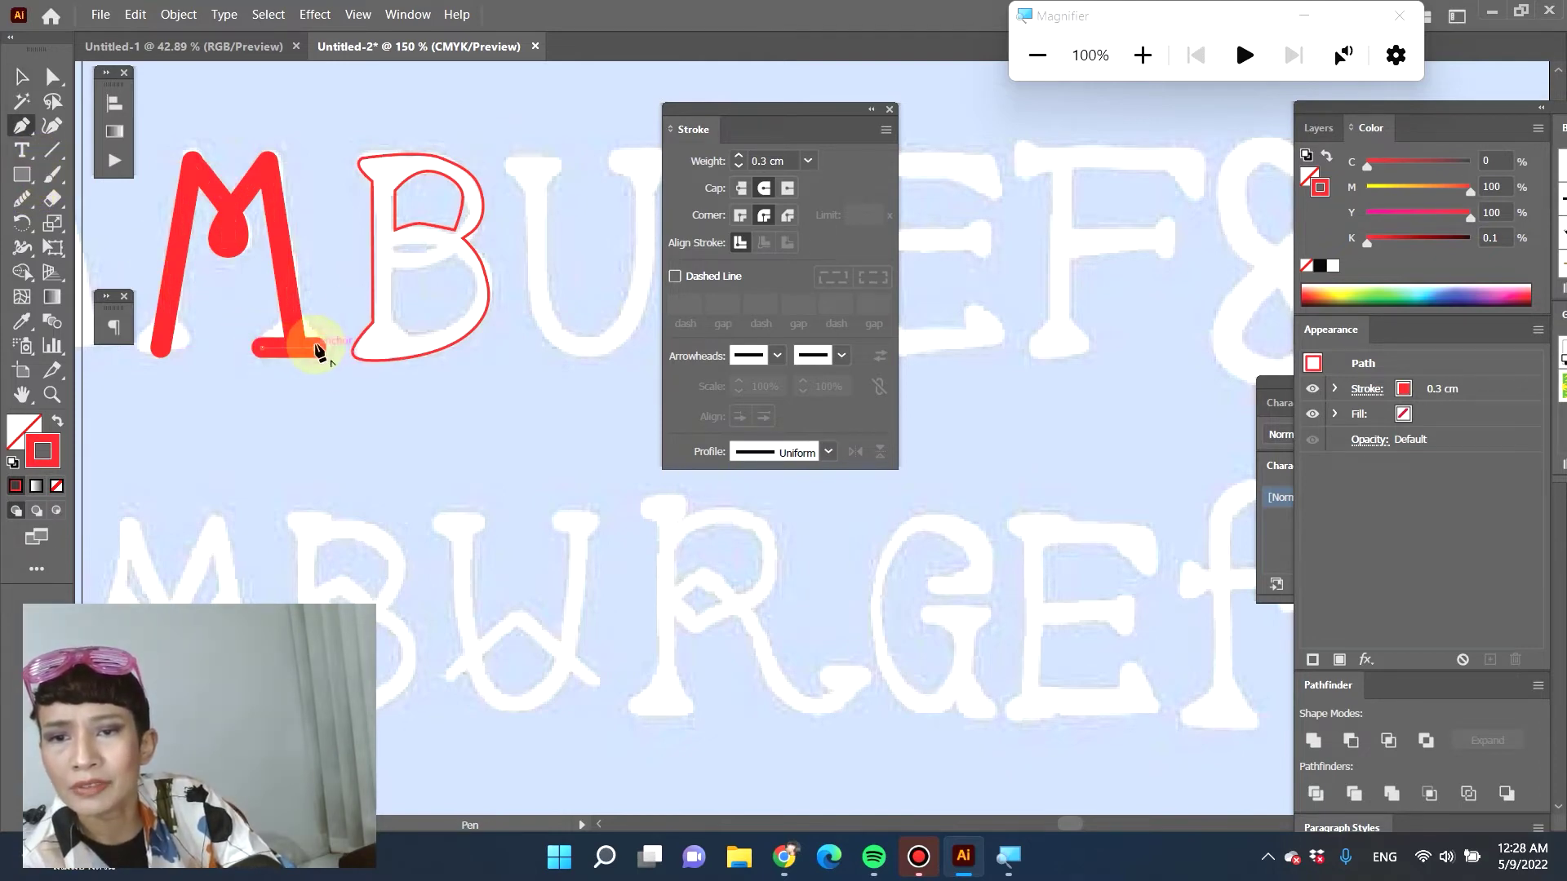
# Alt-drag a copy of the foot under the M's left leg
pyautogui.click(189, 327)
pyautogui.hotkey('ctrl', 'z')
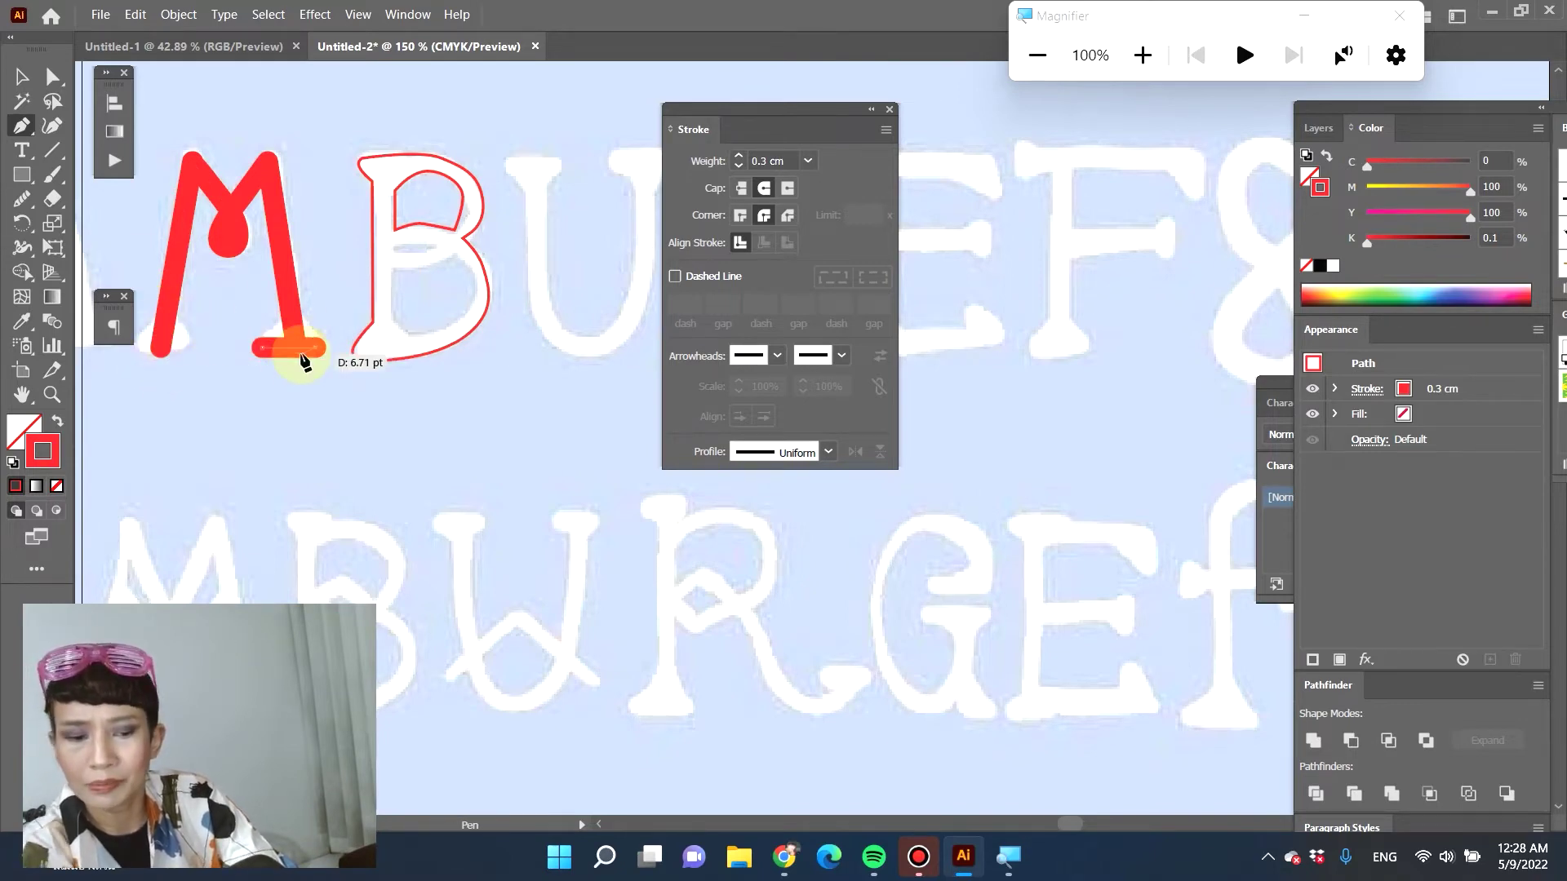
pyautogui.press('v')
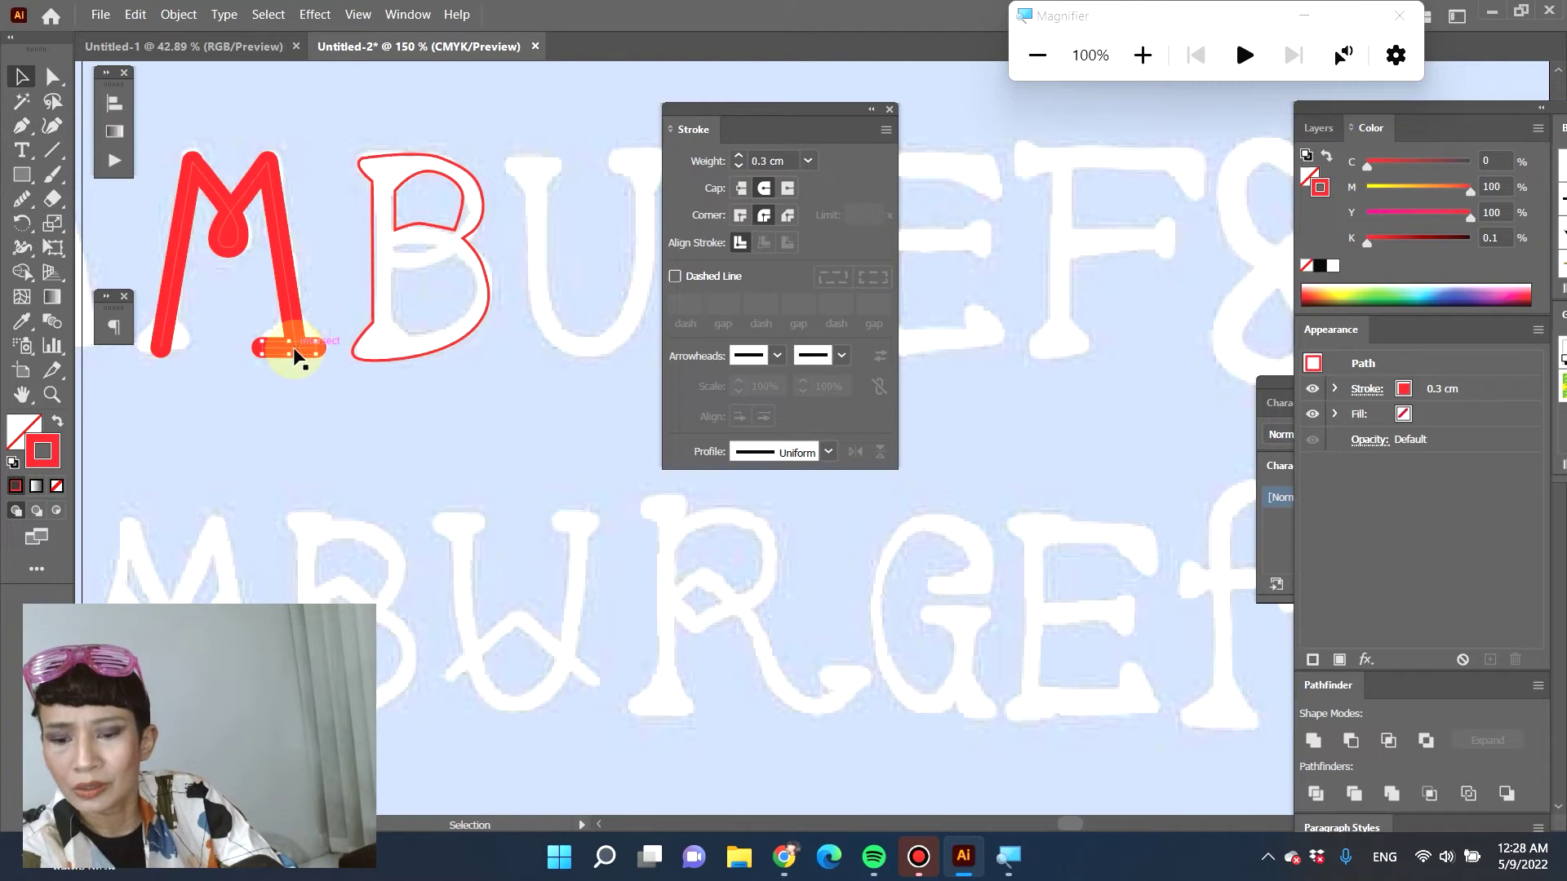
pyautogui.moveTo(295, 356); pyautogui.dragTo(166, 349)
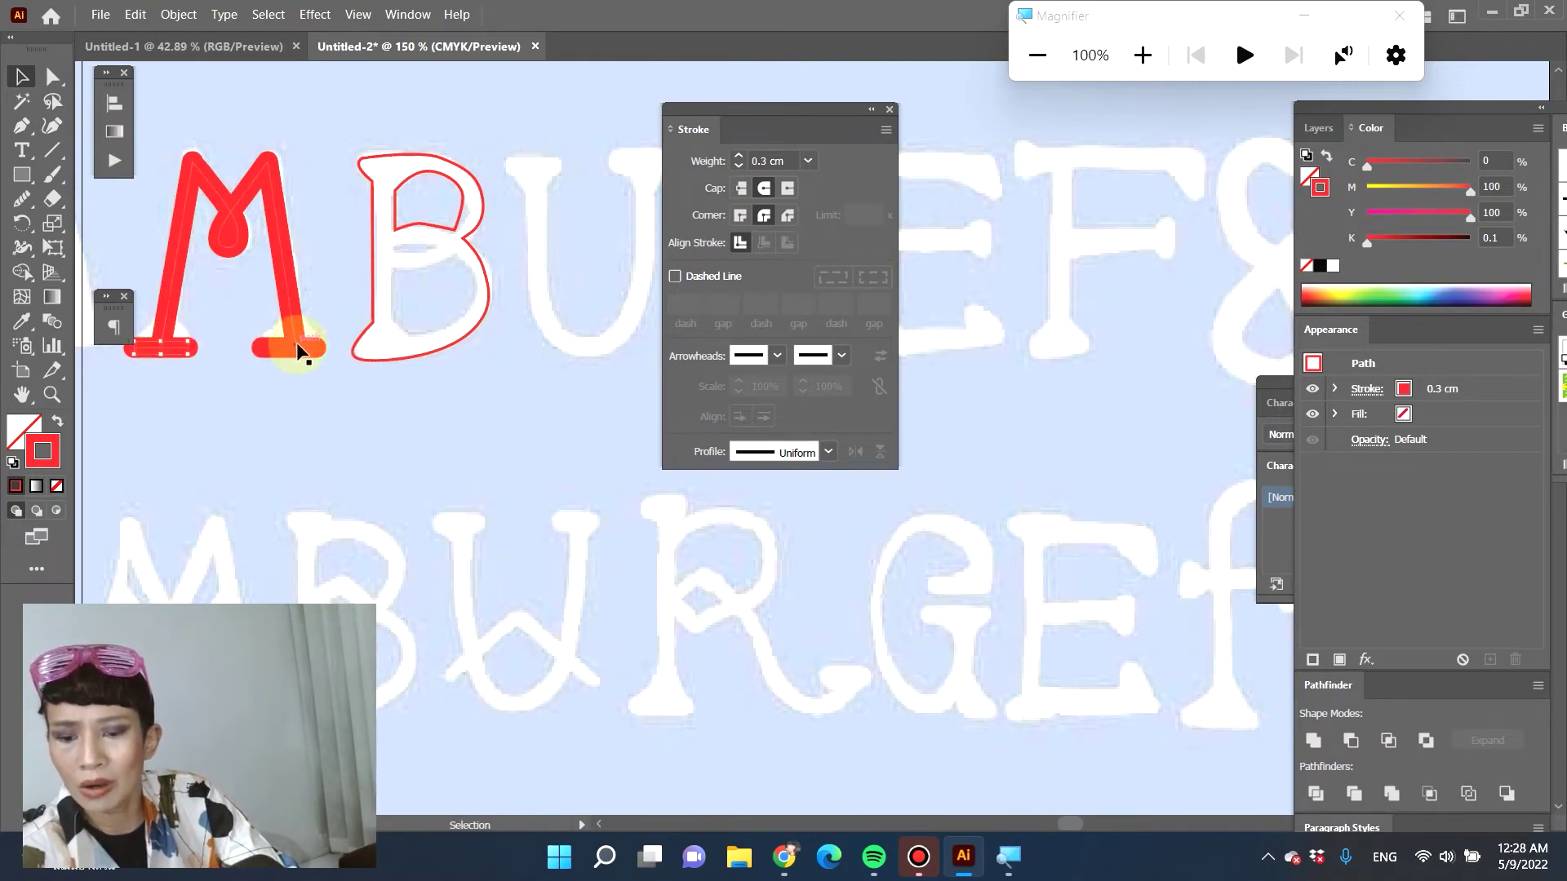
pyautogui.click(417, 344)
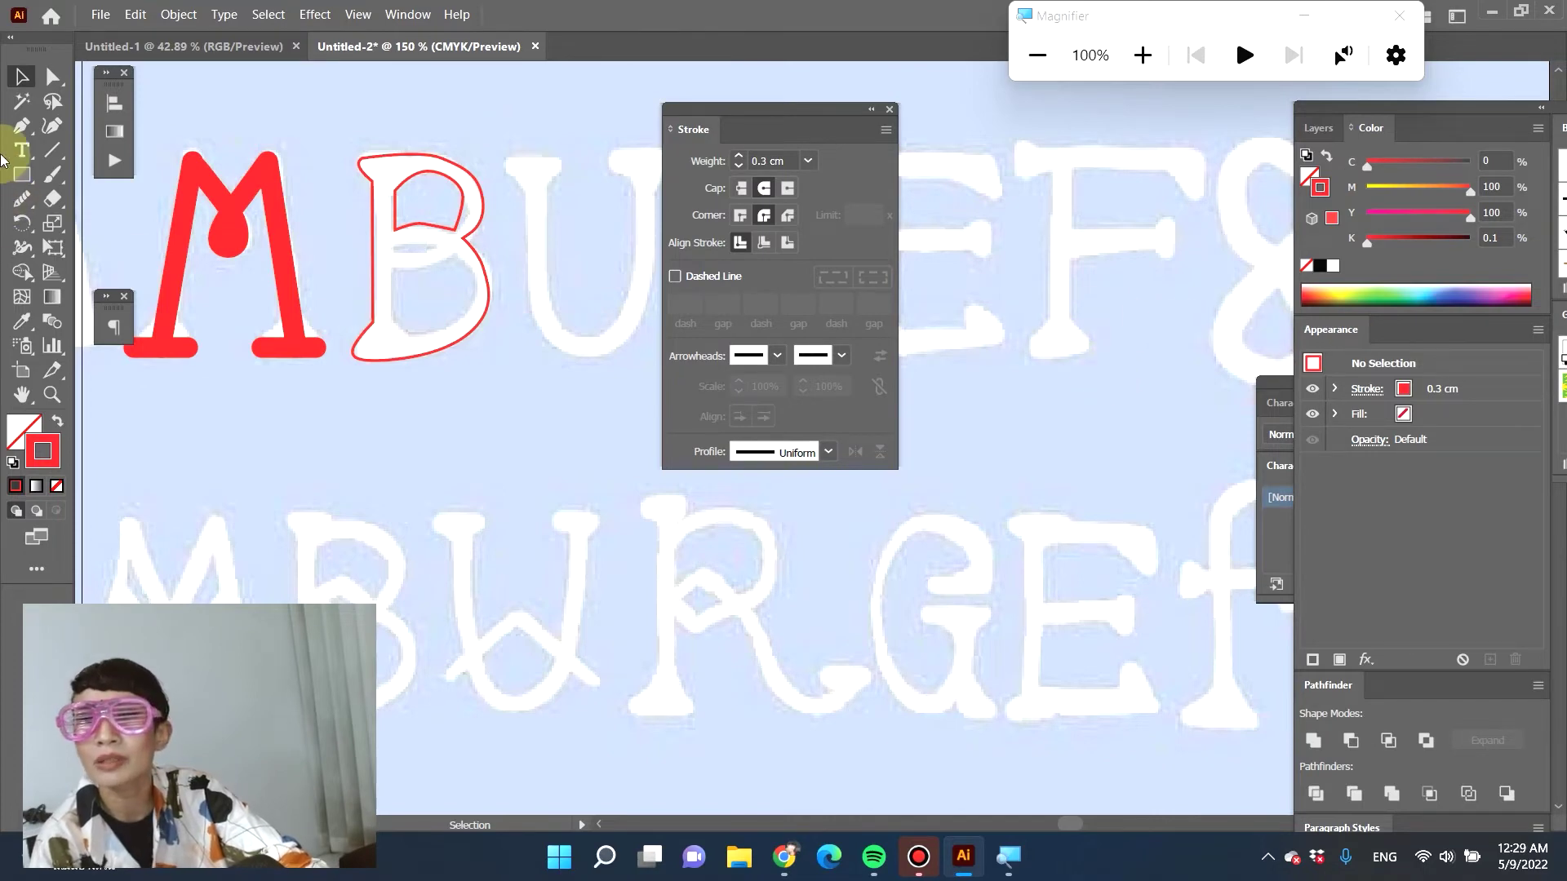
# Draw a solid red bracket triangle where the M's right leg meets its foot
pyautogui.click(20, 127)
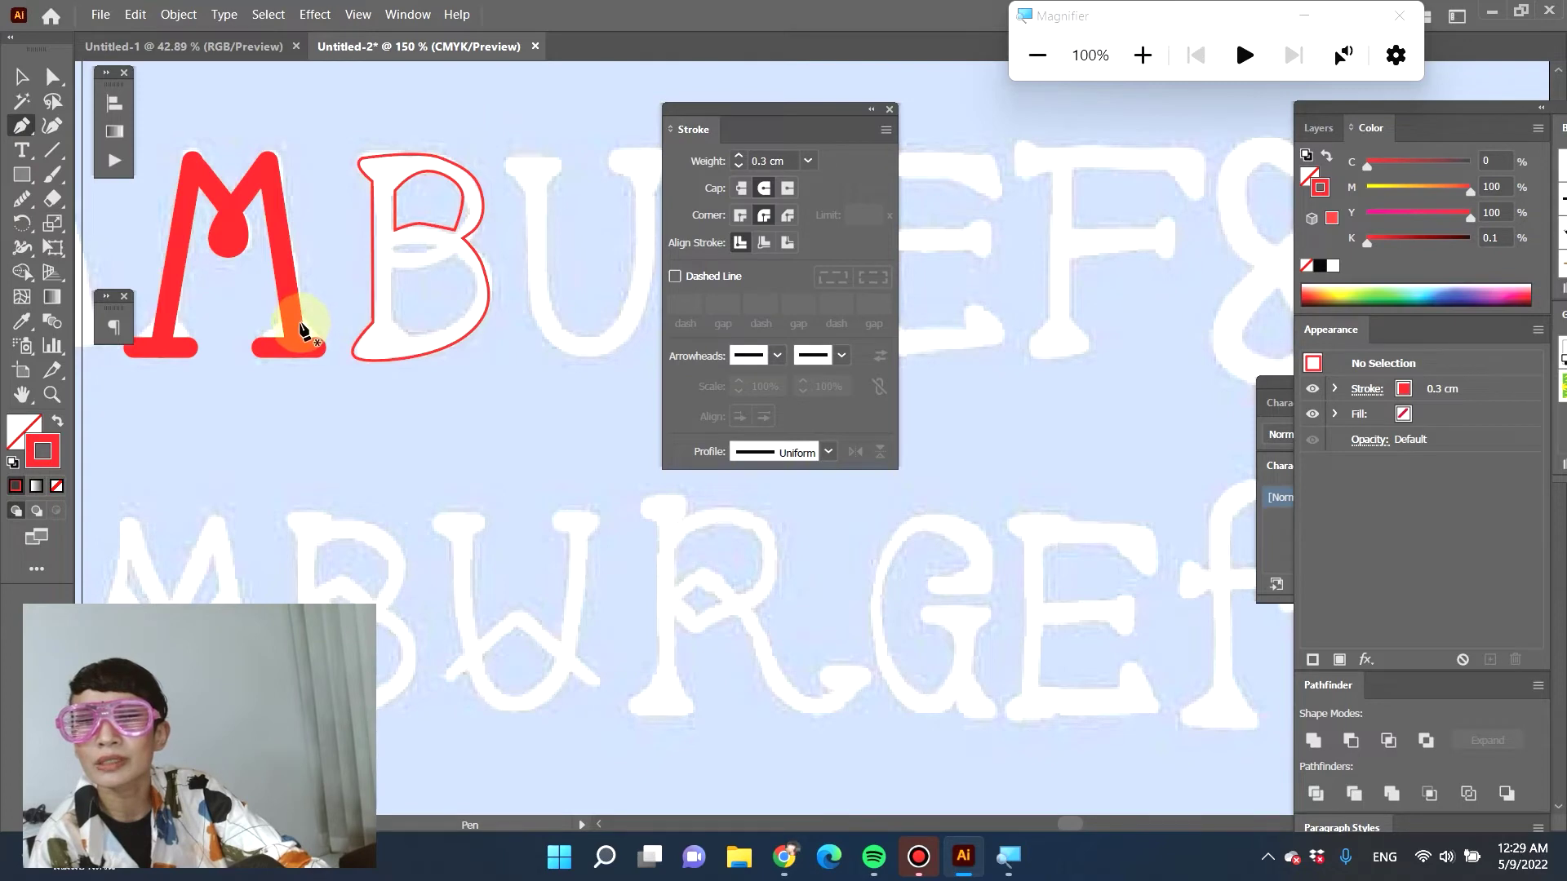
pyautogui.moveTo(303, 322)
pyautogui.mouseDown()
pyautogui.moveTo(326, 346)
pyautogui.moveTo(306, 345)
pyautogui.mouseUp()
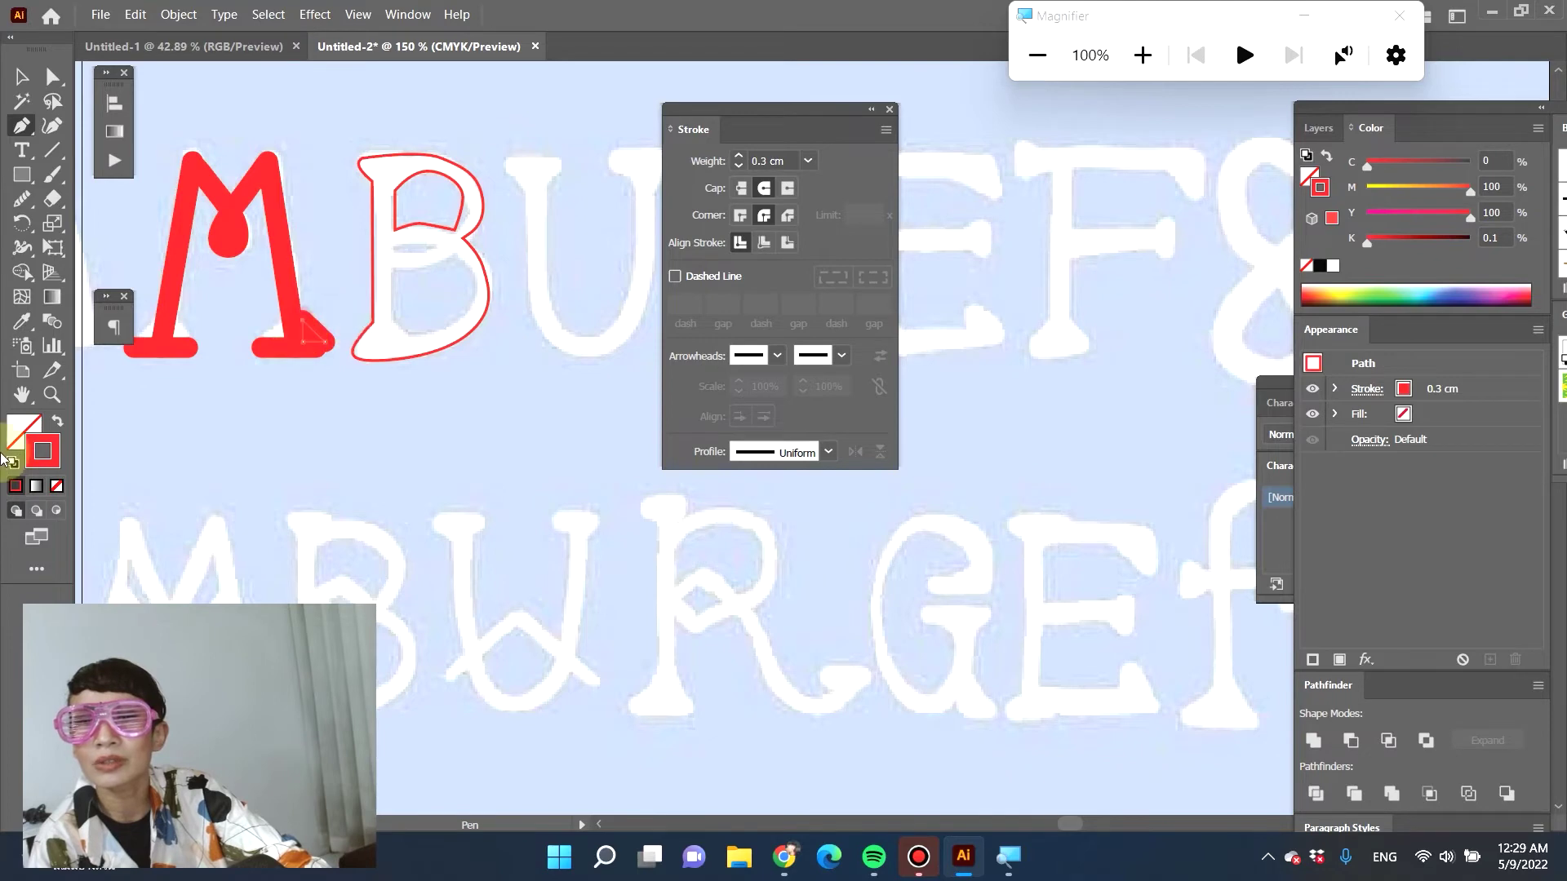
pyautogui.click(57, 423)
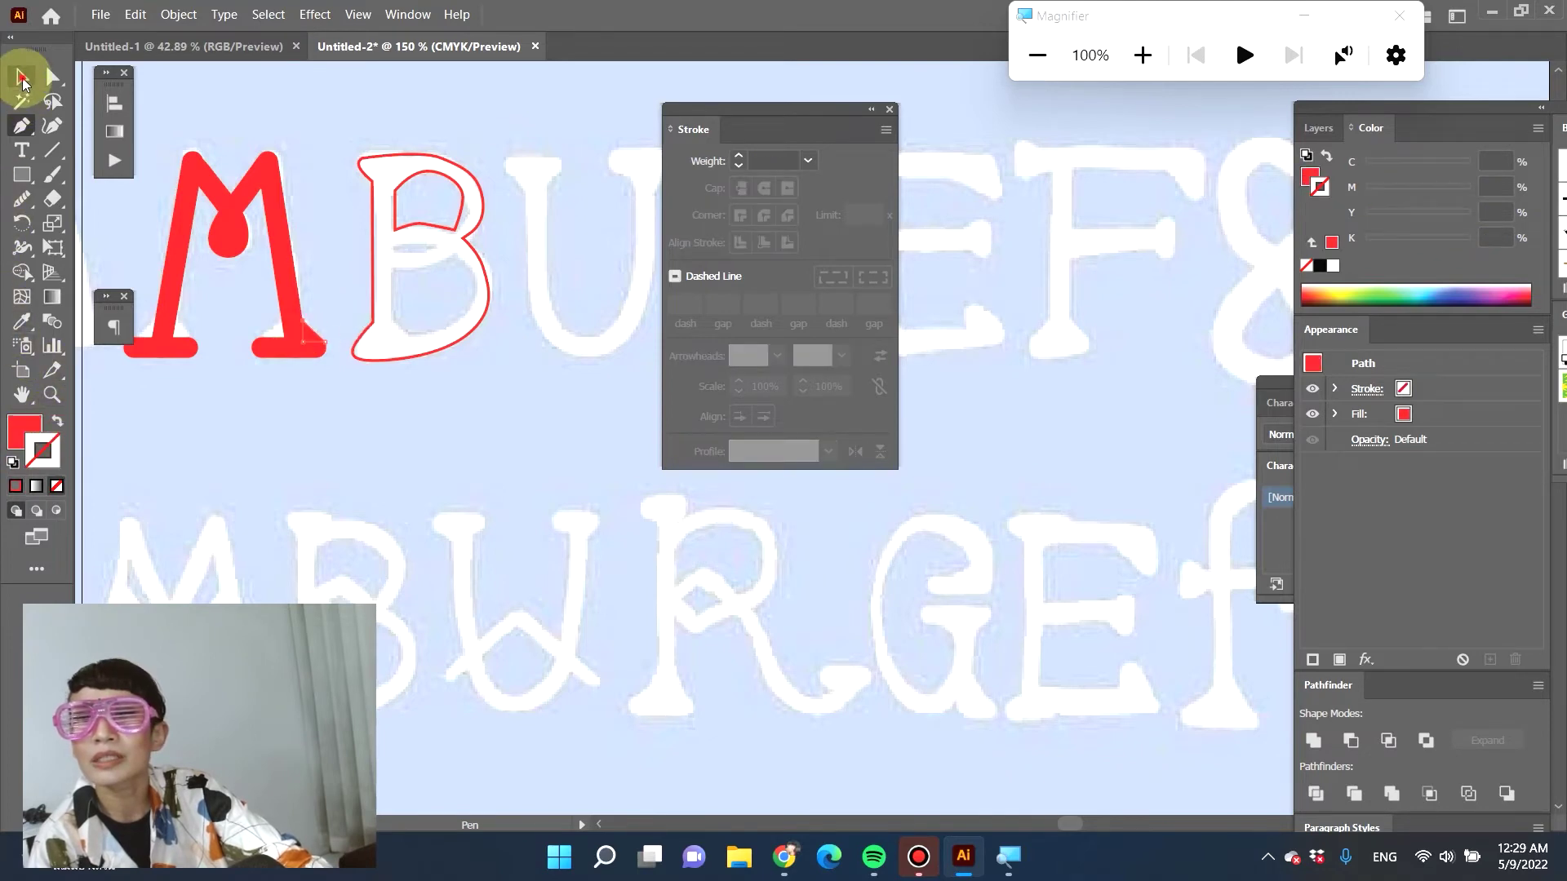
pyautogui.click(22, 79)
pyautogui.click(367, 453)
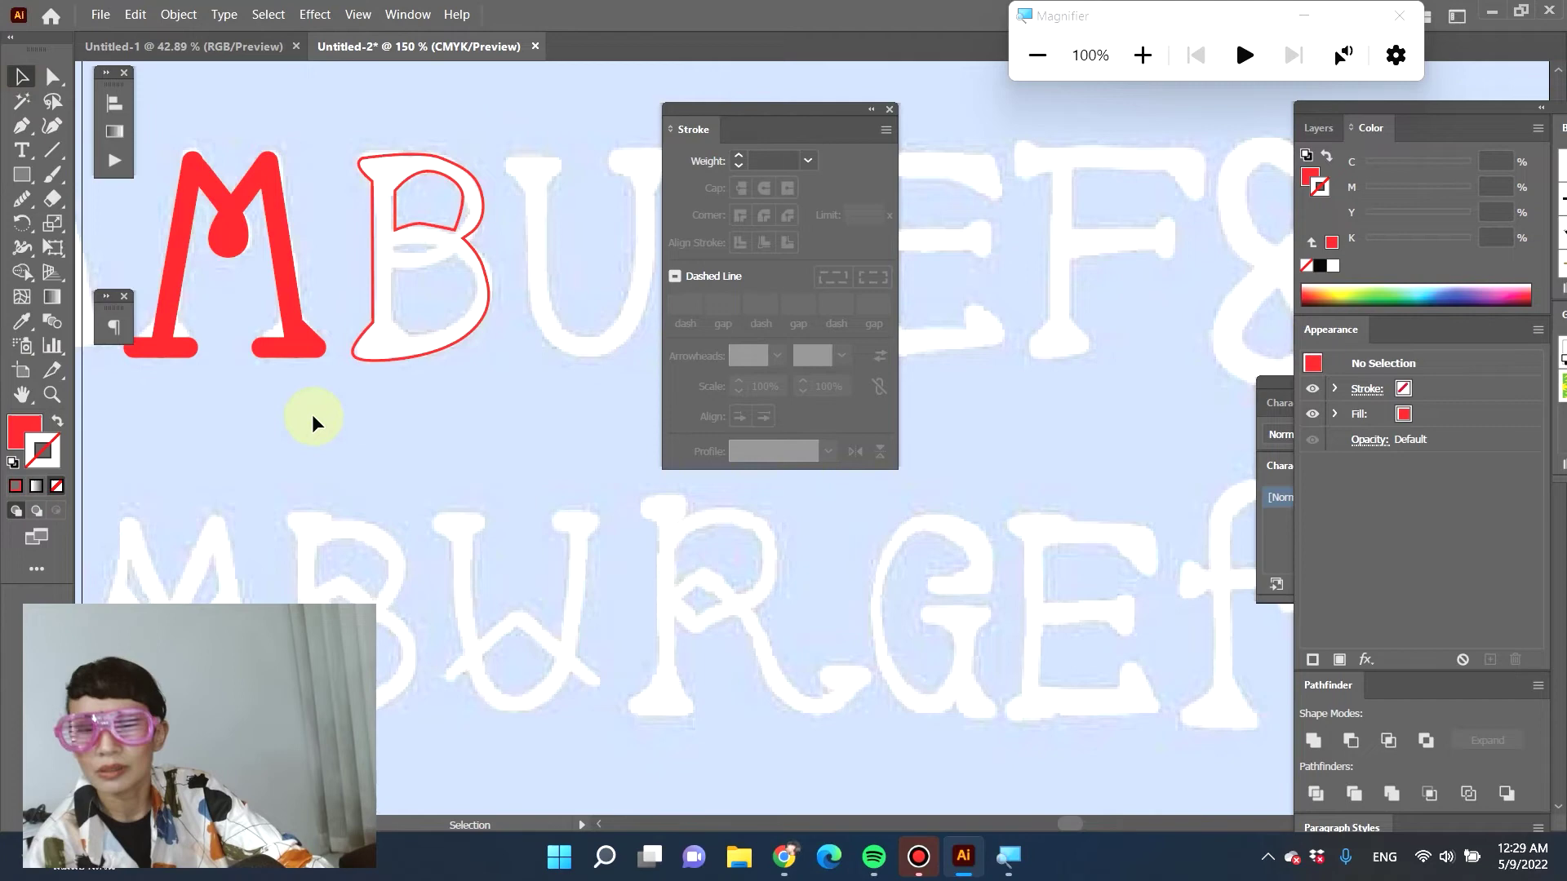
pyautogui.press('p')
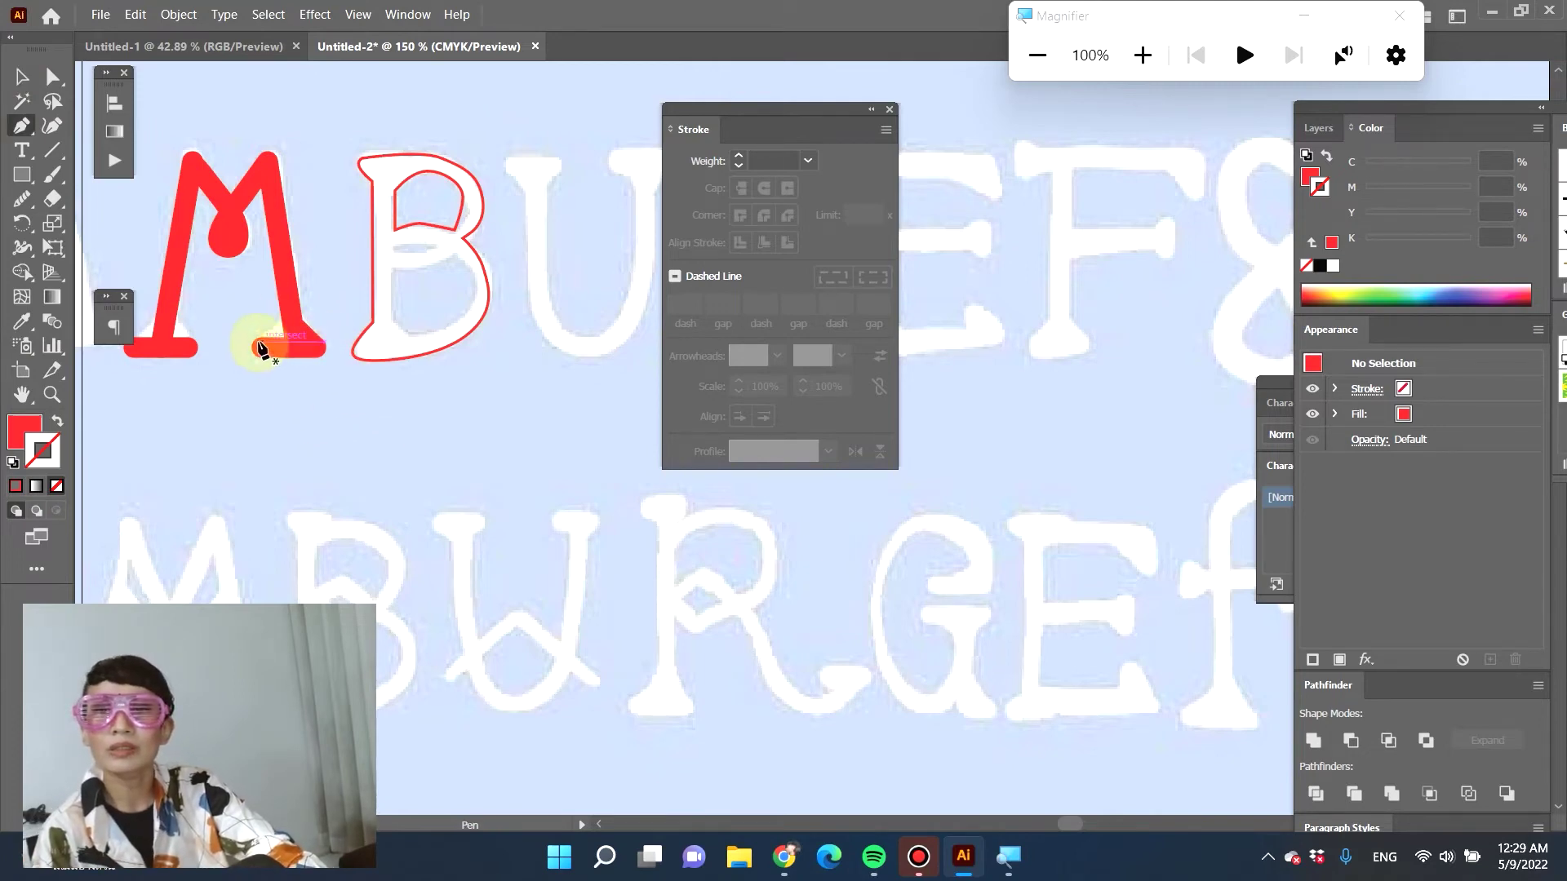
pyautogui.click(287, 333)
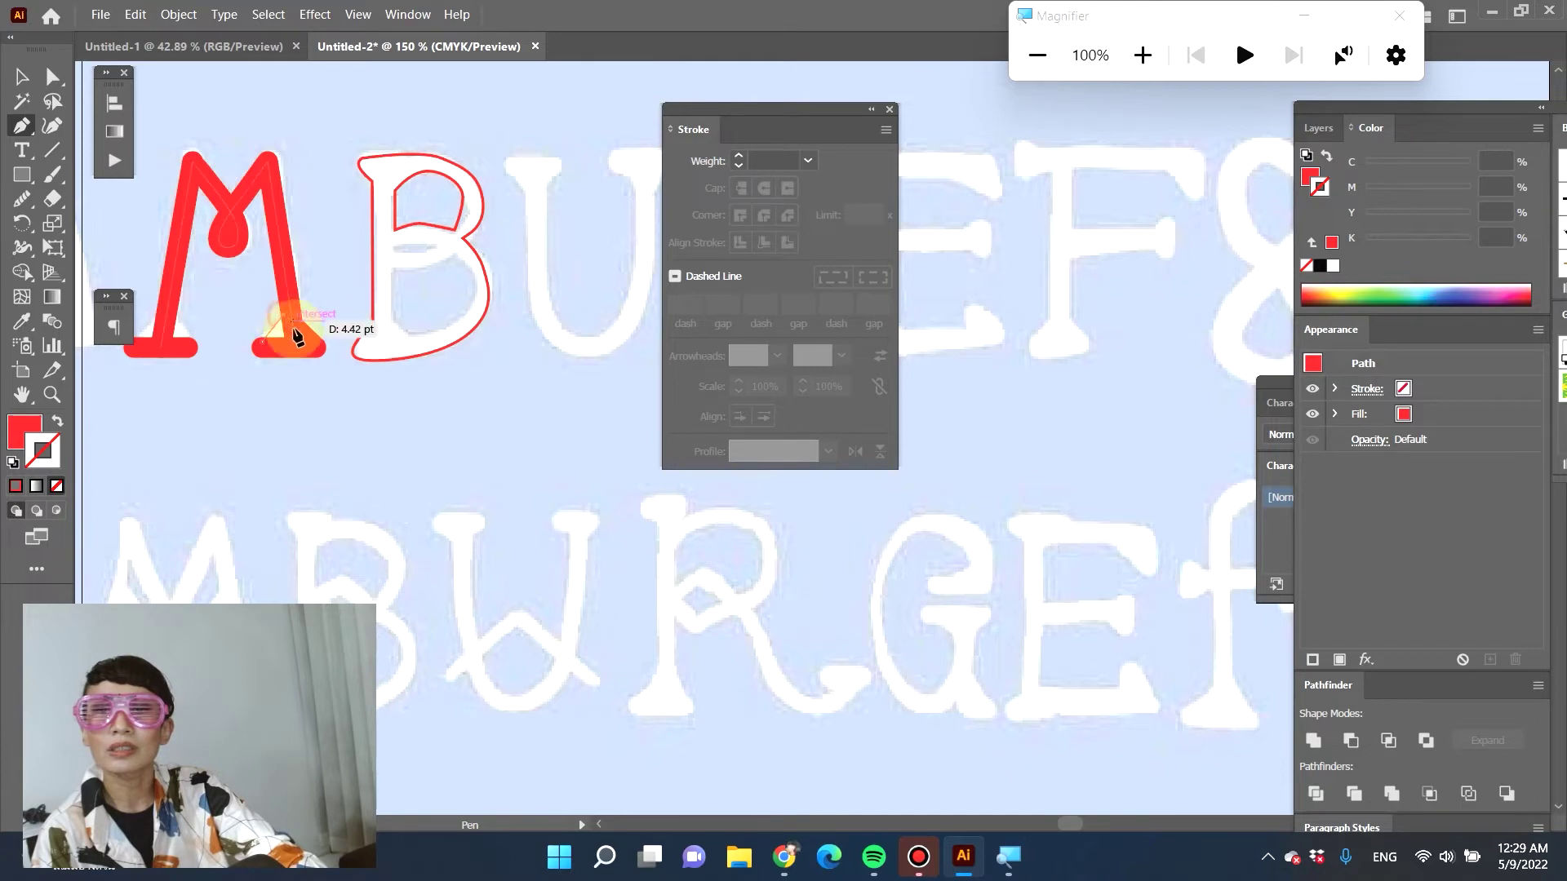
pyautogui.click(280, 339)
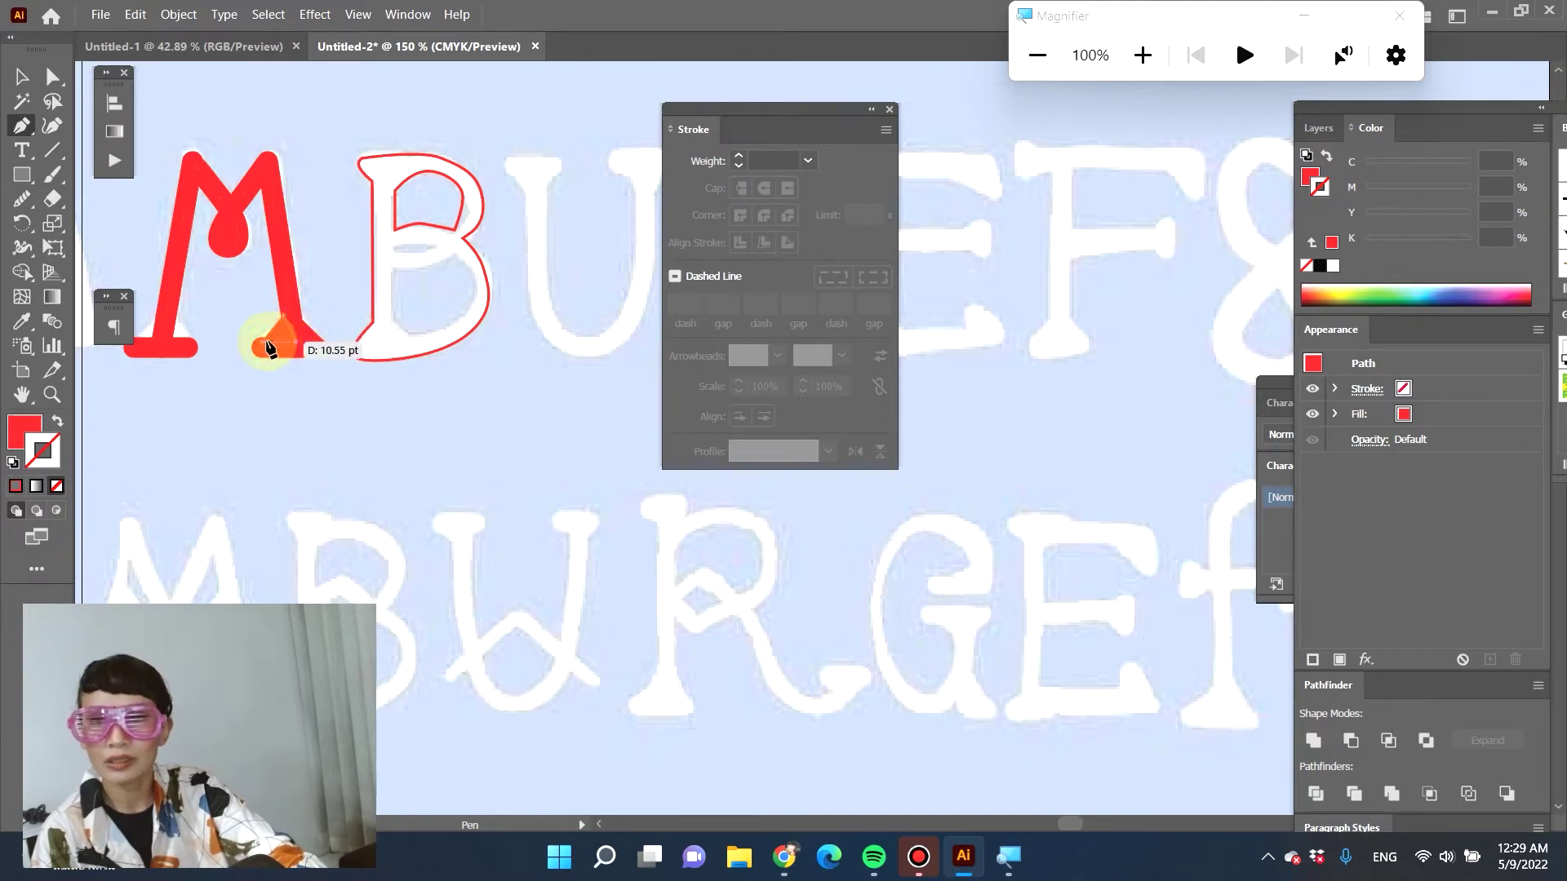
pyautogui.click(317, 356)
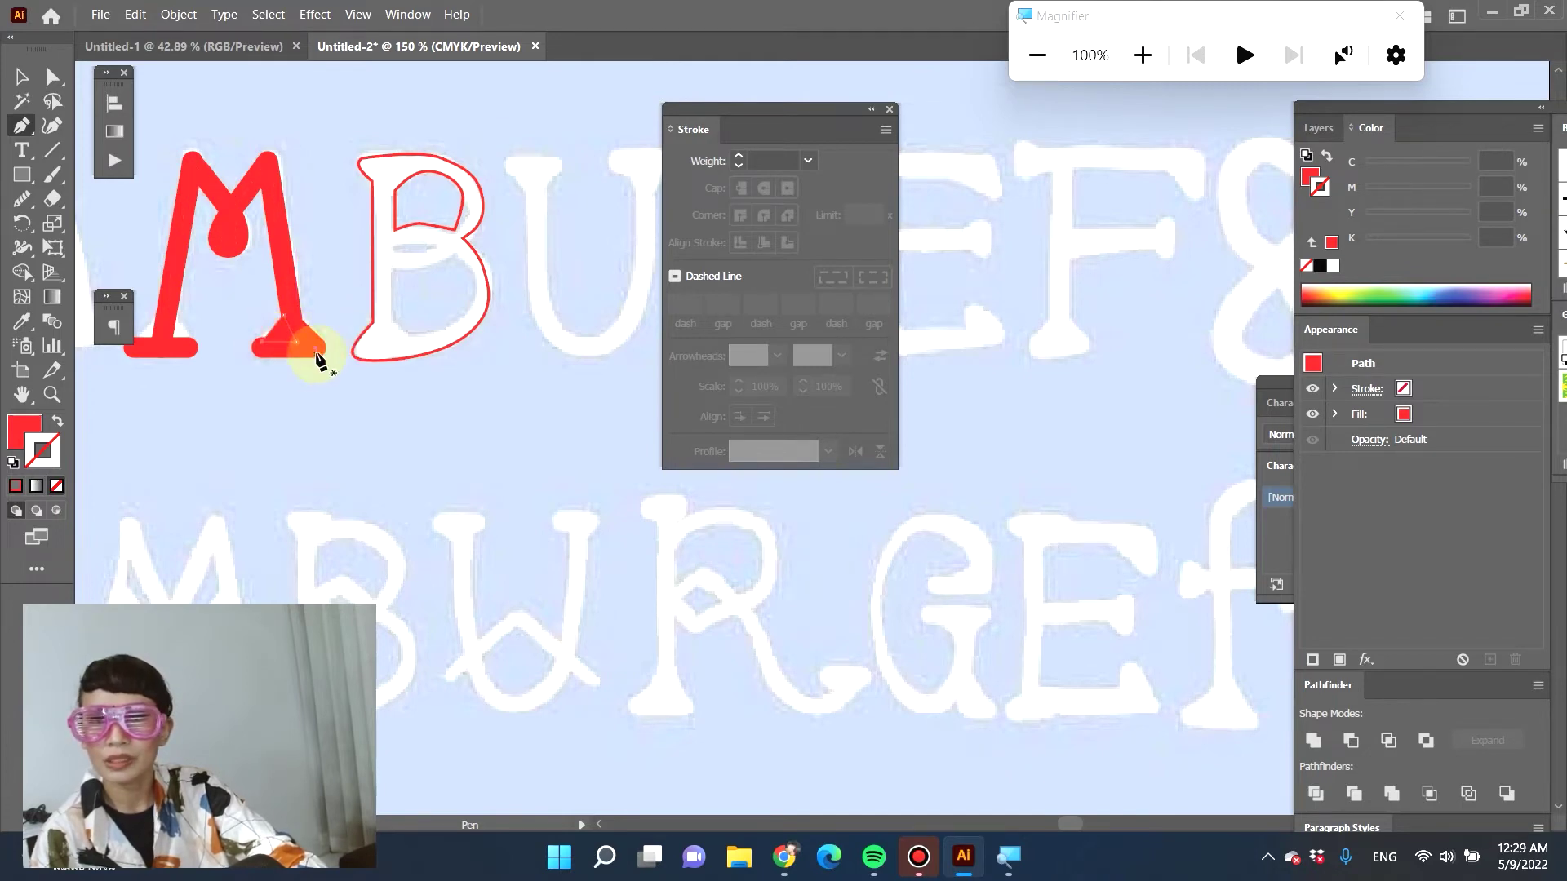
pyautogui.press('a')
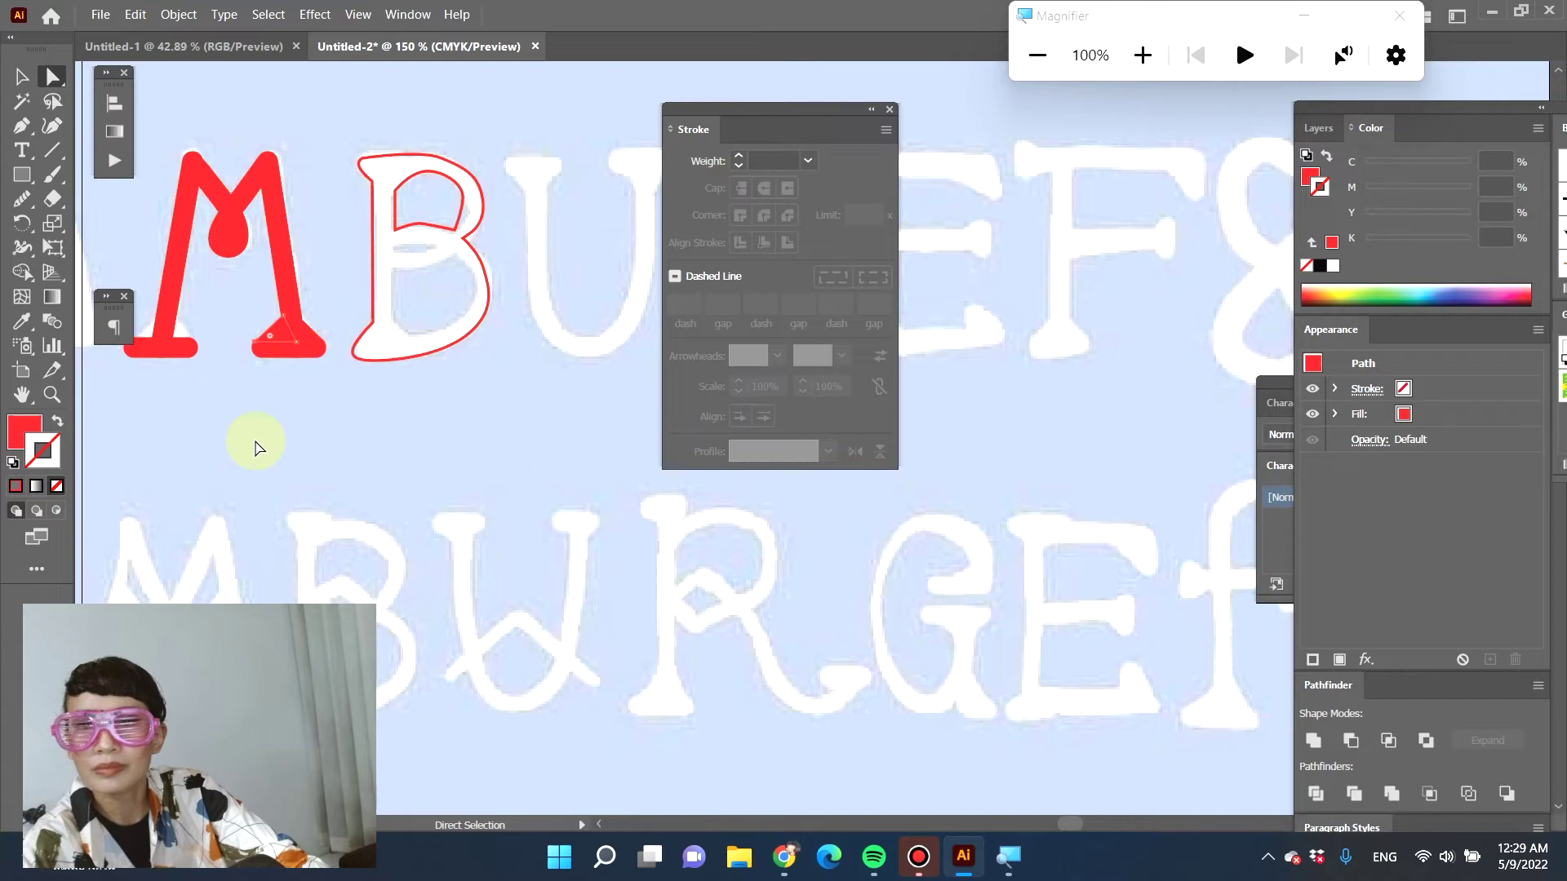
# Alt-drag a copy of the bracket triangle onto the M's left foot and pan to show more sketch
pyautogui.click(21, 76)
pyautogui.click(337, 412)
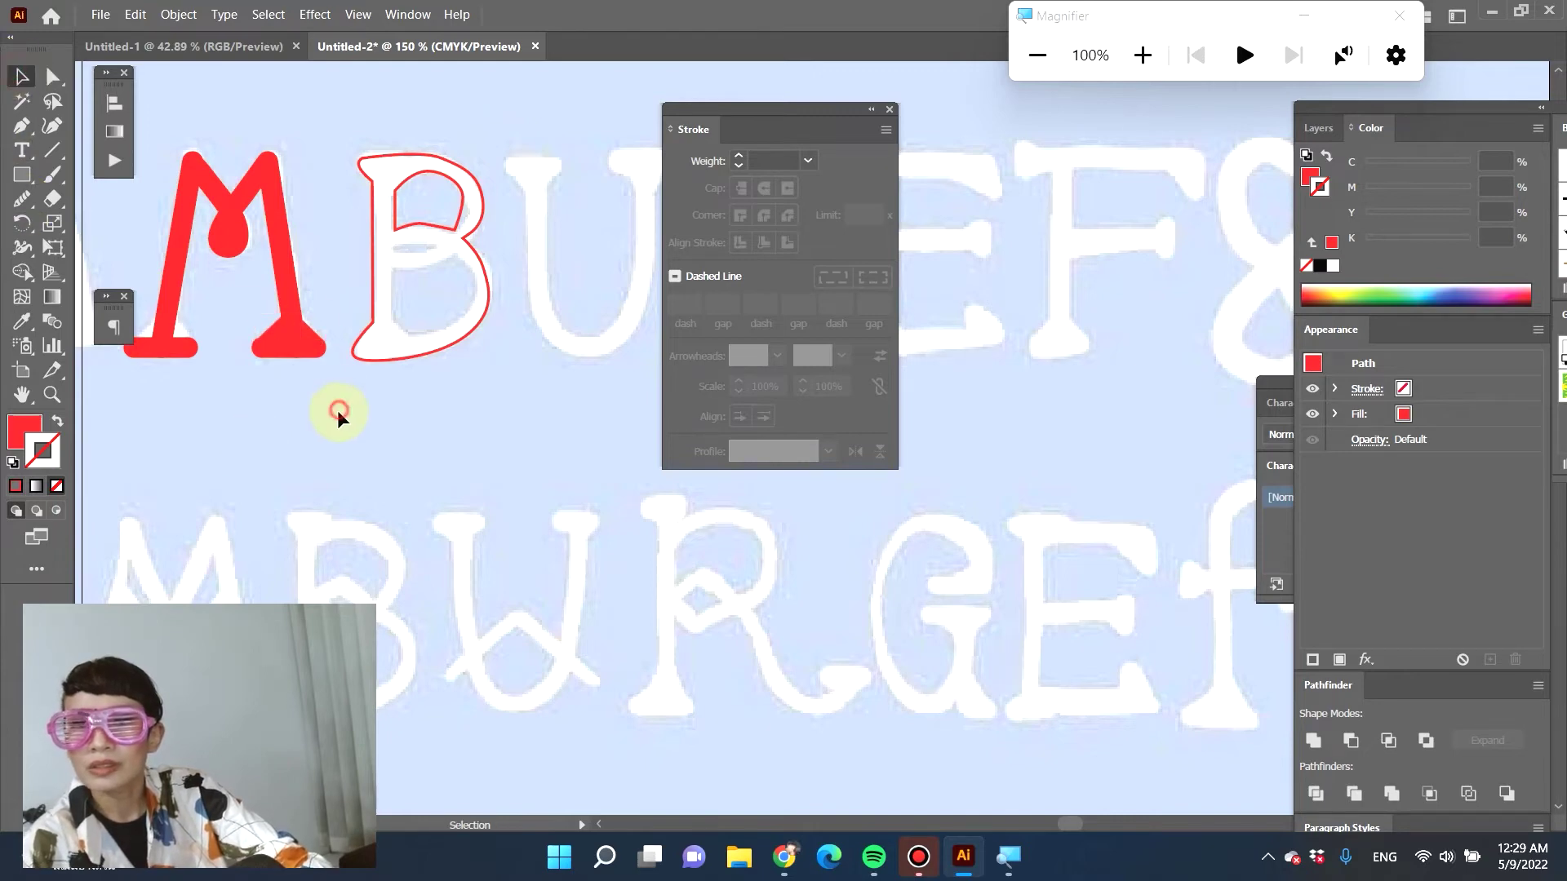
pyautogui.keyDown('shift'); pyautogui.click(302, 331); pyautogui.keyUp('shift')
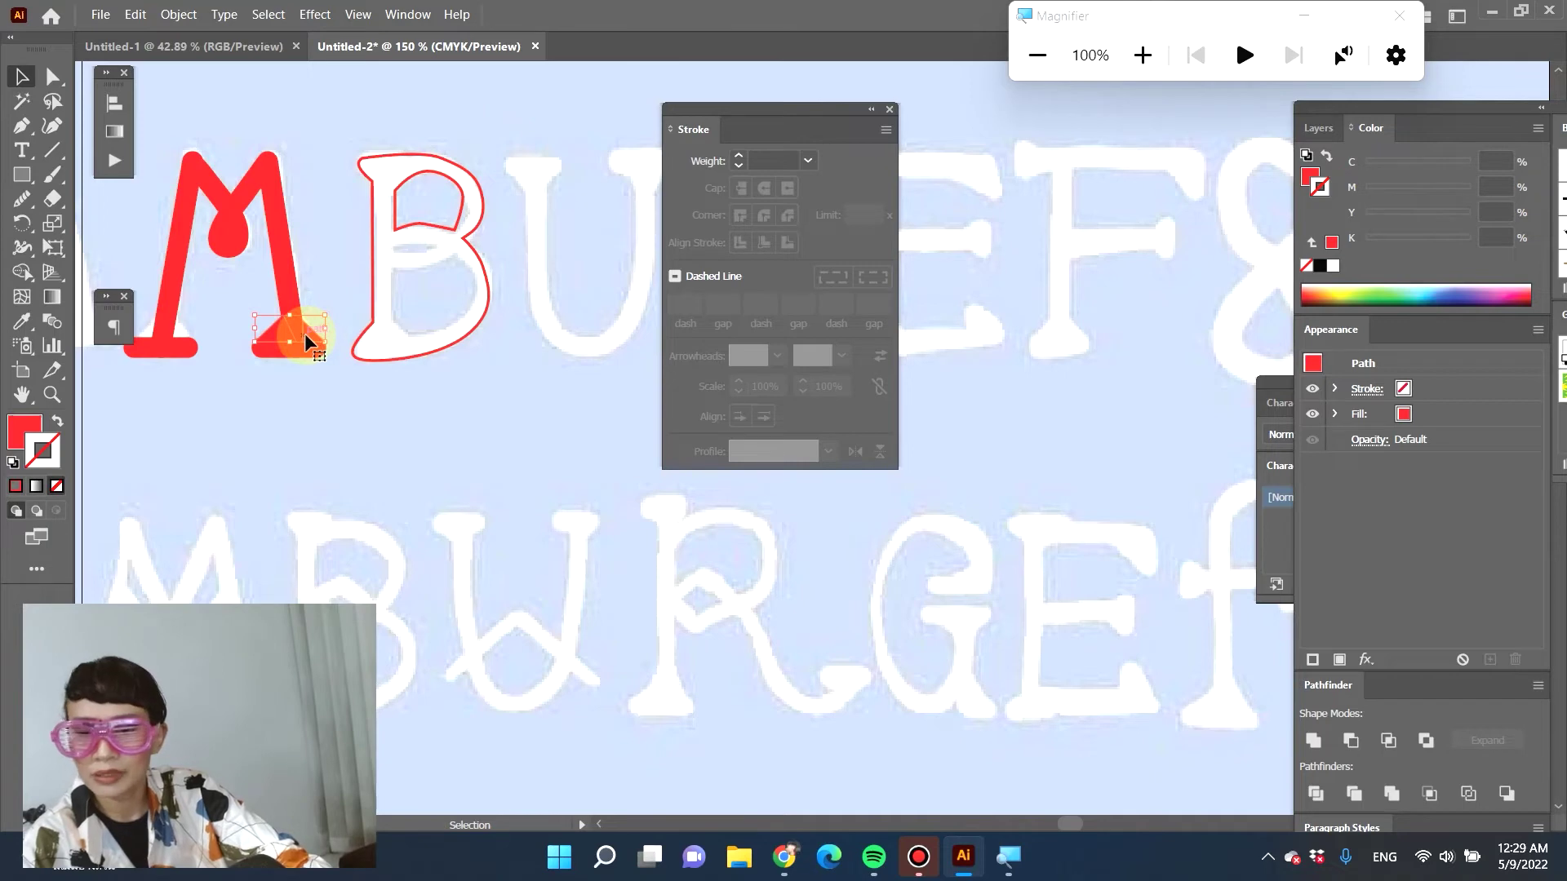
pyautogui.moveTo(305, 335); pyautogui.dragTo(177, 344)
pyautogui.click(269, 392)
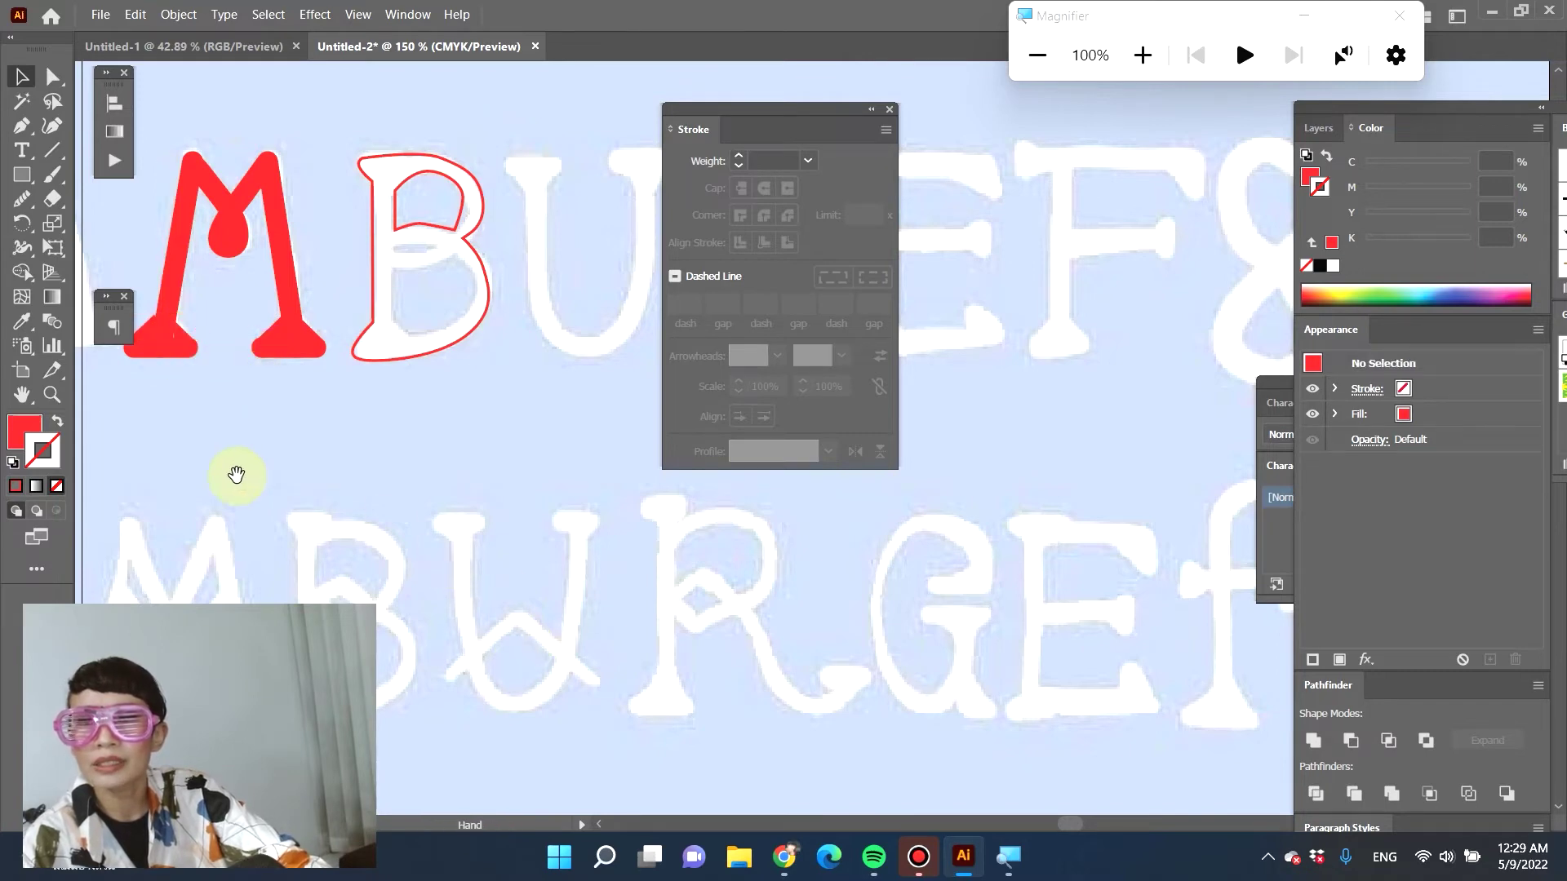
pyautogui.moveTo(234, 466); pyautogui.dragTo(378, 490)
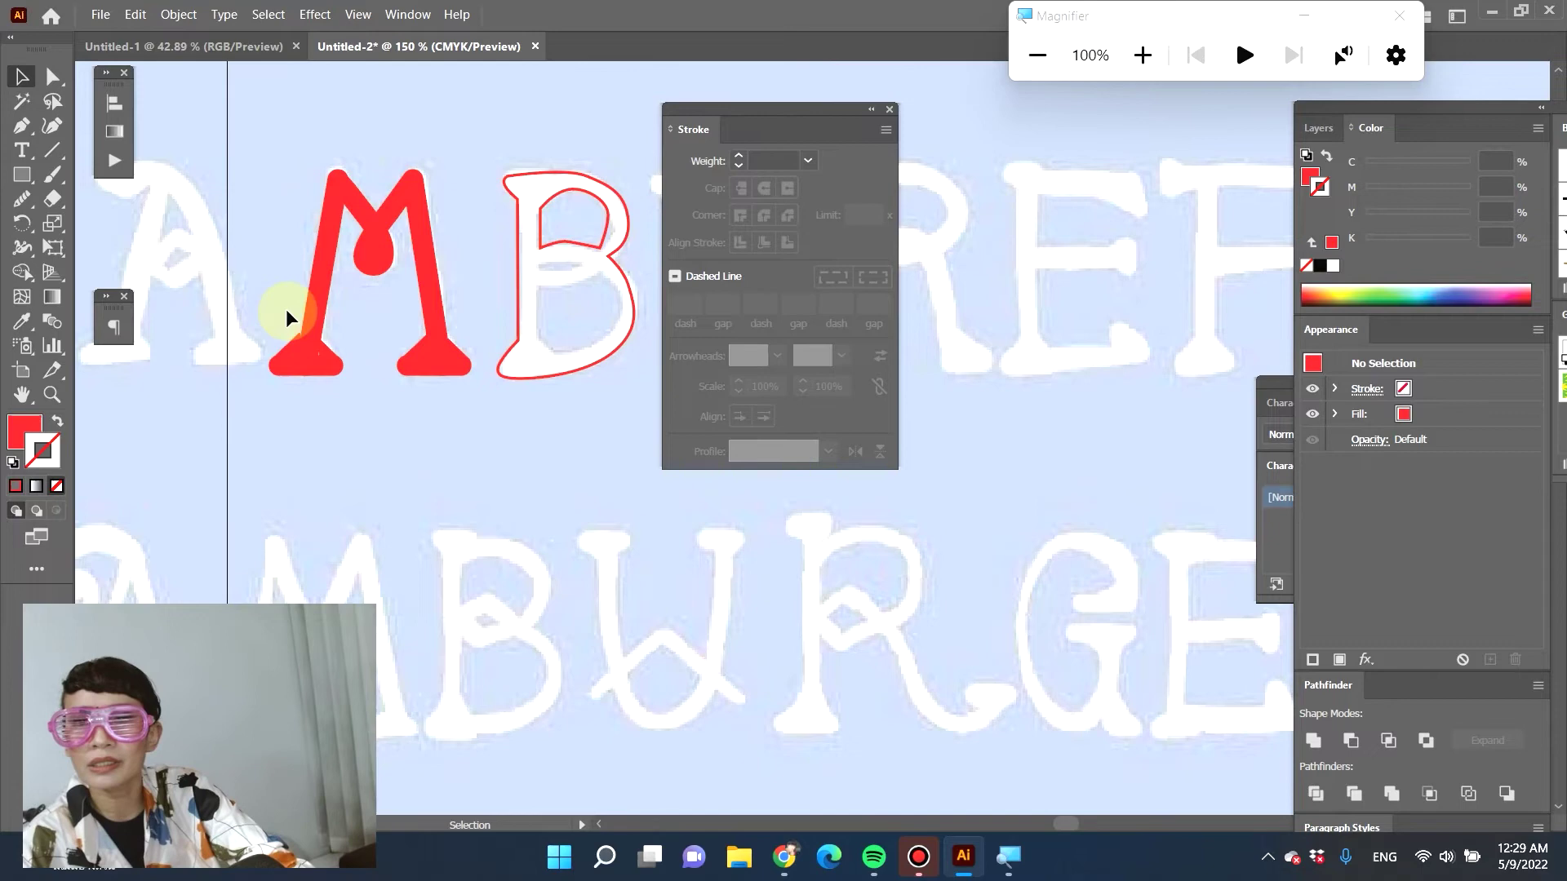
pyautogui.click(320, 345)
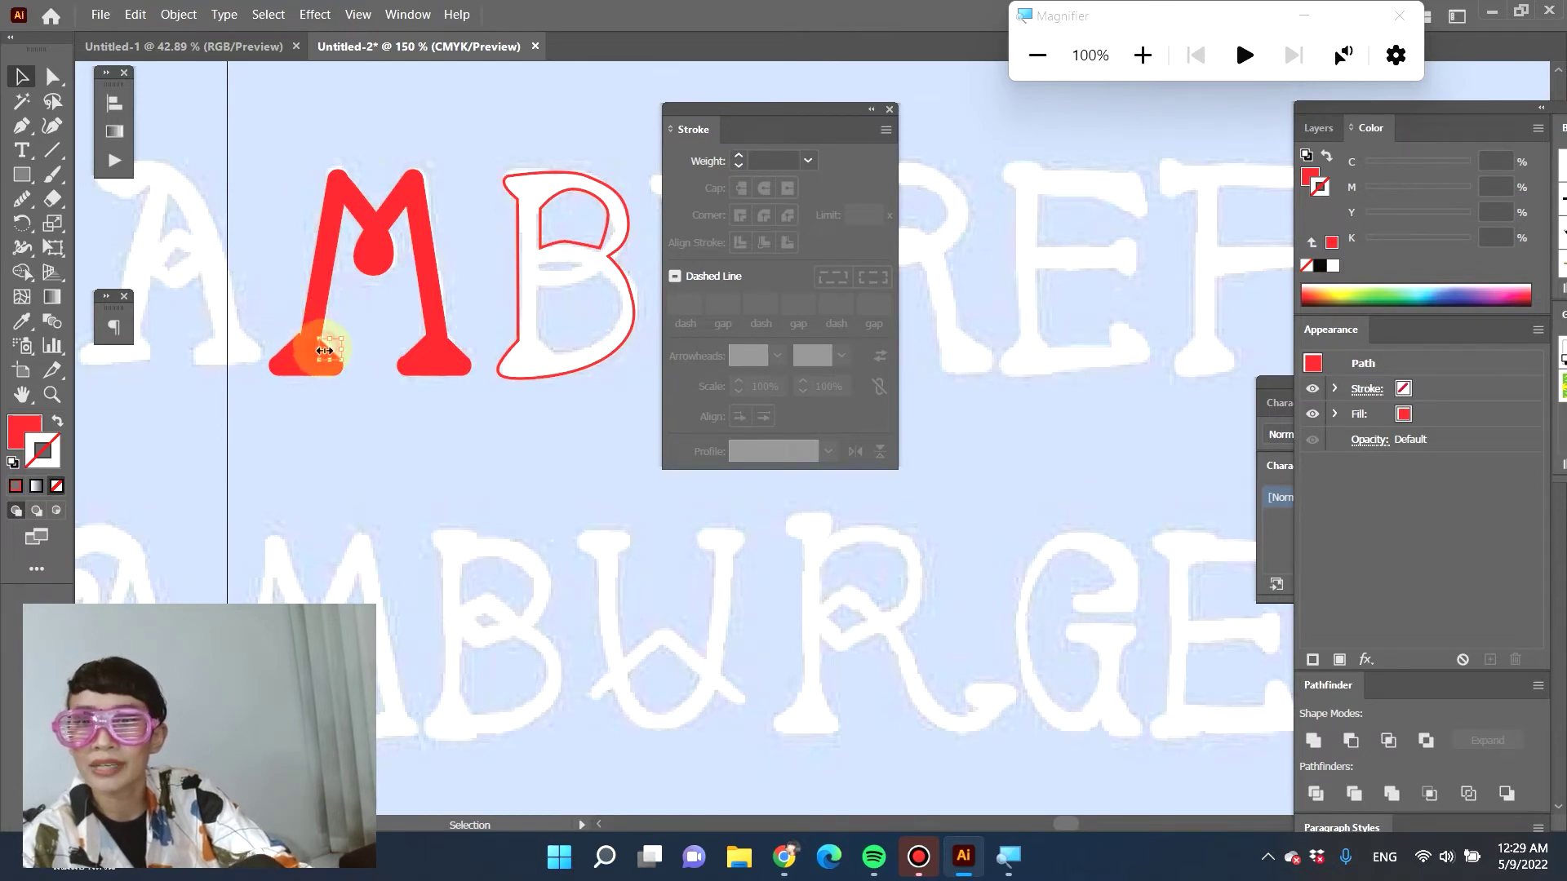
pyautogui.click(438, 296)
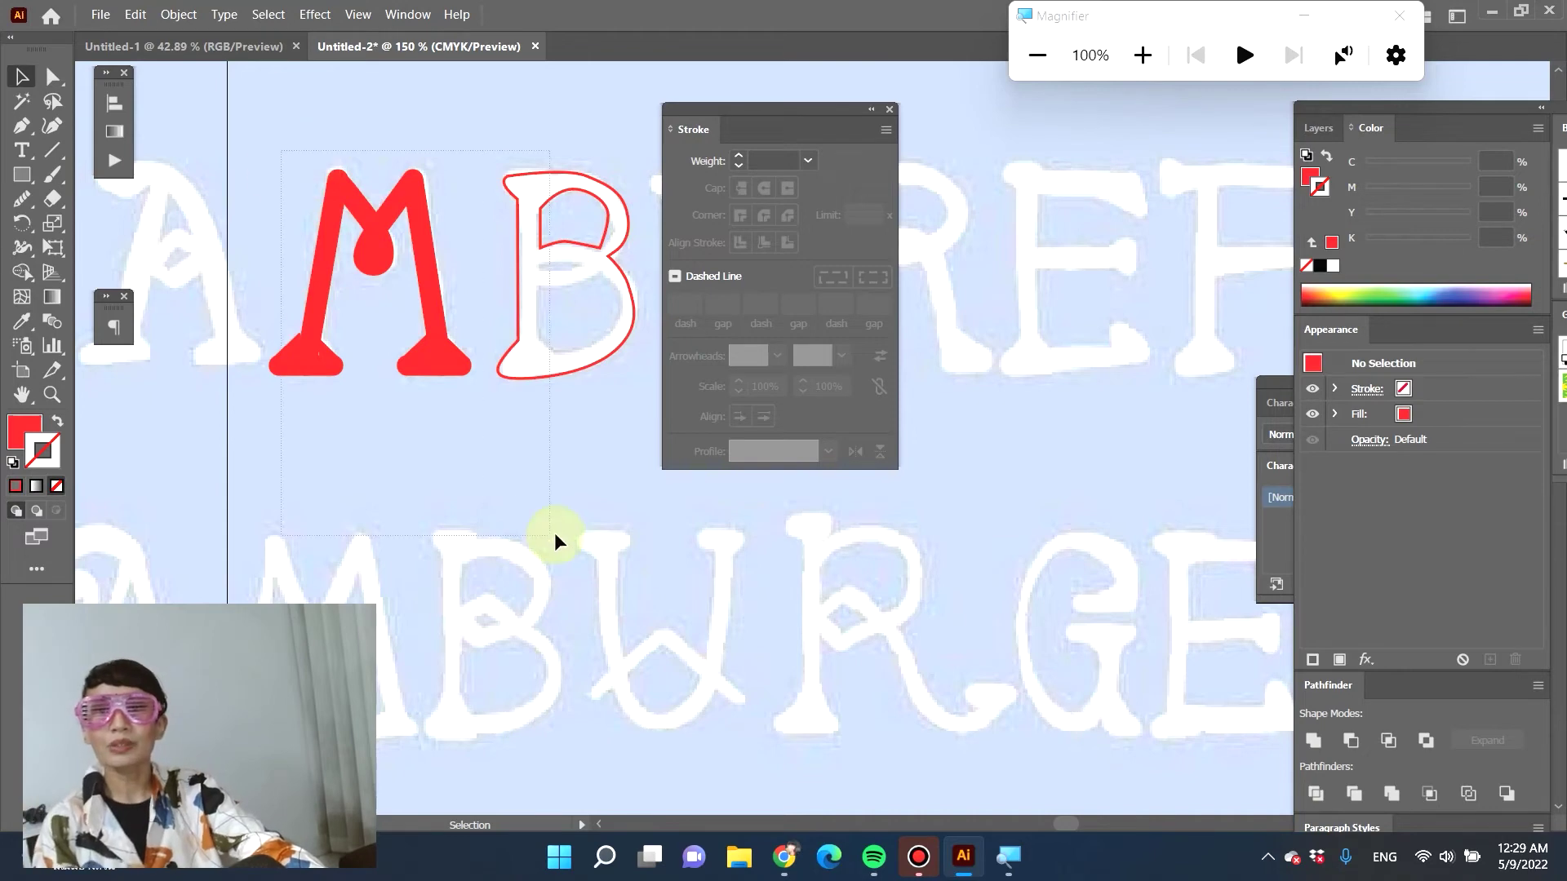
# Expand the M's strokes, feet and brackets via Object > Expand (Fill and Stroke), then reselect the group
pyautogui.click(459, 364)
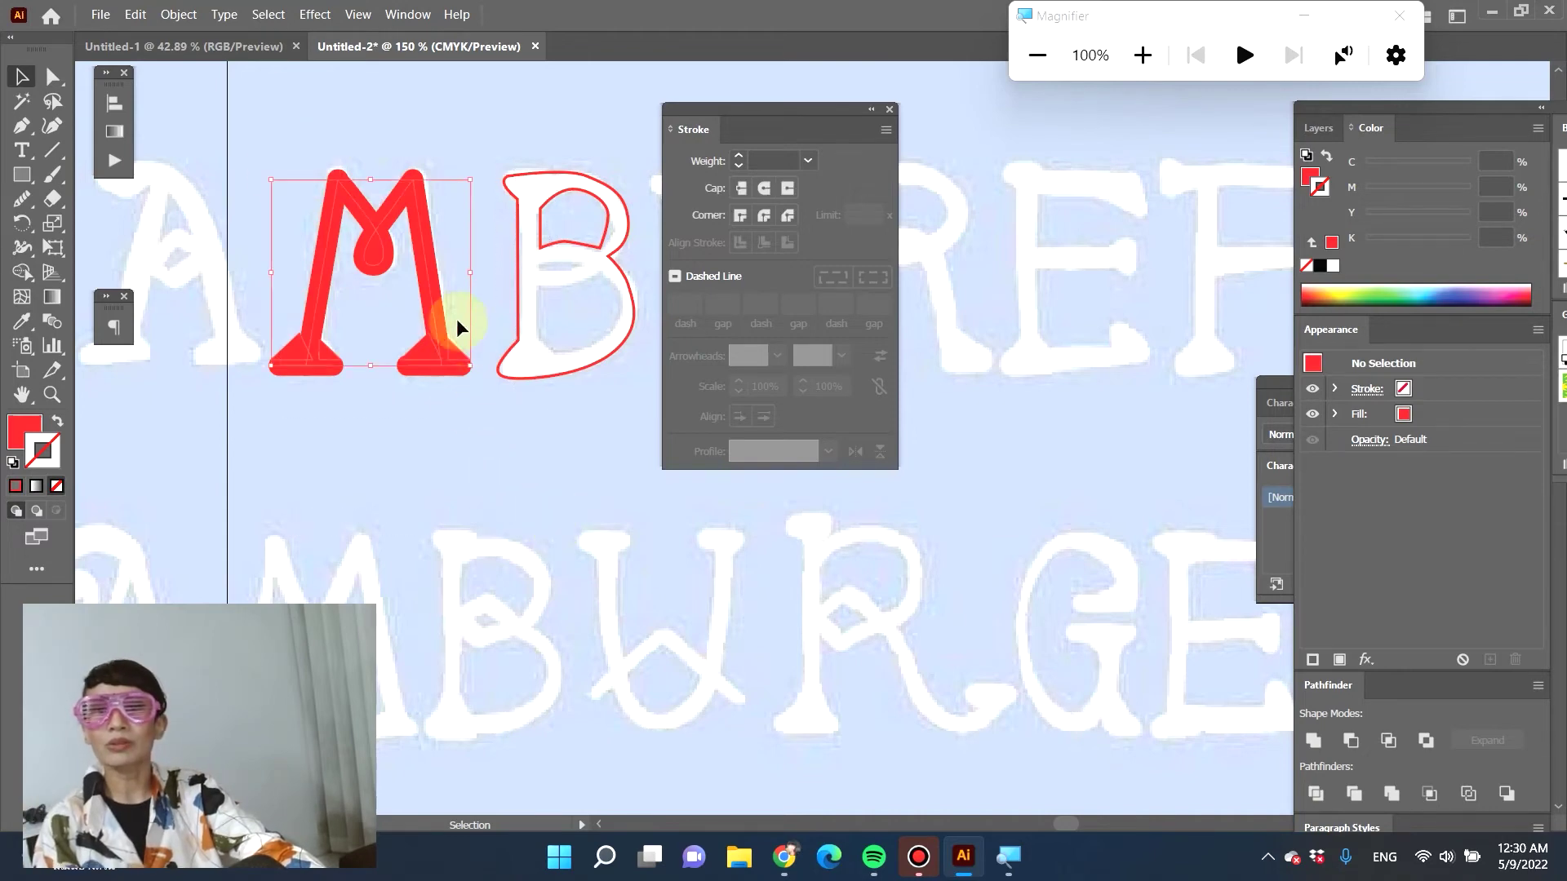
pyautogui.click(178, 16)
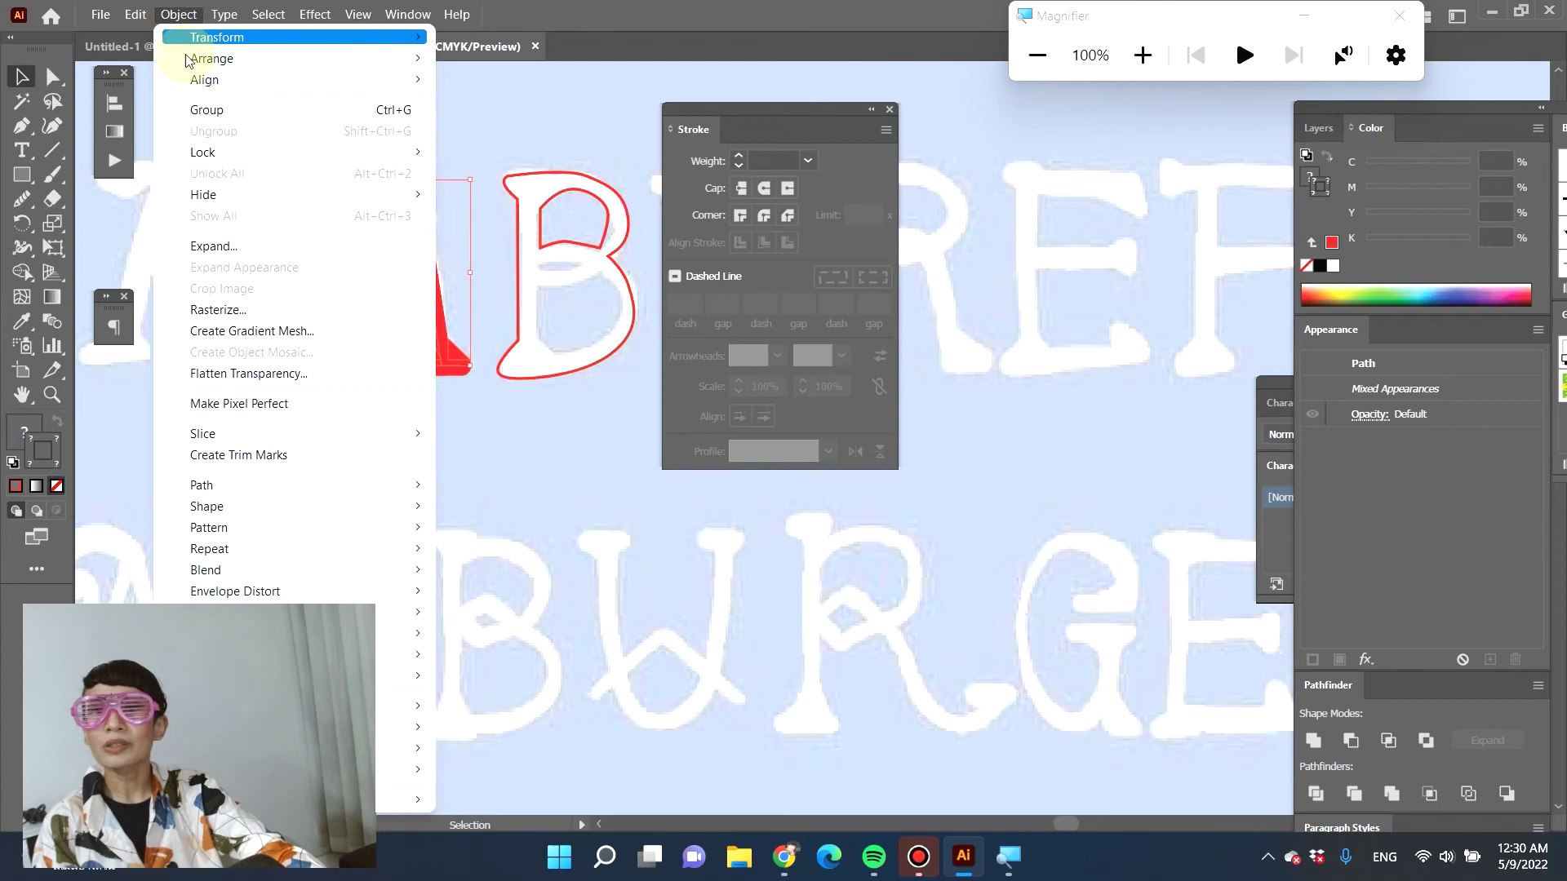
pyautogui.click(212, 245)
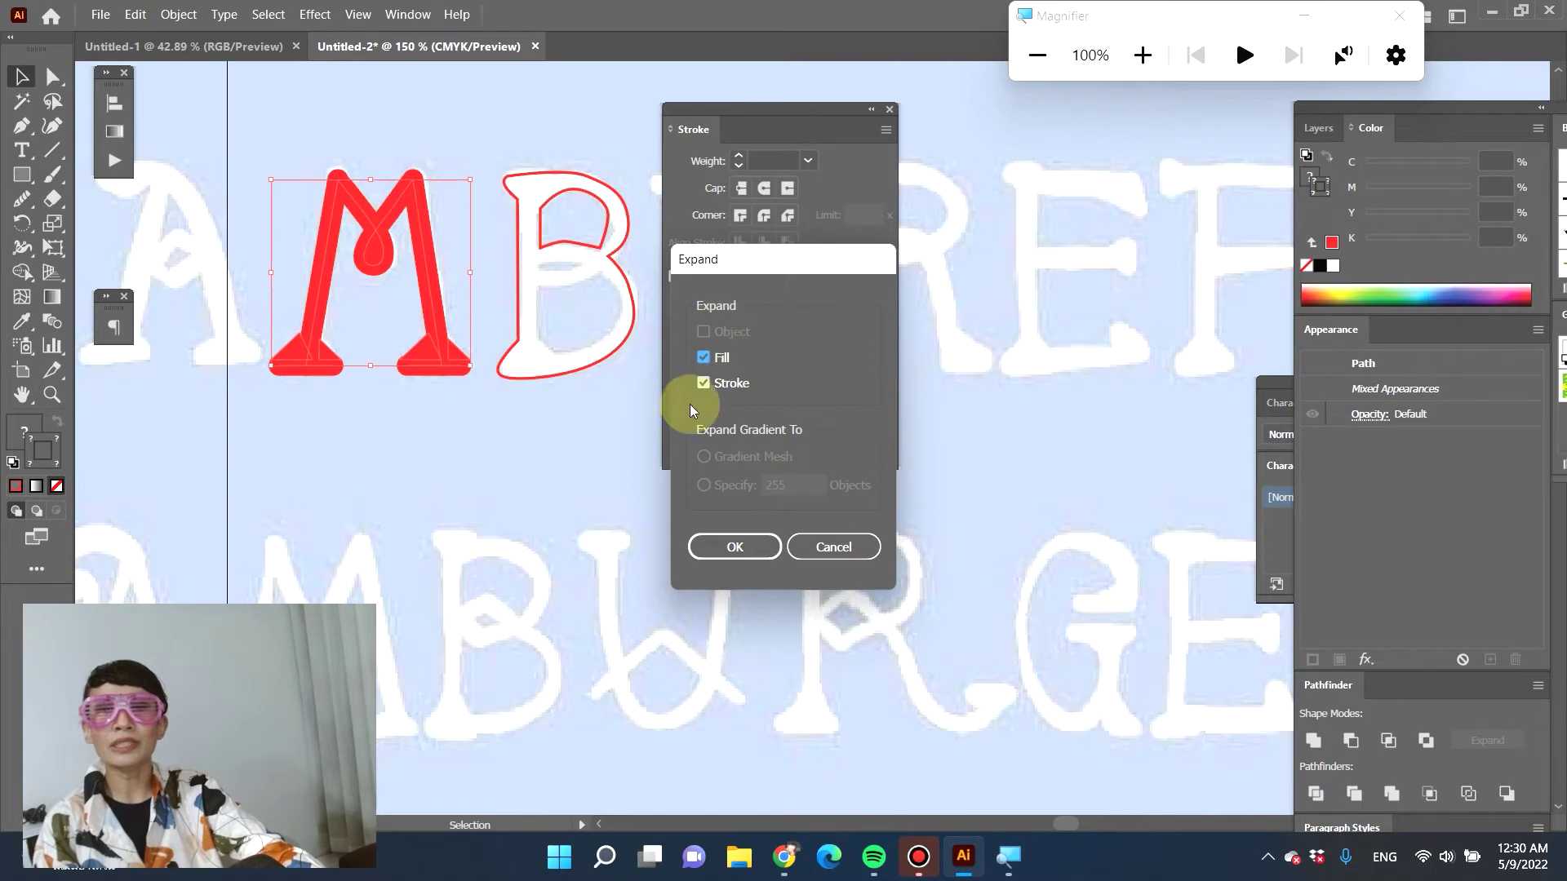
pyautogui.click(746, 551)
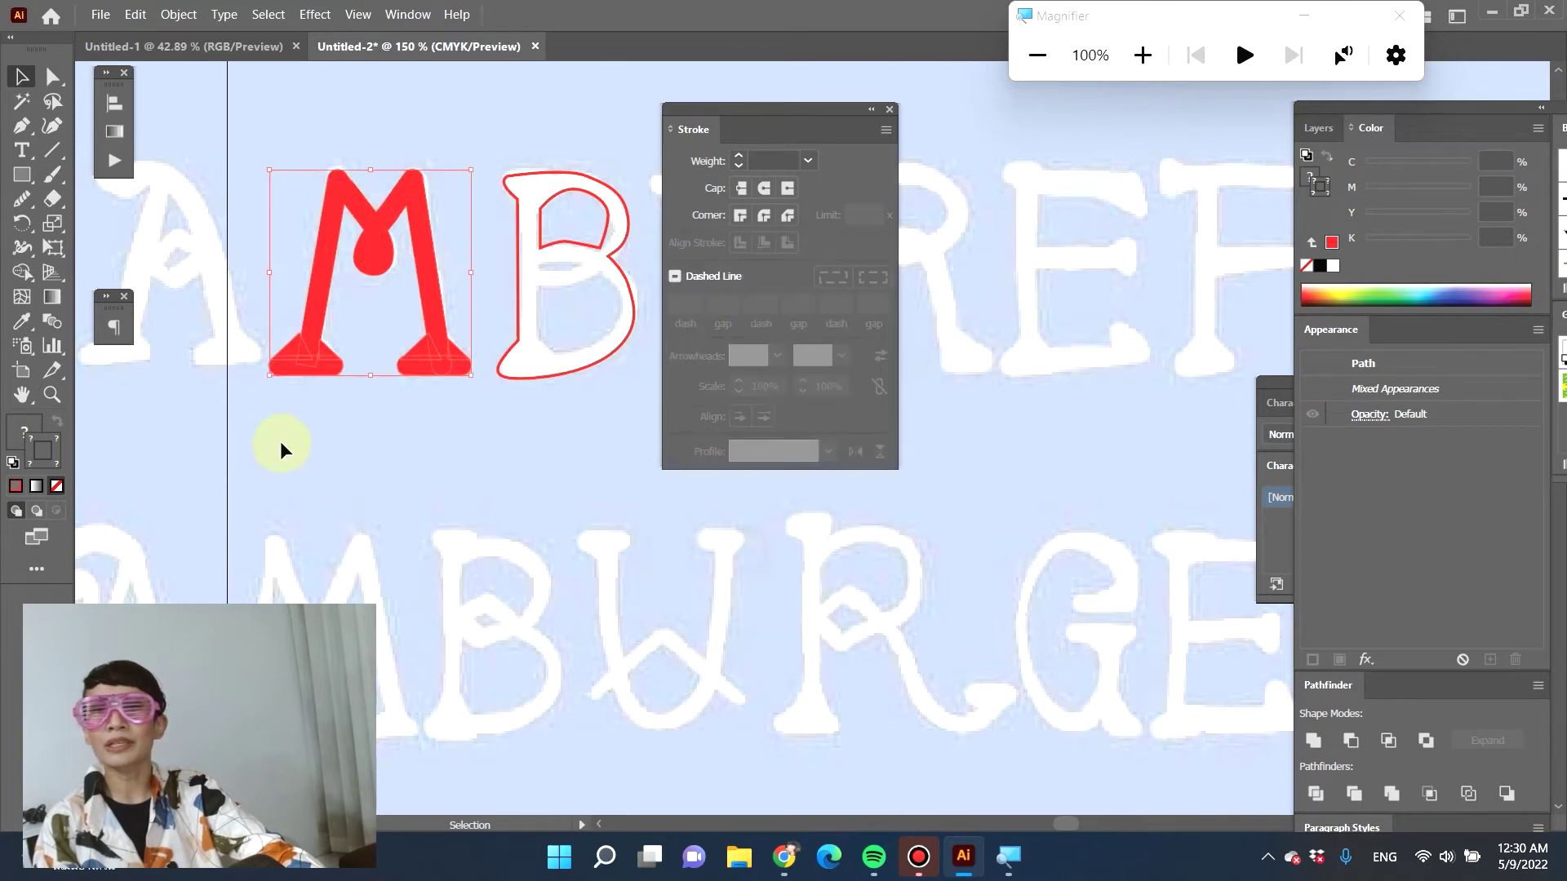
pyautogui.click(336, 463)
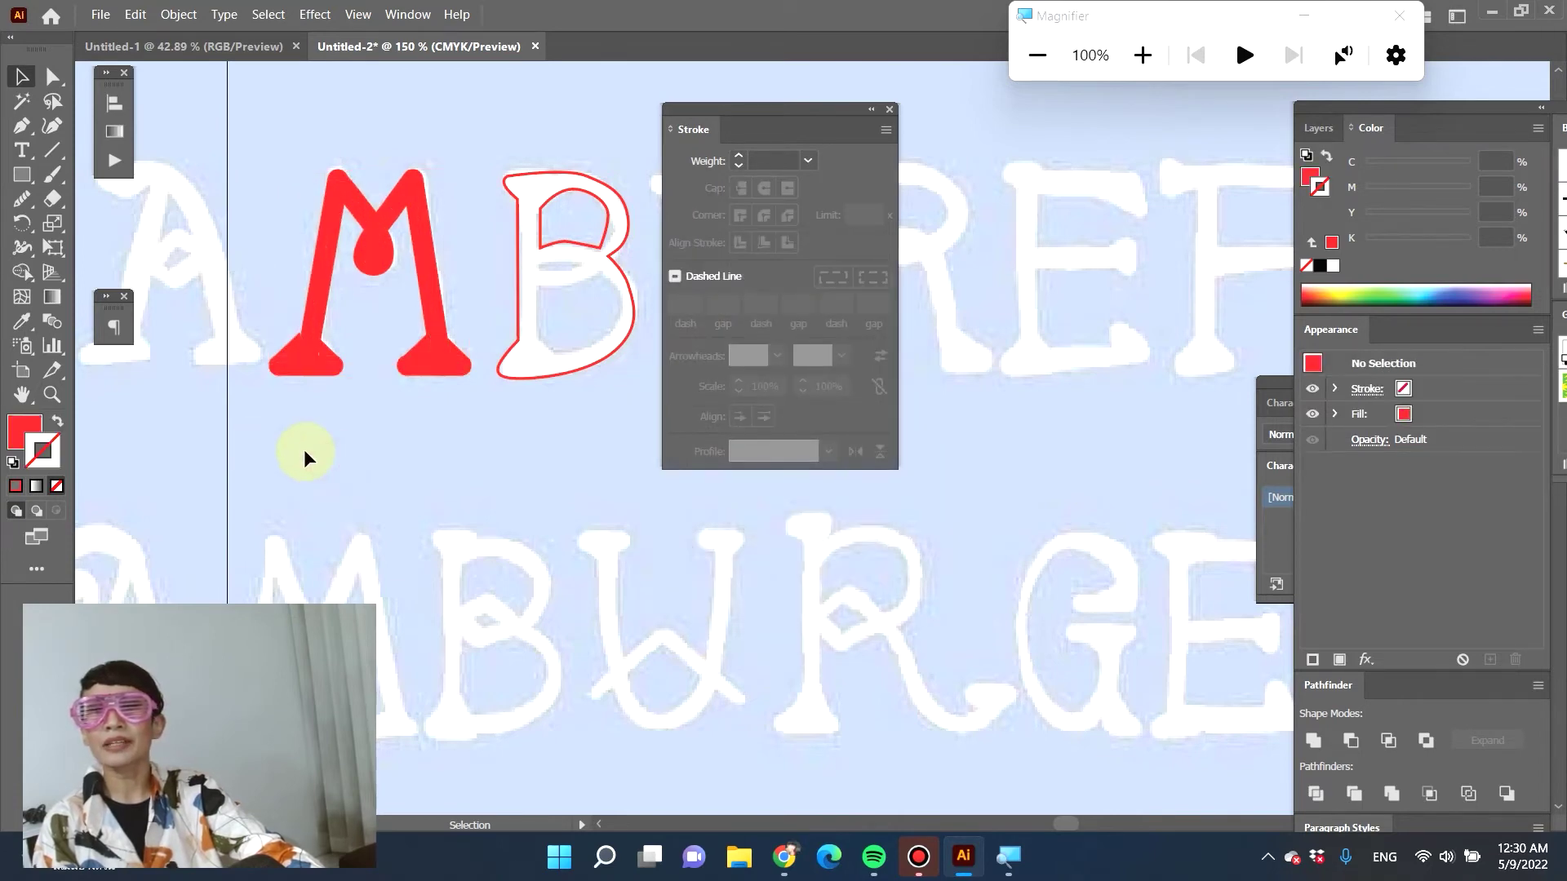
pyautogui.click(432, 360)
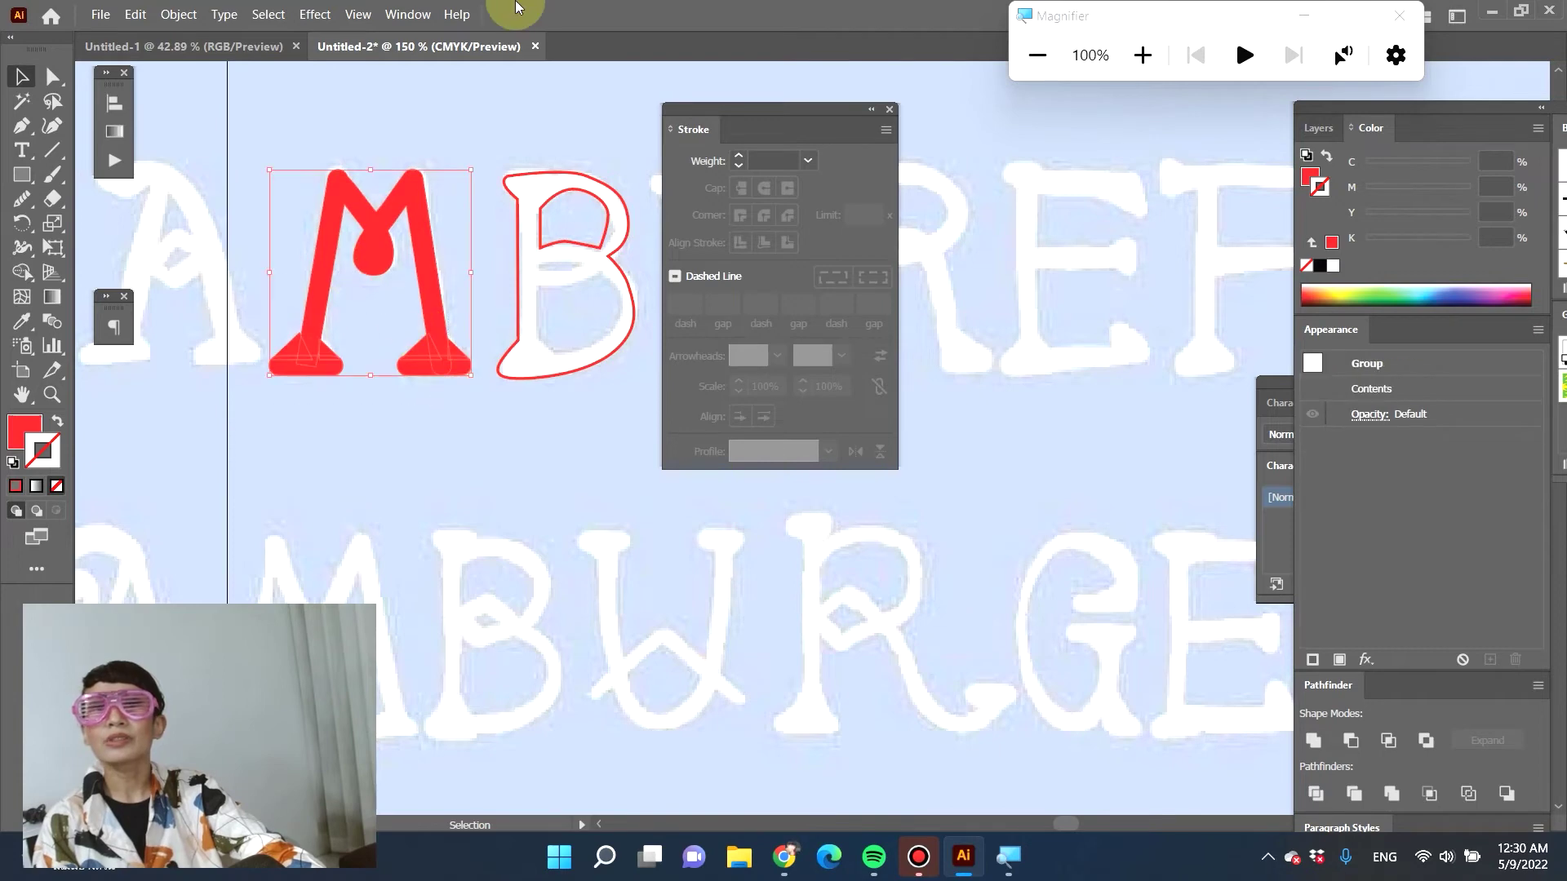
# Float the Pathfinder panel and Unite all the red M pieces into one compound shape
pyautogui.click(403, 14)
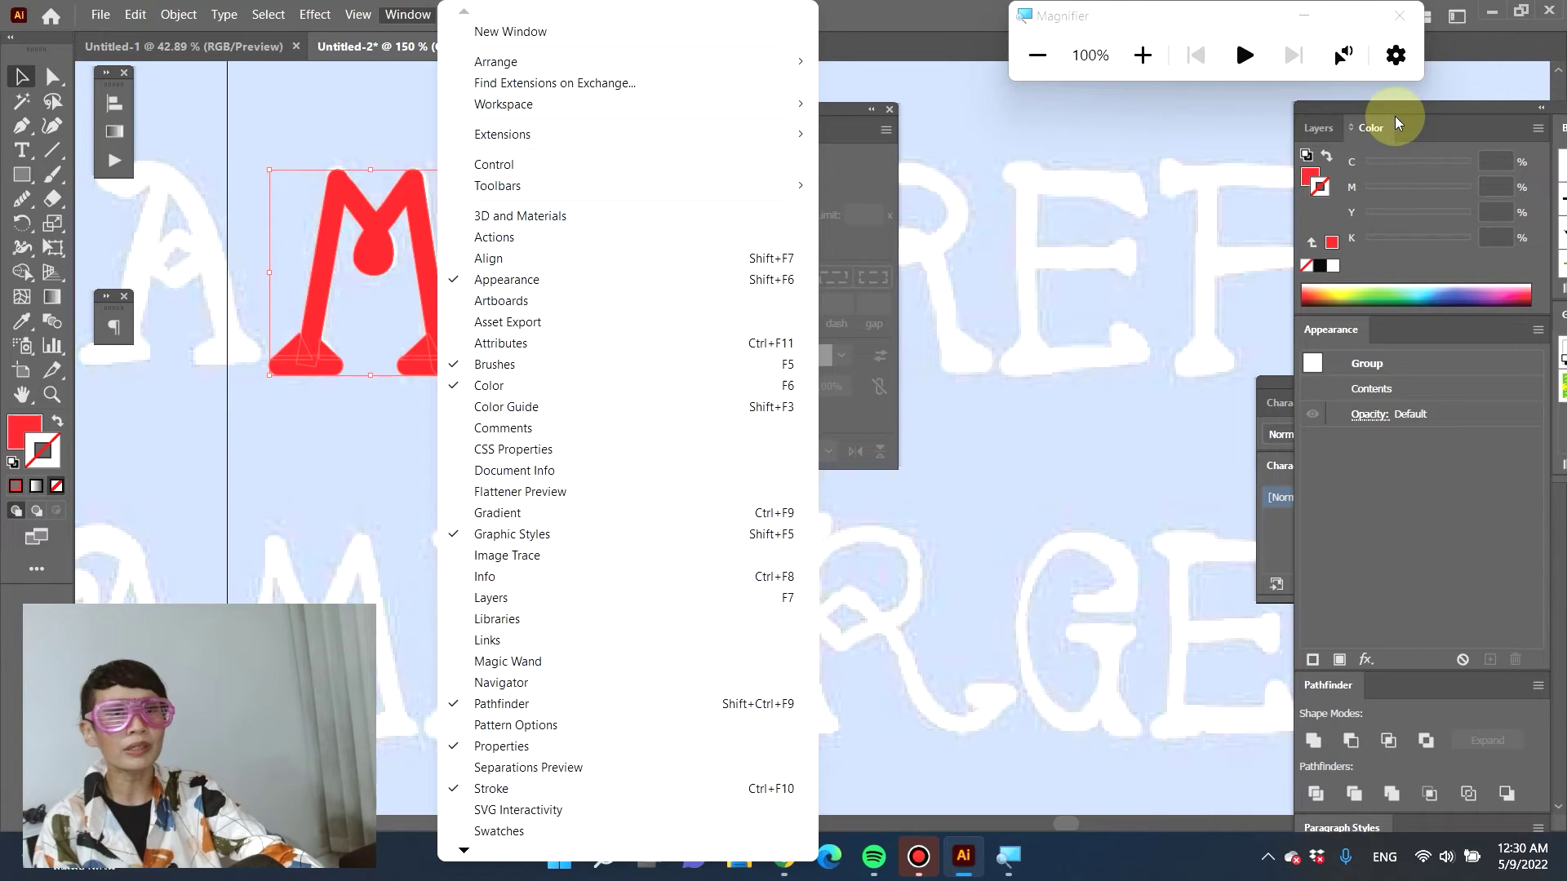
pyautogui.moveTo(1394, 116)
pyautogui.mouseDown()
pyautogui.moveTo(929, 81)
pyautogui.moveTo(851, 7)
pyautogui.moveTo(896, 10)
pyautogui.moveTo(937, 77)
pyautogui.moveTo(1084, 111)
pyautogui.moveTo(1168, 81)
pyautogui.moveTo(1002, 87)
pyautogui.moveTo(1032, 64)
pyautogui.mouseUp()
pyautogui.moveTo(968, 633)
pyautogui.mouseDown()
pyautogui.moveTo(804, 447)
pyautogui.moveTo(723, 384)
pyautogui.mouseUp()
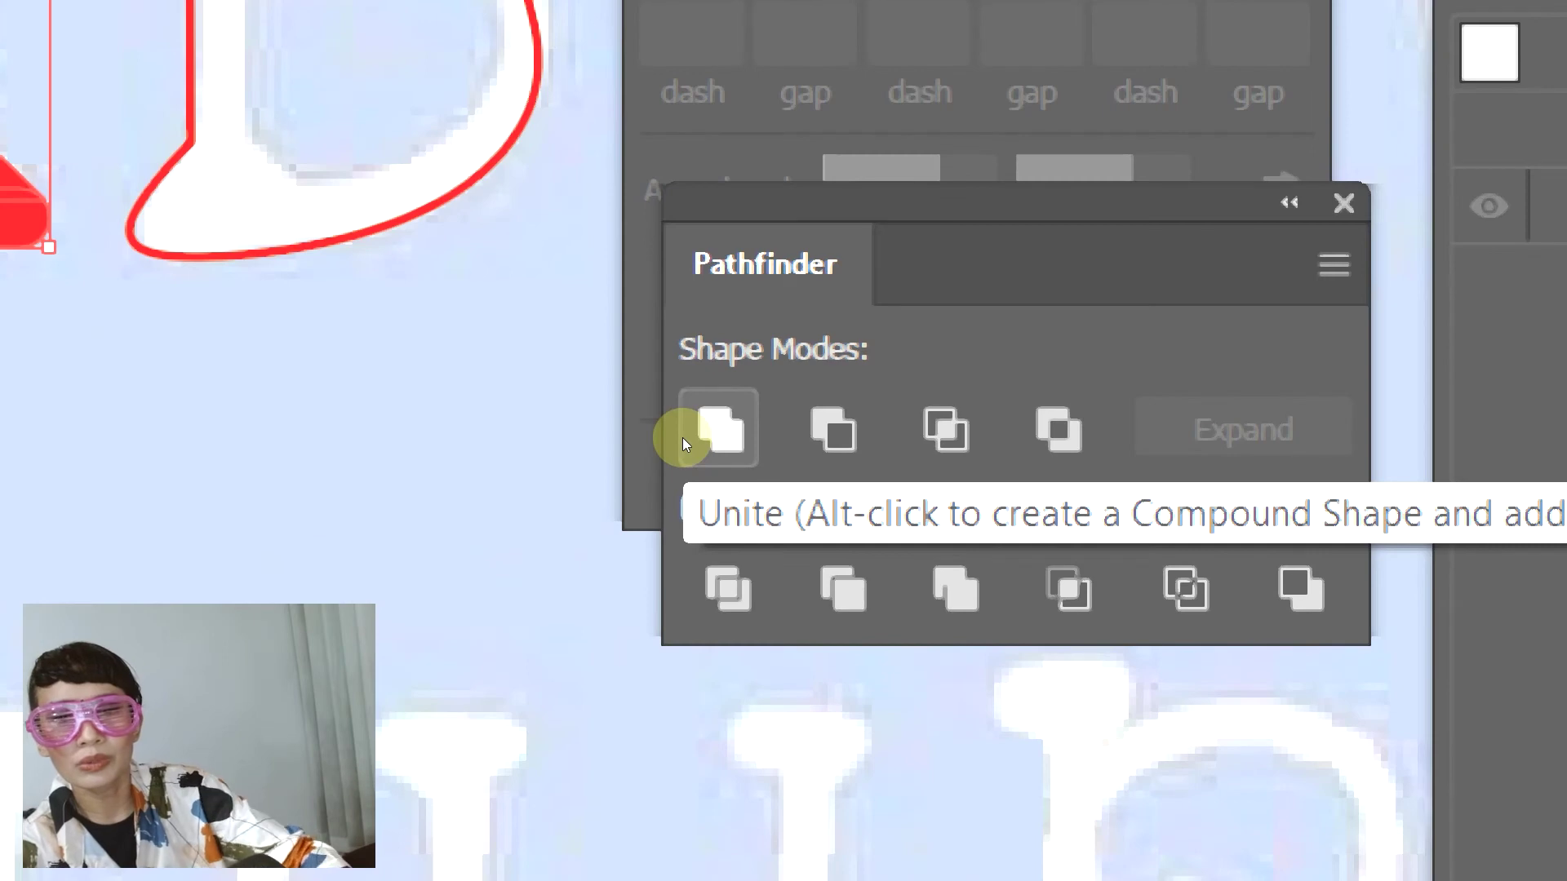
pyautogui.click(695, 437)
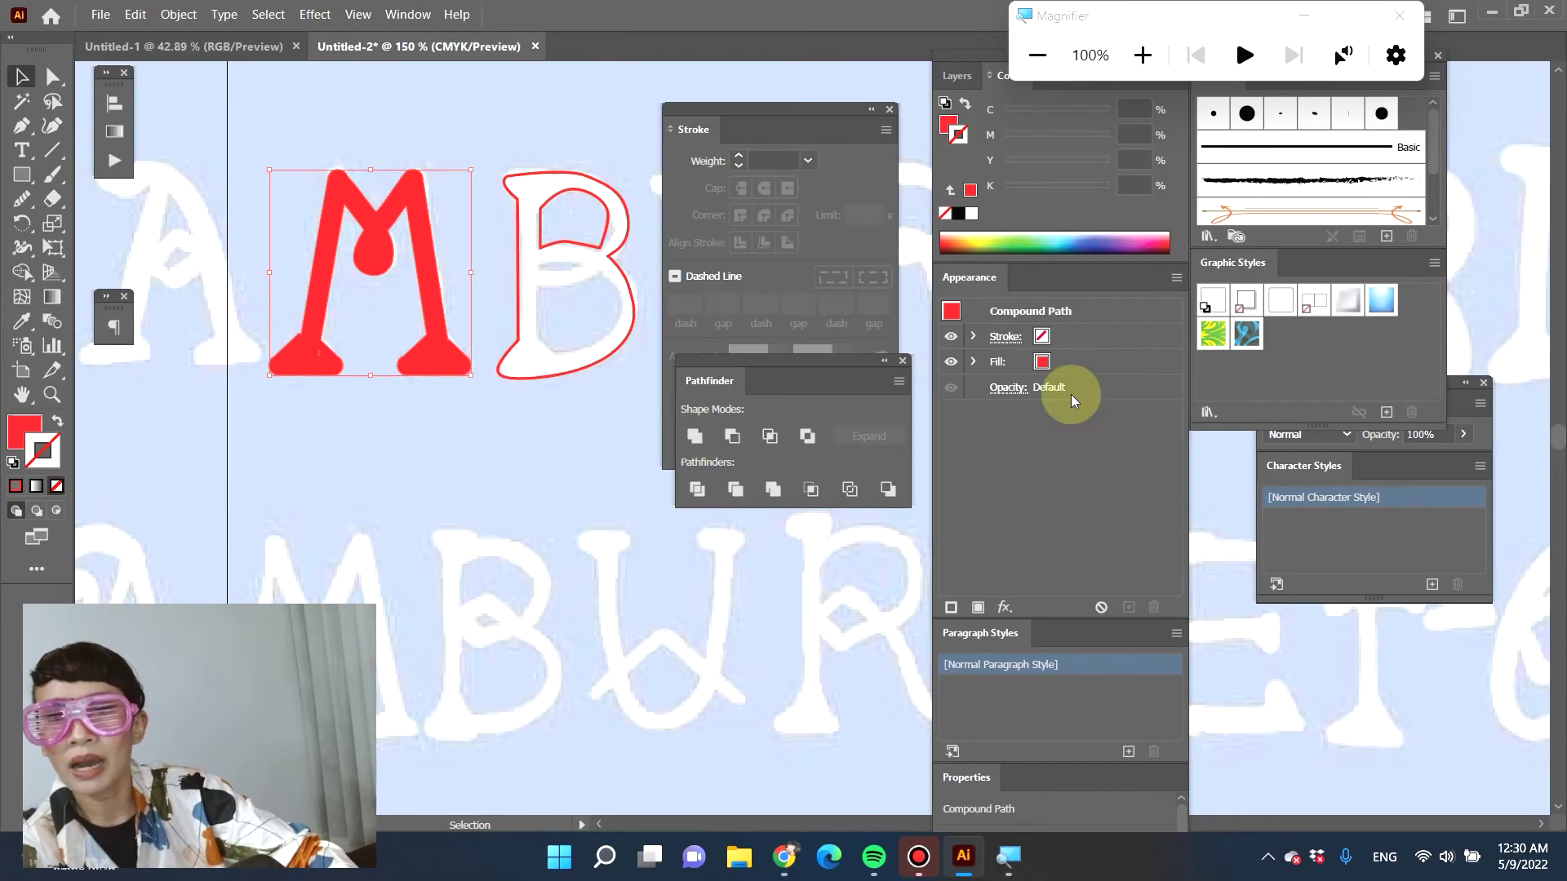
pyautogui.click(311, 355)
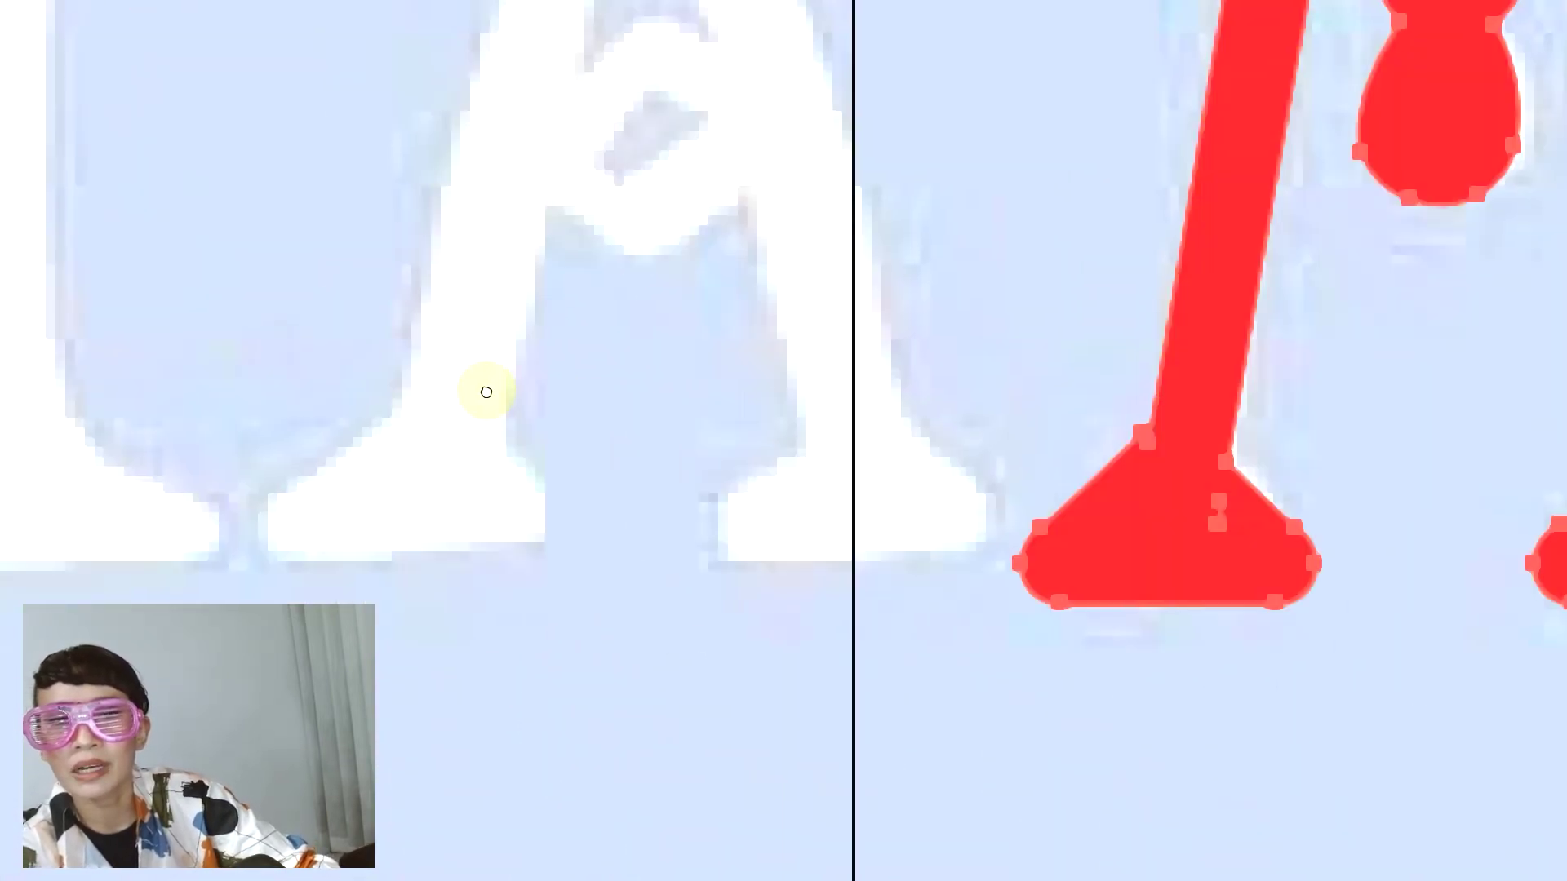
# With Direct Selection, nudge the left foot's anchor down to snap at 38 pt
pyautogui.press('v')
pyautogui.press('a')
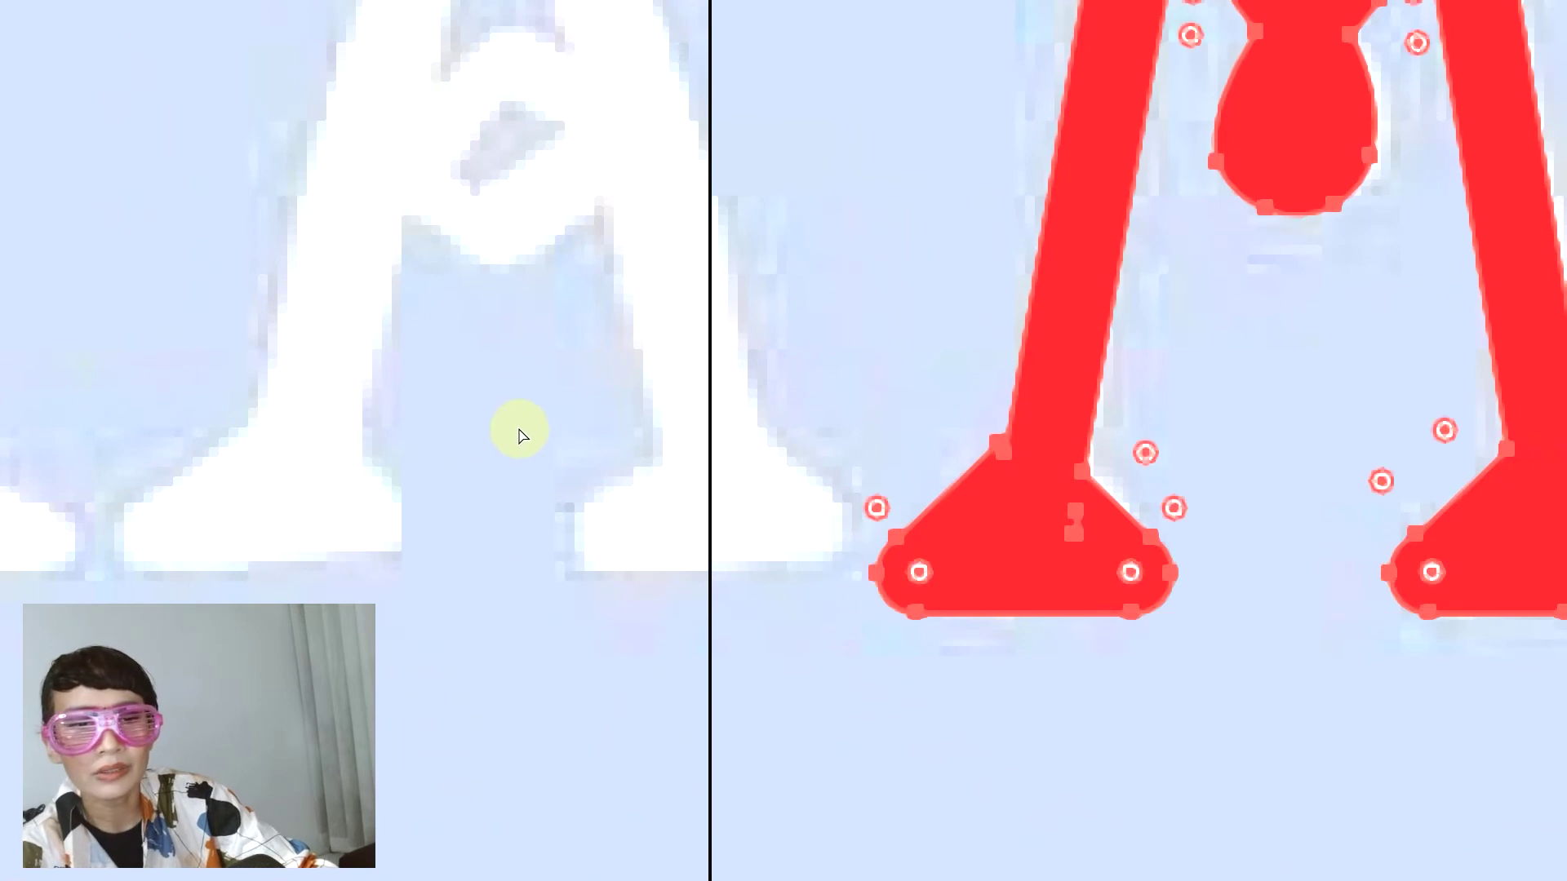
pyautogui.click(1077, 513)
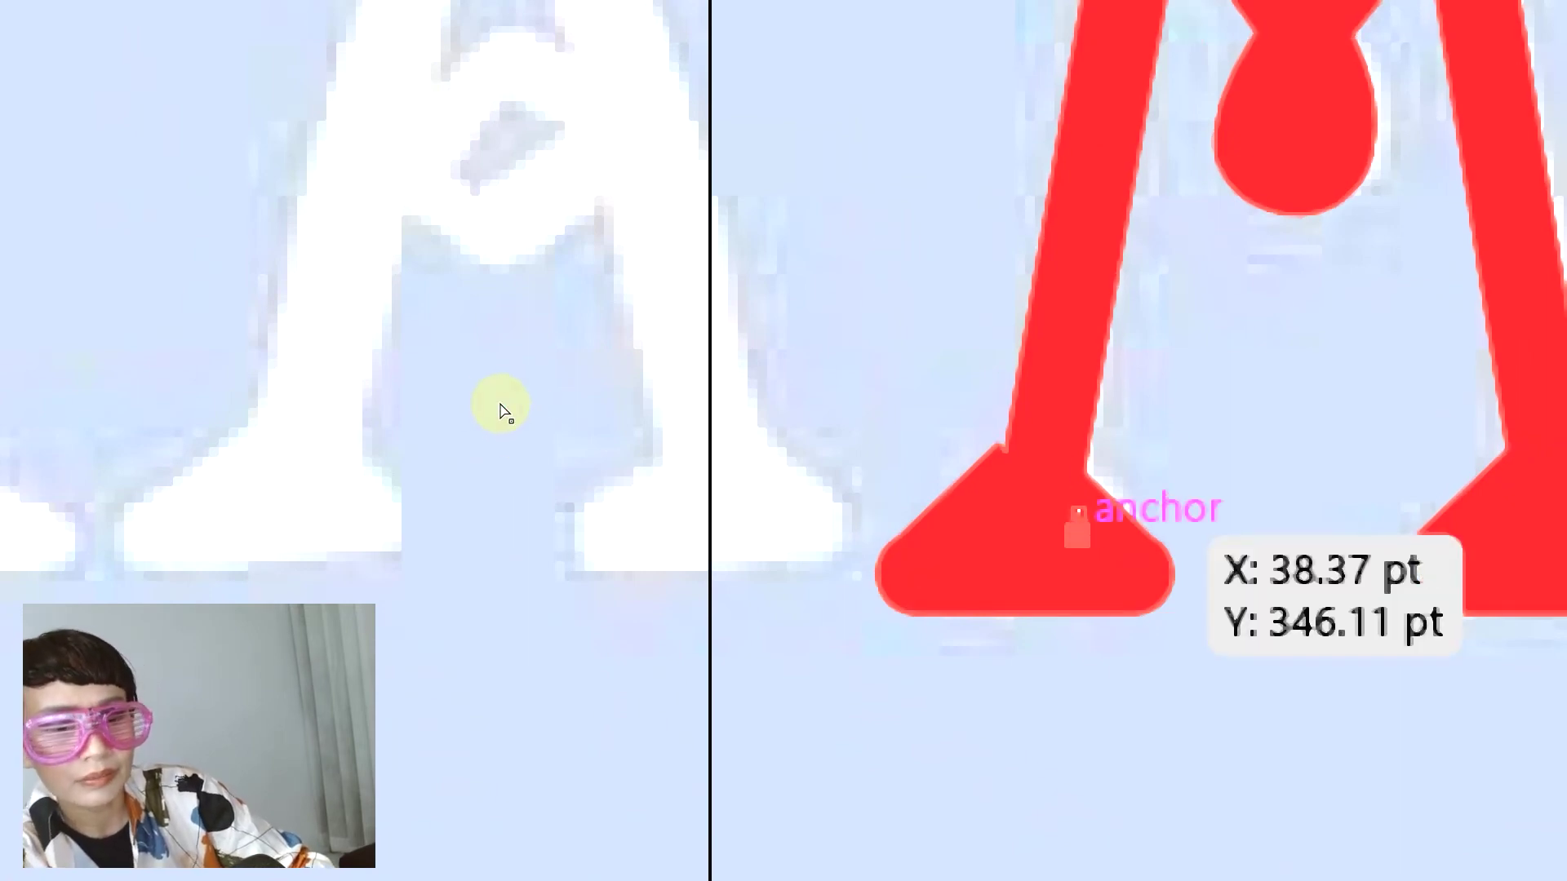
pyautogui.moveTo(1077, 513); pyautogui.dragTo(1073, 529)
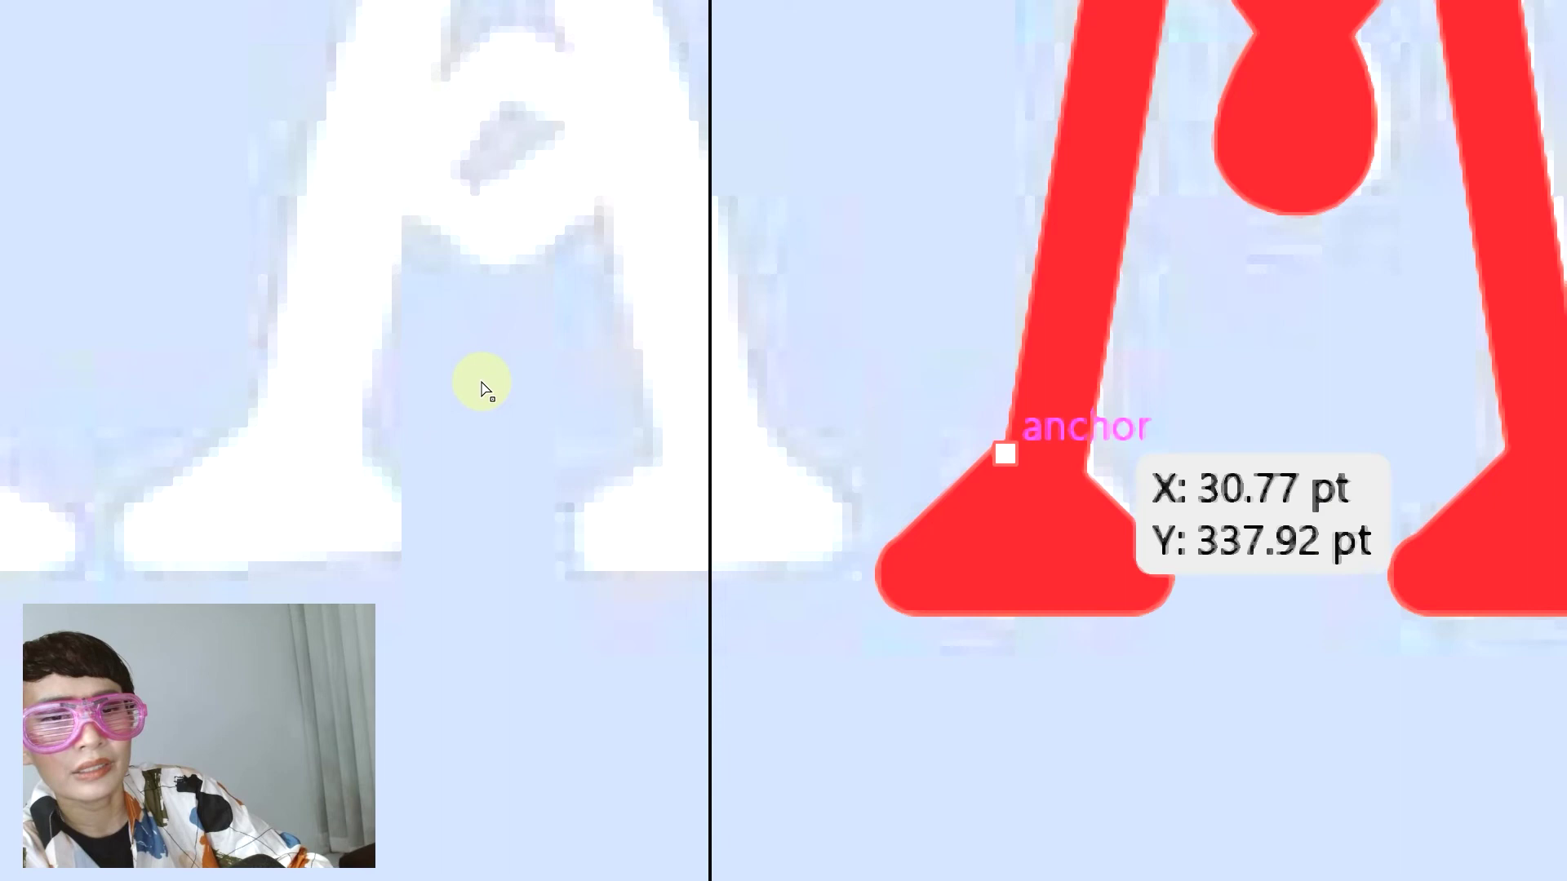
# Move the right foot's anchor to curve its inner edge smoothly into the leg
pyautogui.click(484, 387)
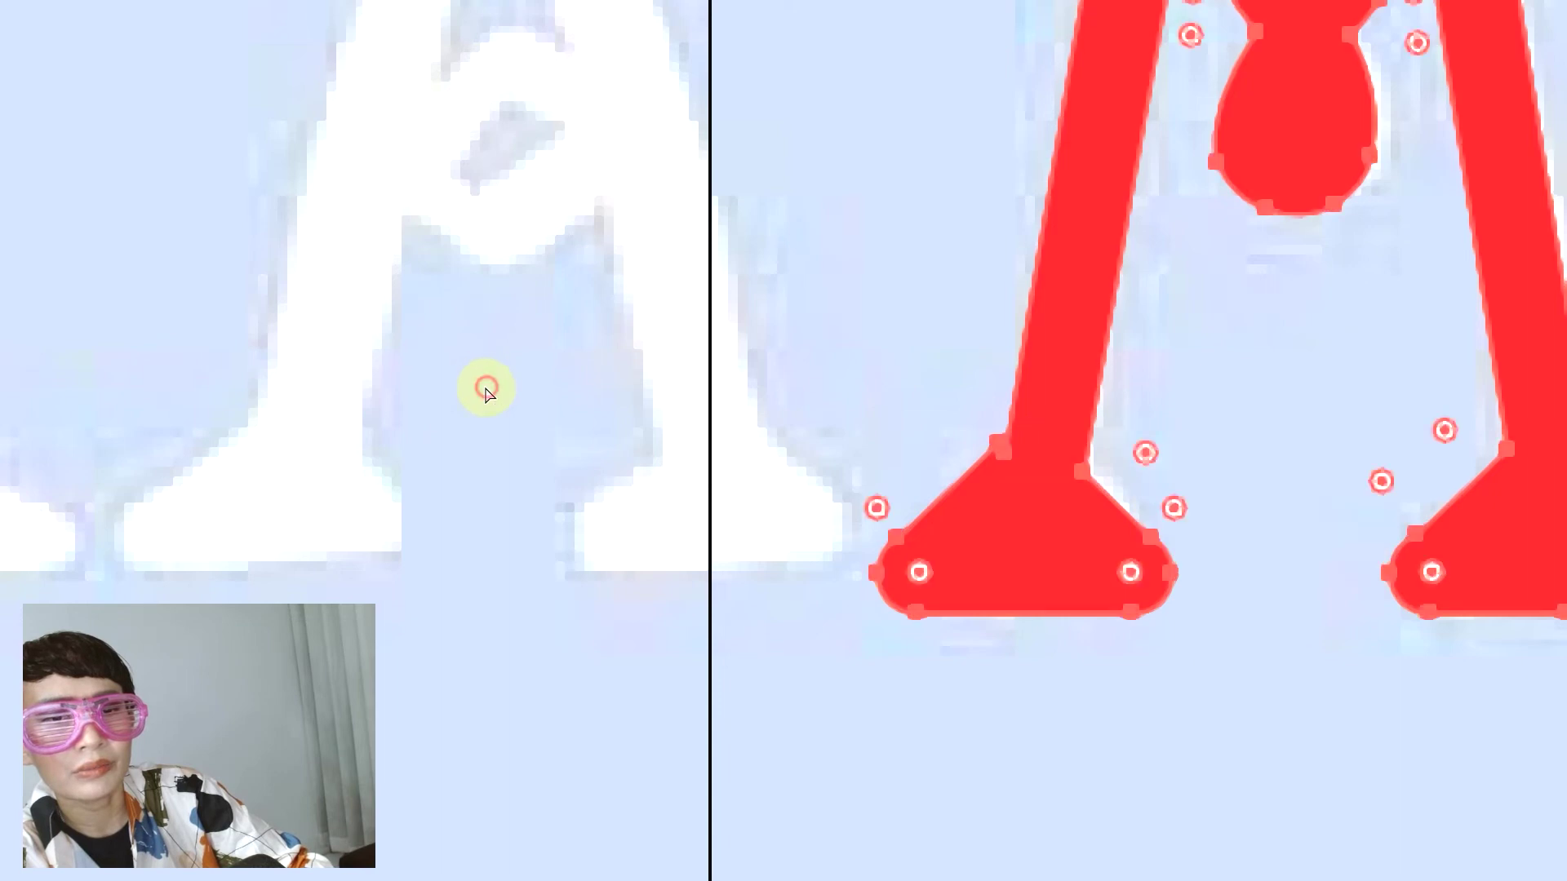
pyautogui.click(537, 438)
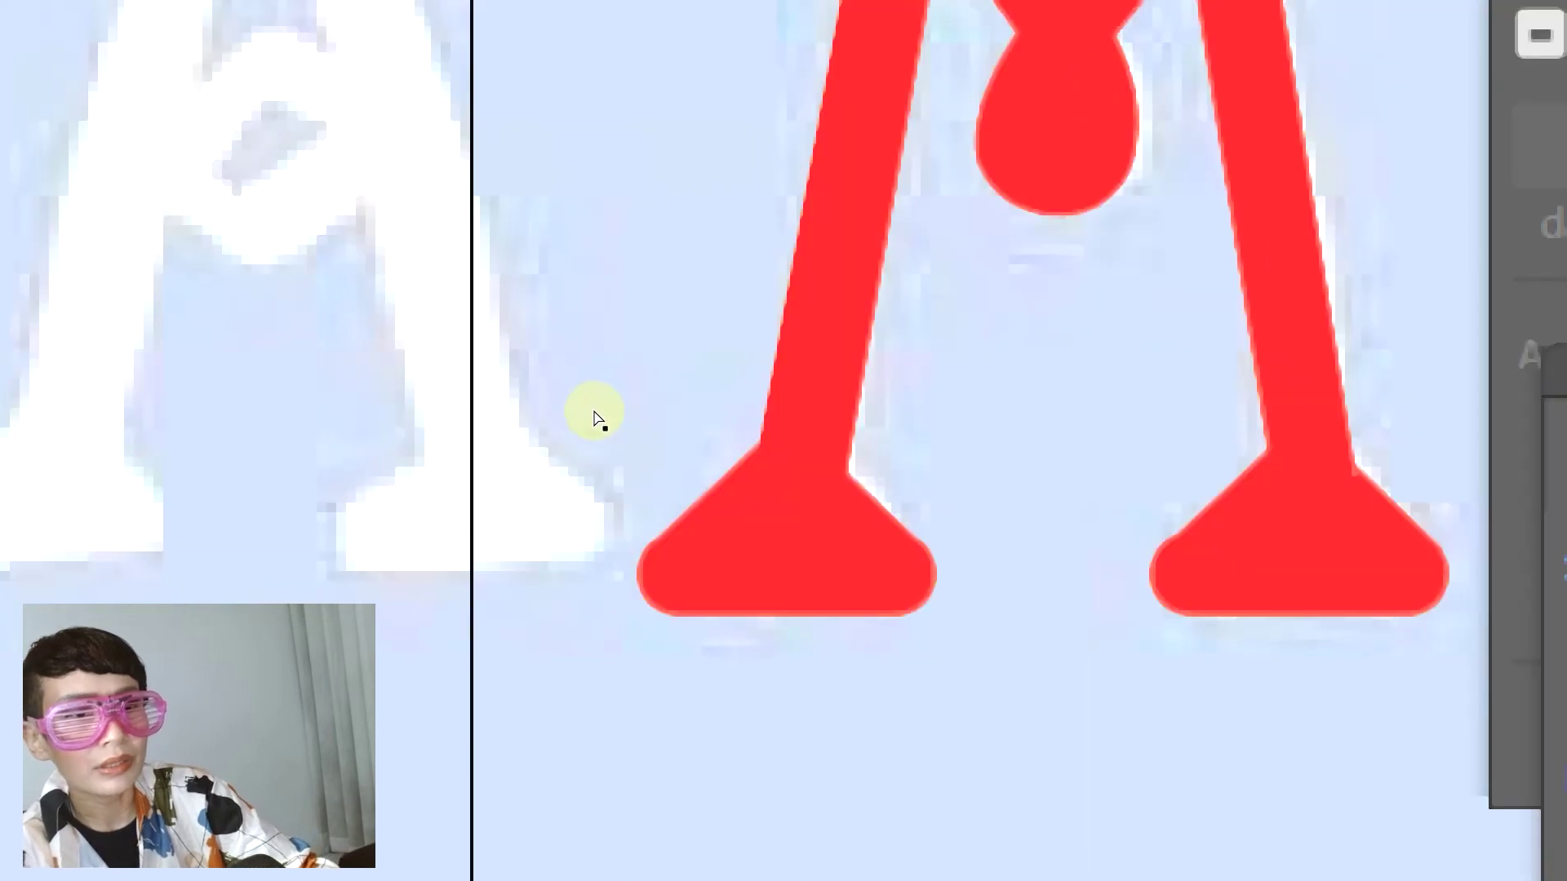
pyautogui.hotkey('ctrl', 'z')
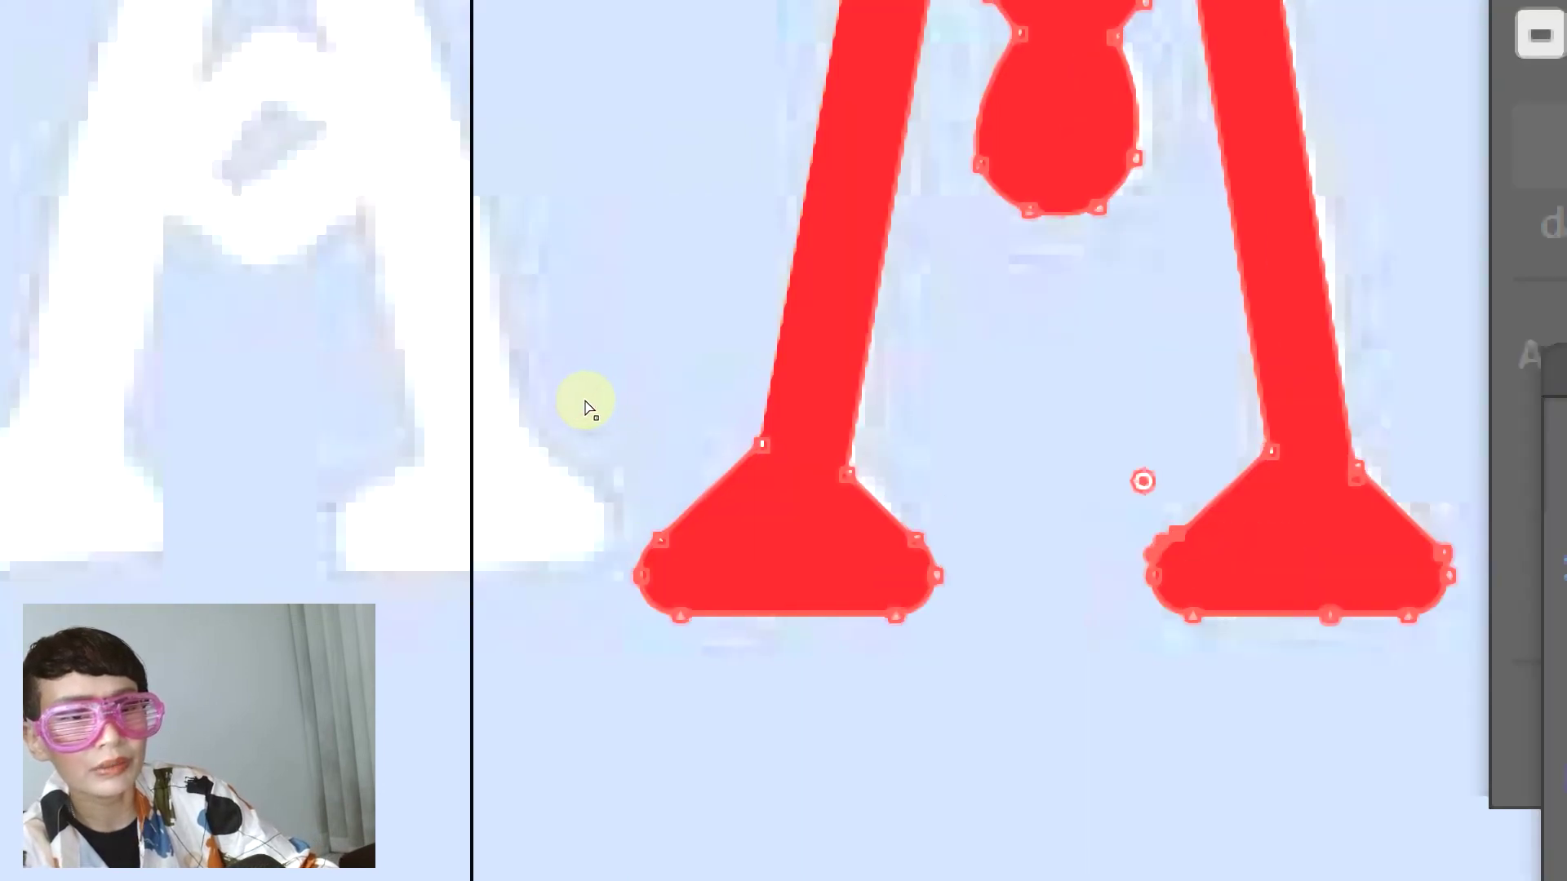
pyautogui.moveTo(588, 406); pyautogui.dragTo(595, 393)
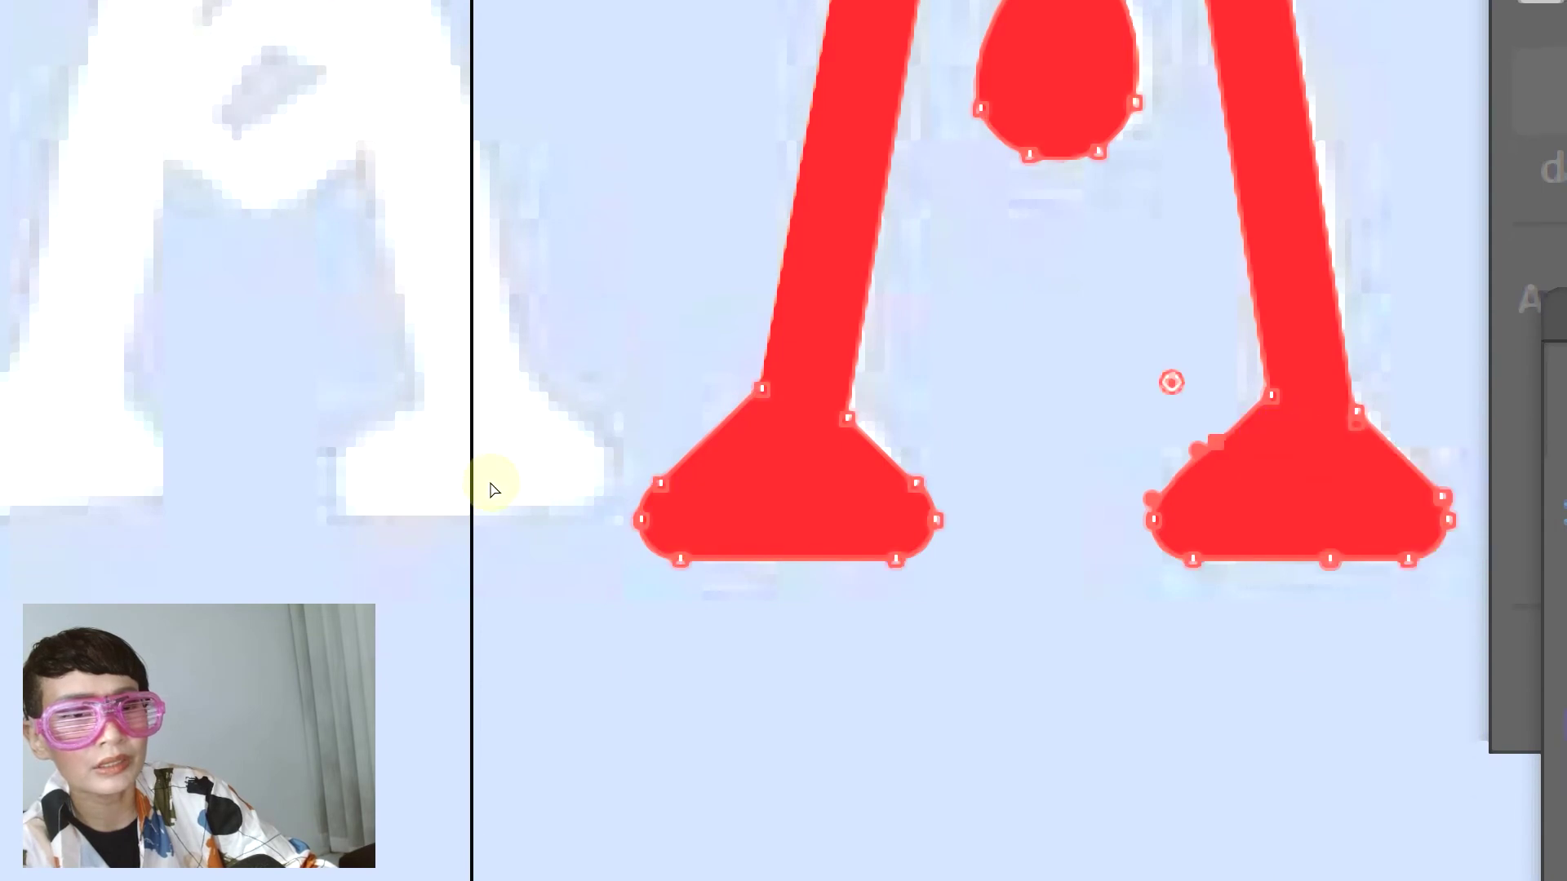
pyautogui.click(584, 510)
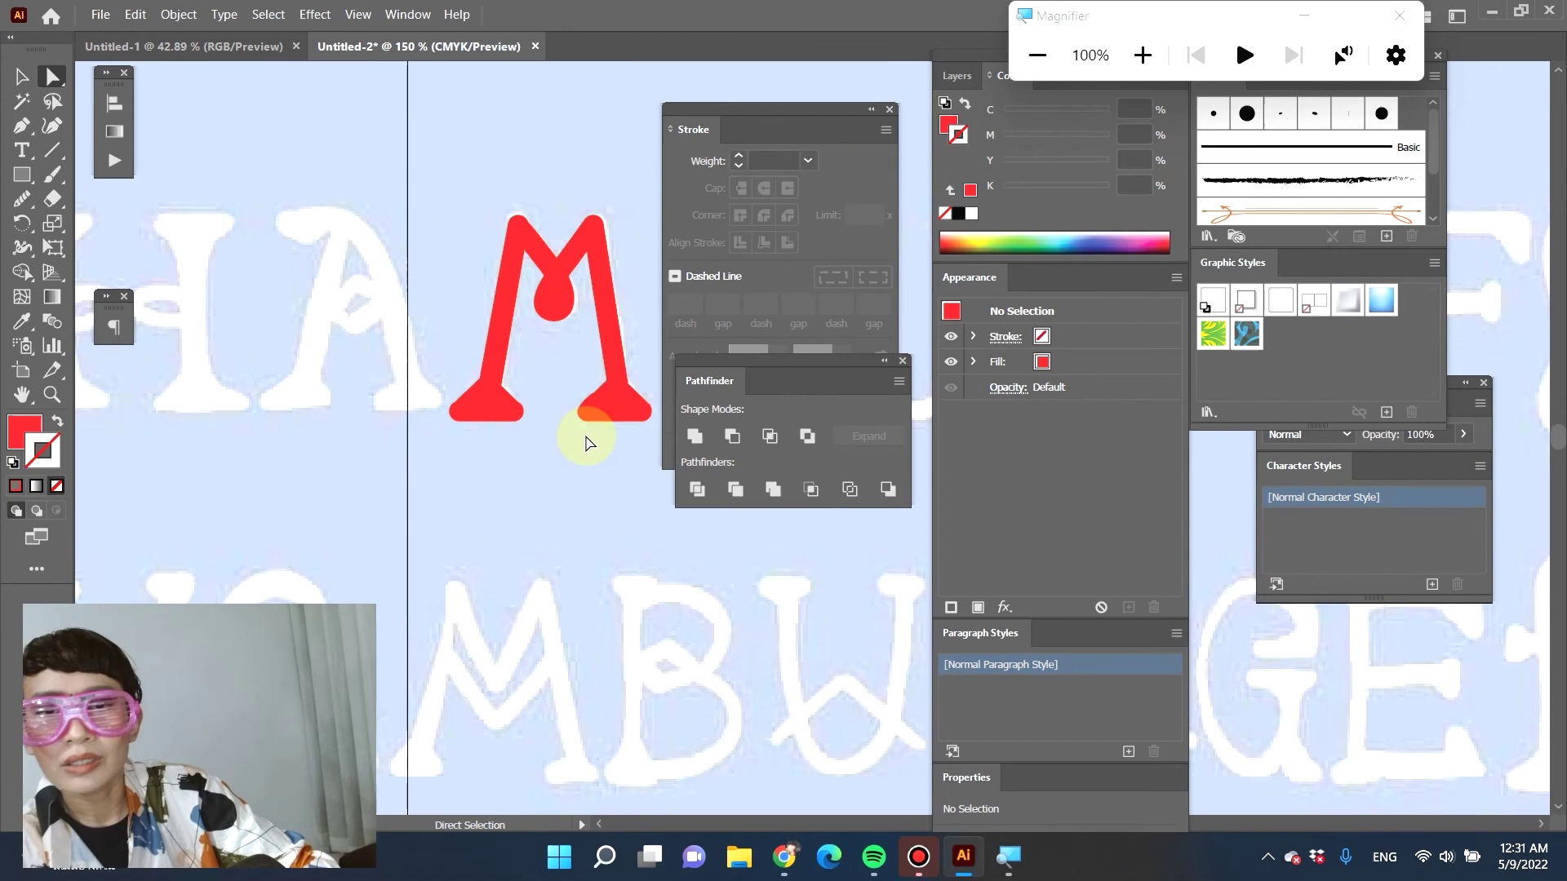
# Select the M and start a curved Pen path on top of its round bulb
pyautogui.click(620, 408)
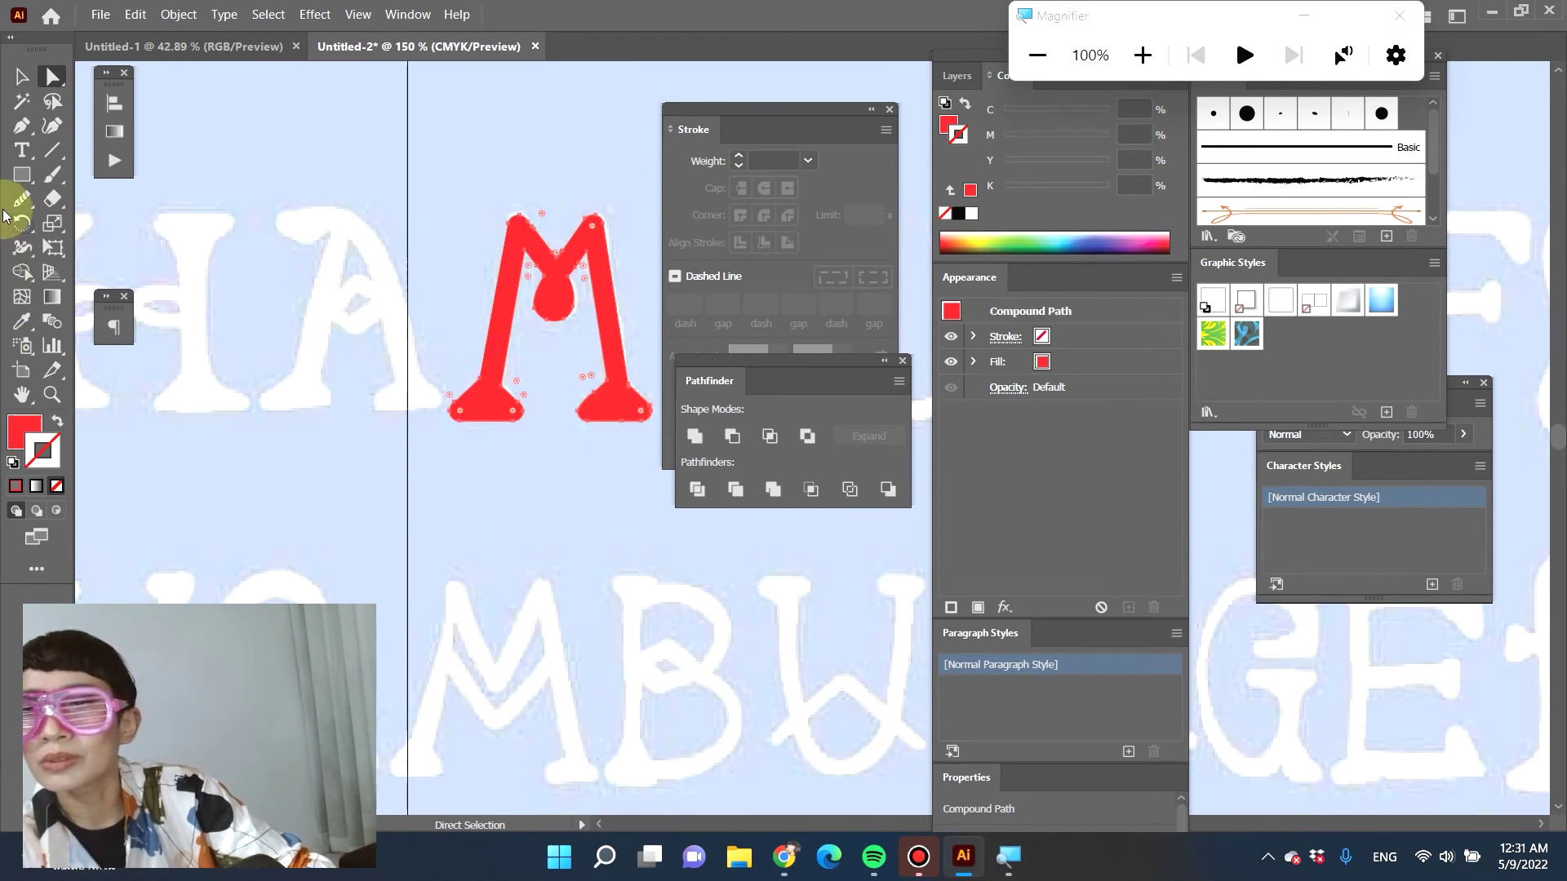
pyautogui.click(20, 204)
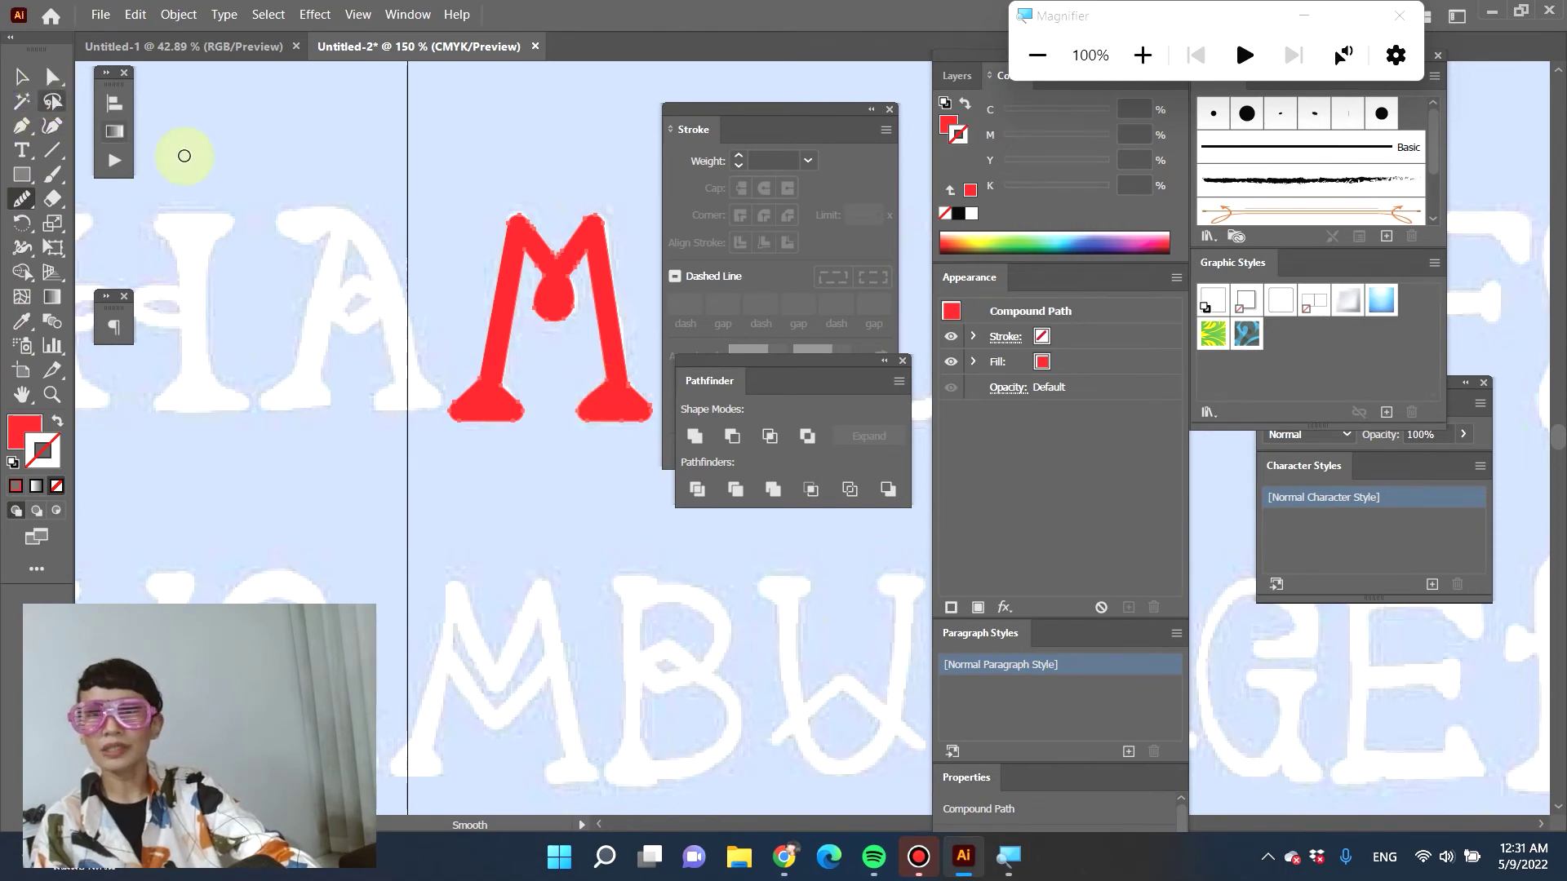
pyautogui.click(20, 125)
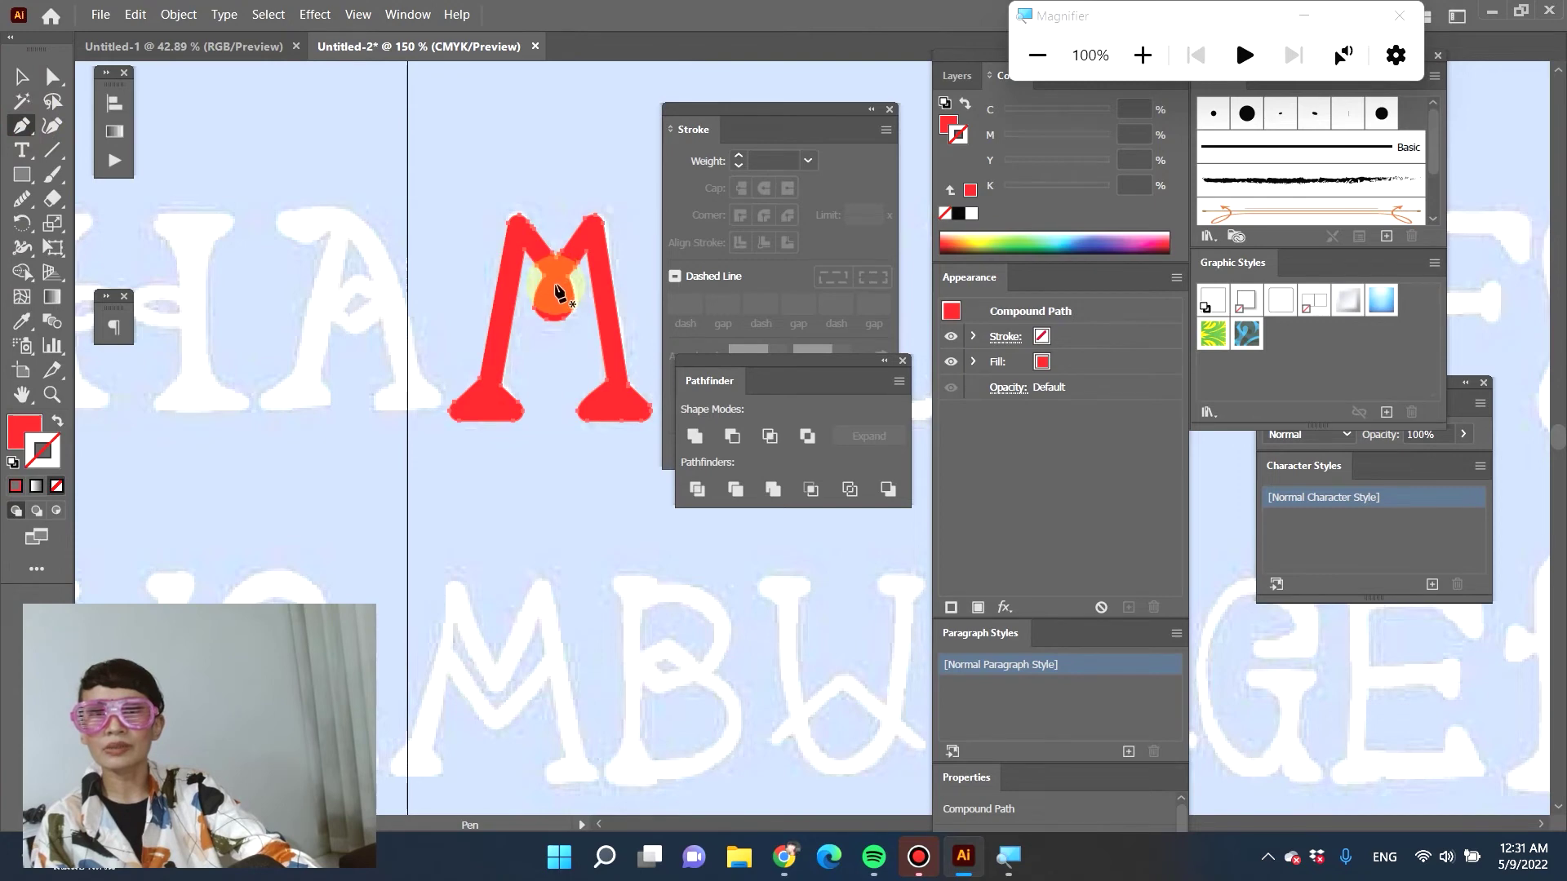
pyautogui.moveTo(558, 293)
pyautogui.mouseDown()
pyautogui.moveTo(556, 317)
pyautogui.moveTo(558, 282)
pyautogui.mouseUp()
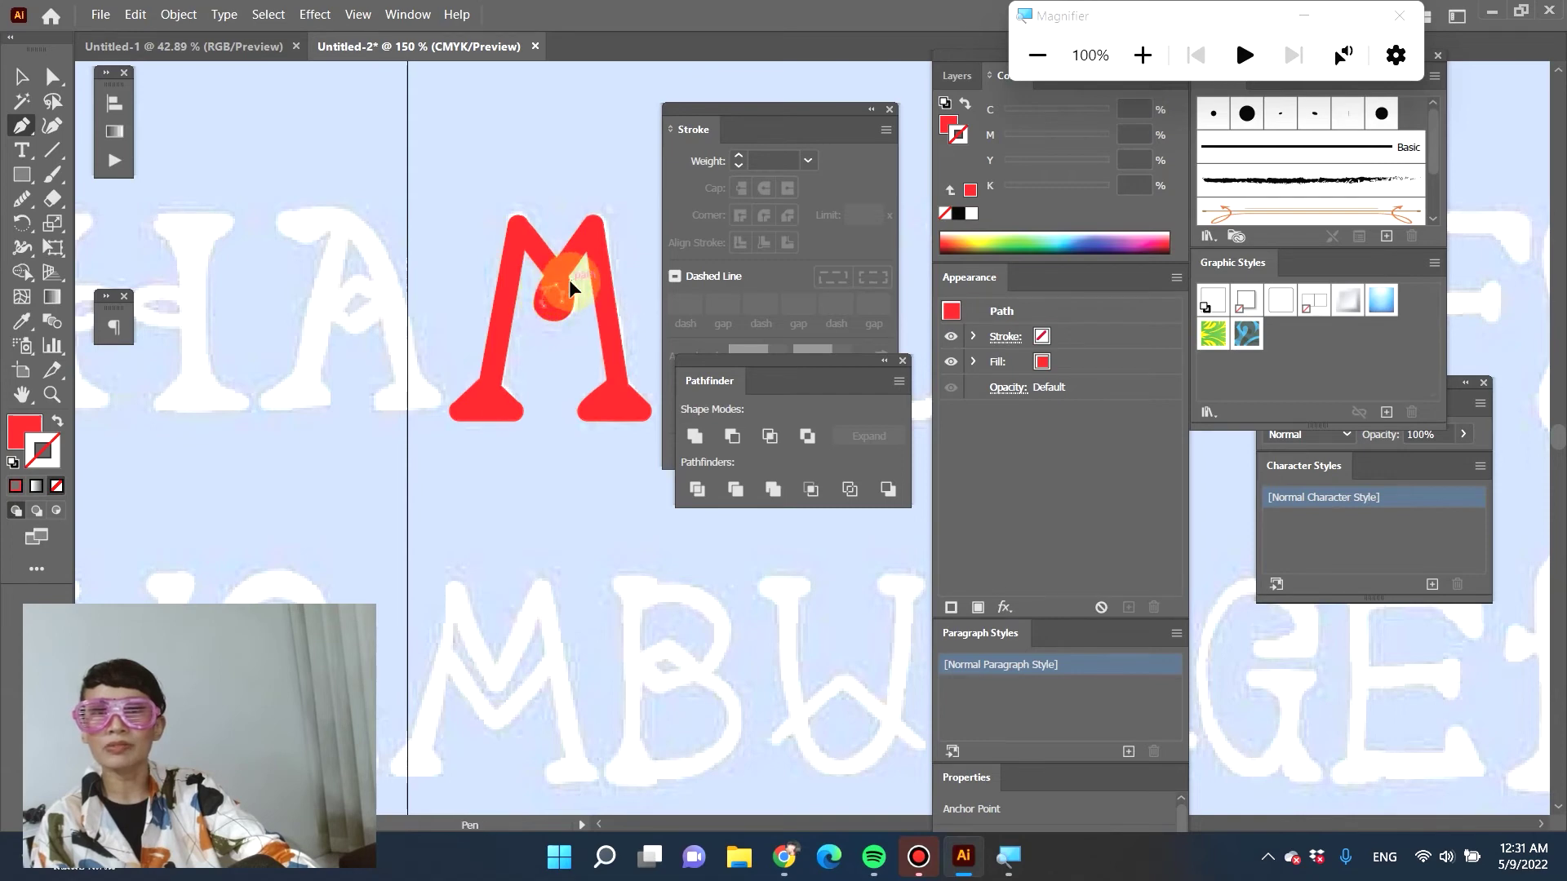
# Close the teardrop path and reposition its anchor so it fits inside the bulb
pyautogui.keyDown('ctrl'); pyautogui.click(569, 266); pyautogui.keyUp('ctrl')
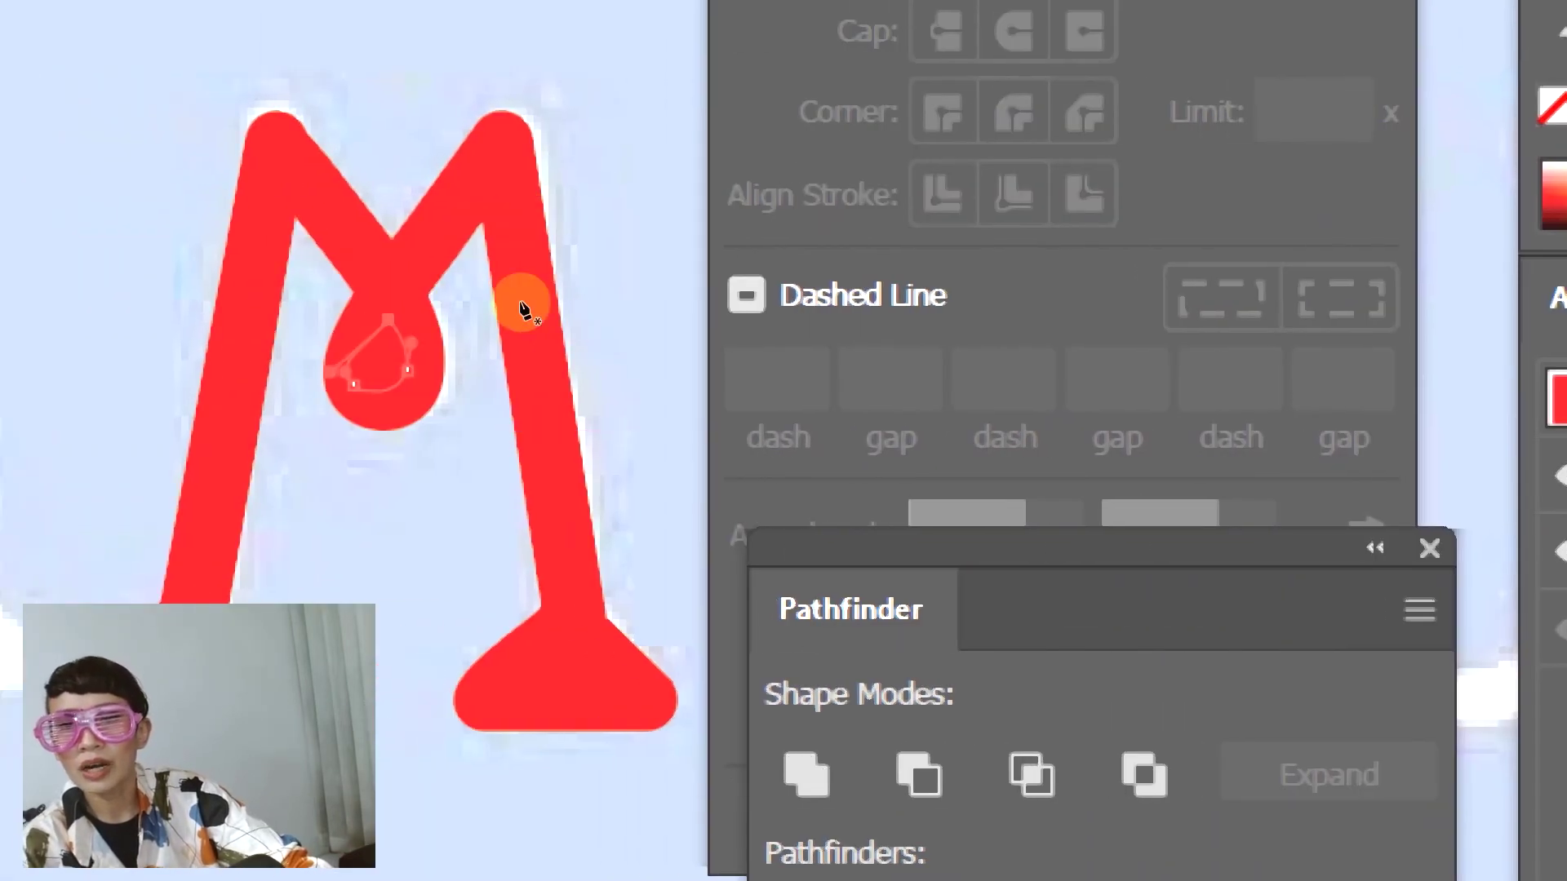
pyautogui.press('a')
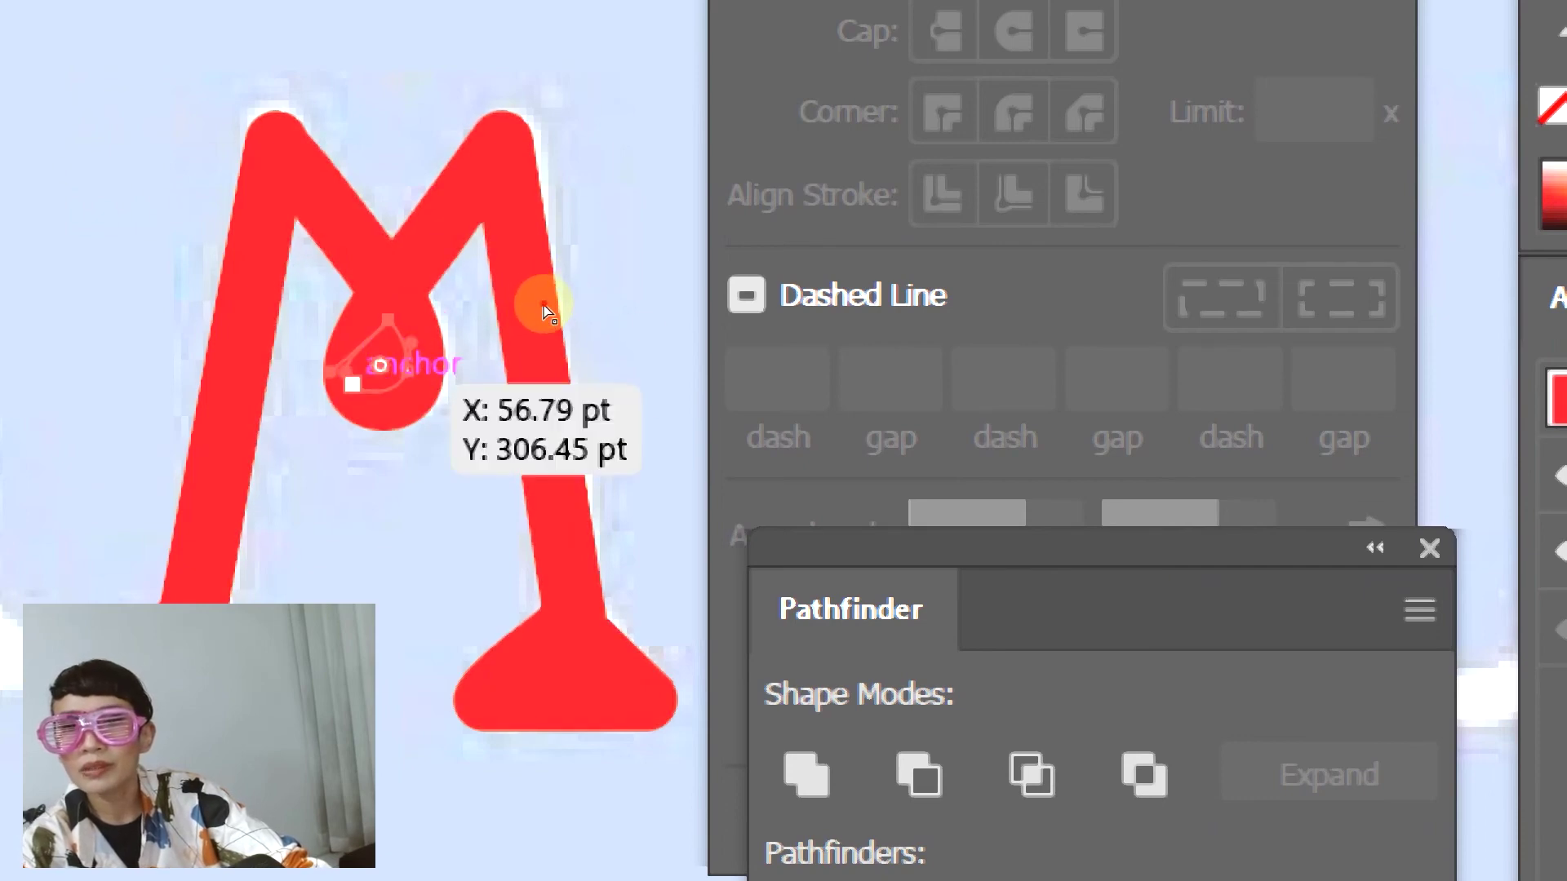
pyautogui.moveTo(545, 310)
pyautogui.mouseDown()
pyautogui.moveTo(542, 289)
pyautogui.moveTo(588, 339)
pyautogui.moveTo(517, 301)
pyautogui.moveTo(543, 317)
pyautogui.moveTo(558, 288)
pyautogui.moveTo(525, 280)
pyautogui.moveTo(542, 296)
pyautogui.moveTo(531, 308)
pyautogui.moveTo(546, 288)
pyautogui.moveTo(535, 297)
pyautogui.moveTo(571, 344)
pyautogui.mouseUp()
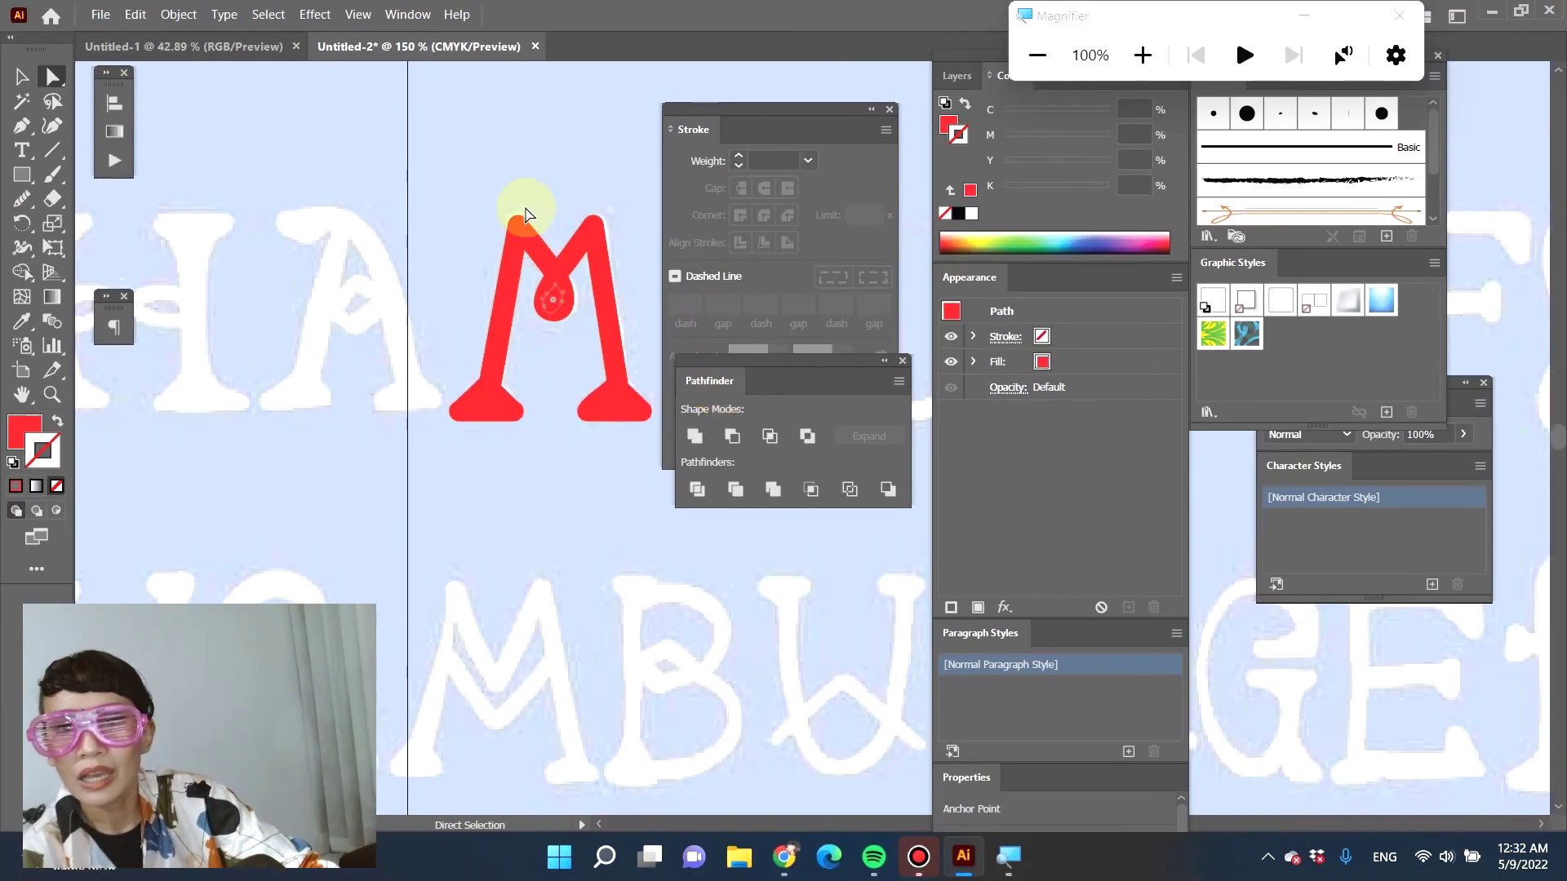
# Select the M and teardrop together and apply Minus Front to cut the counter
pyautogui.press('v')
pyautogui.moveTo(501, 252); pyautogui.dragTo(550, 332)
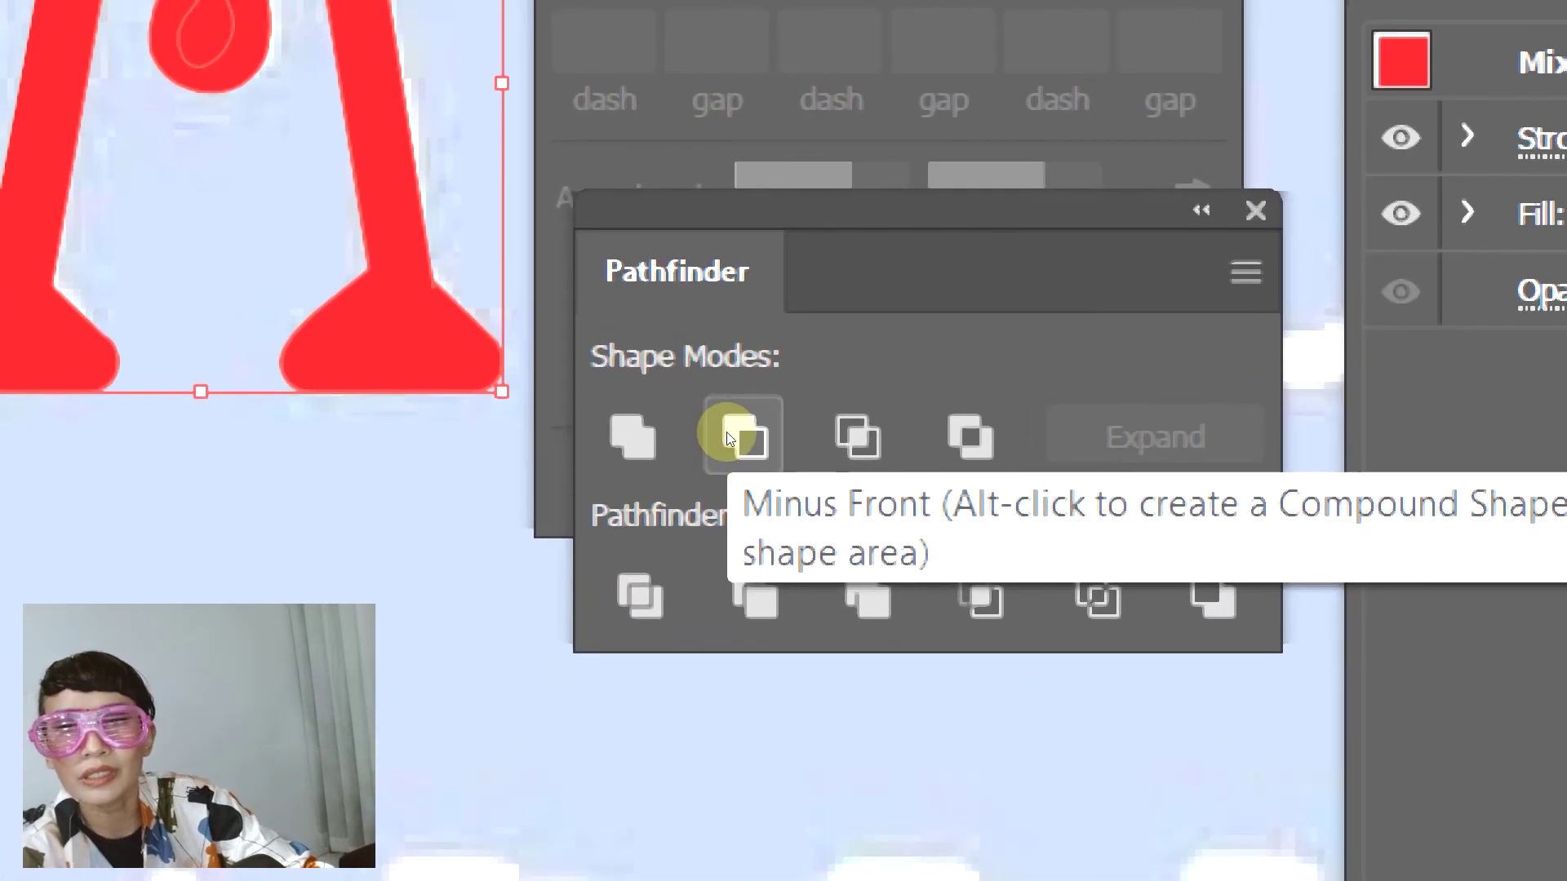
pyautogui.click(729, 438)
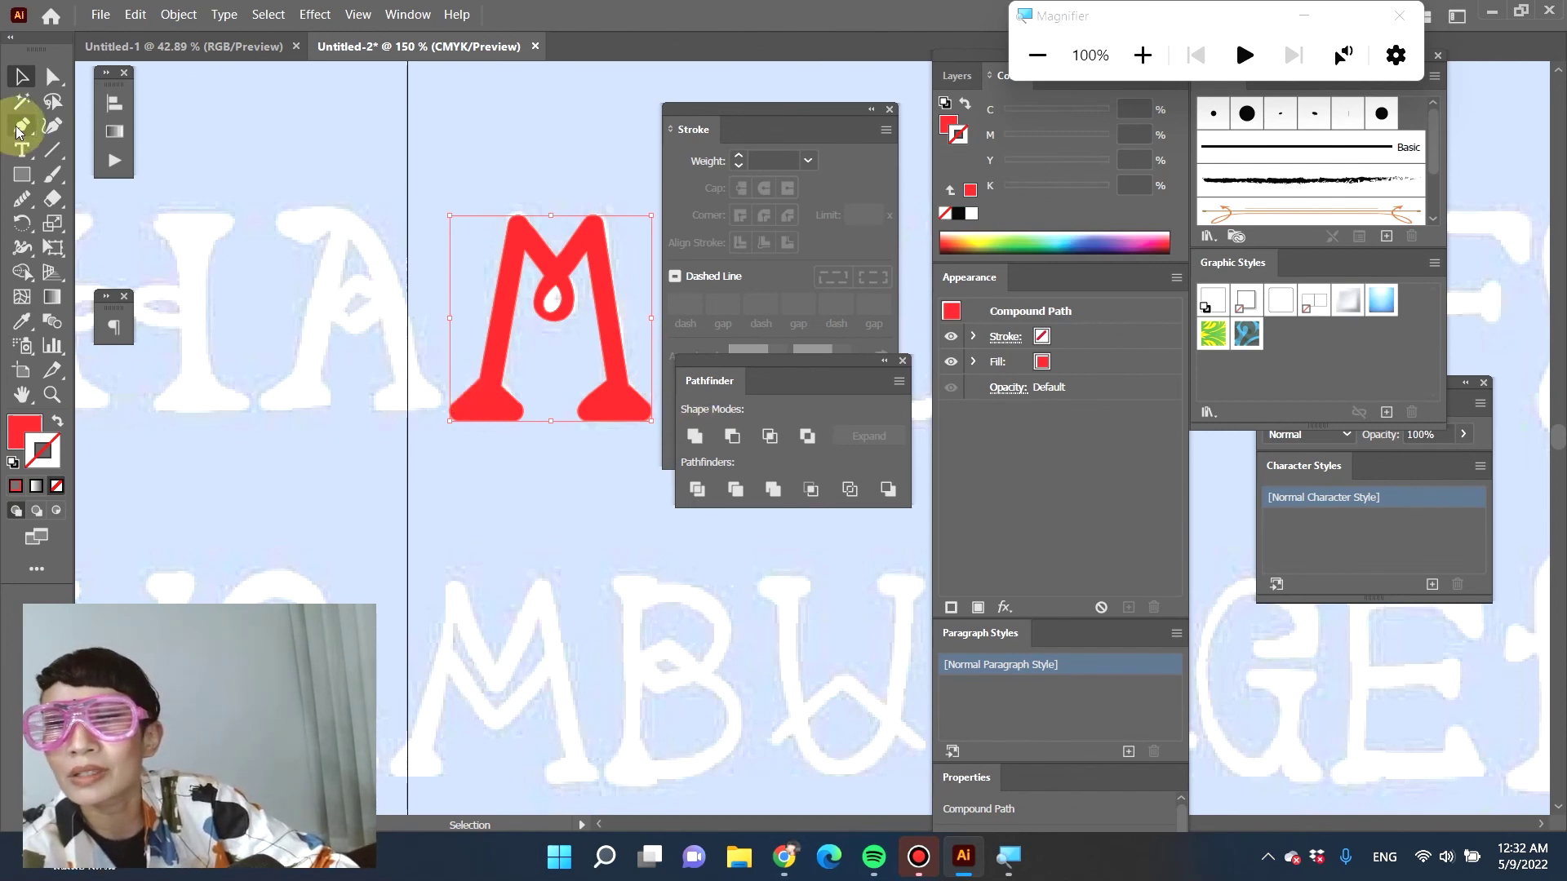
pyautogui.click(52, 76)
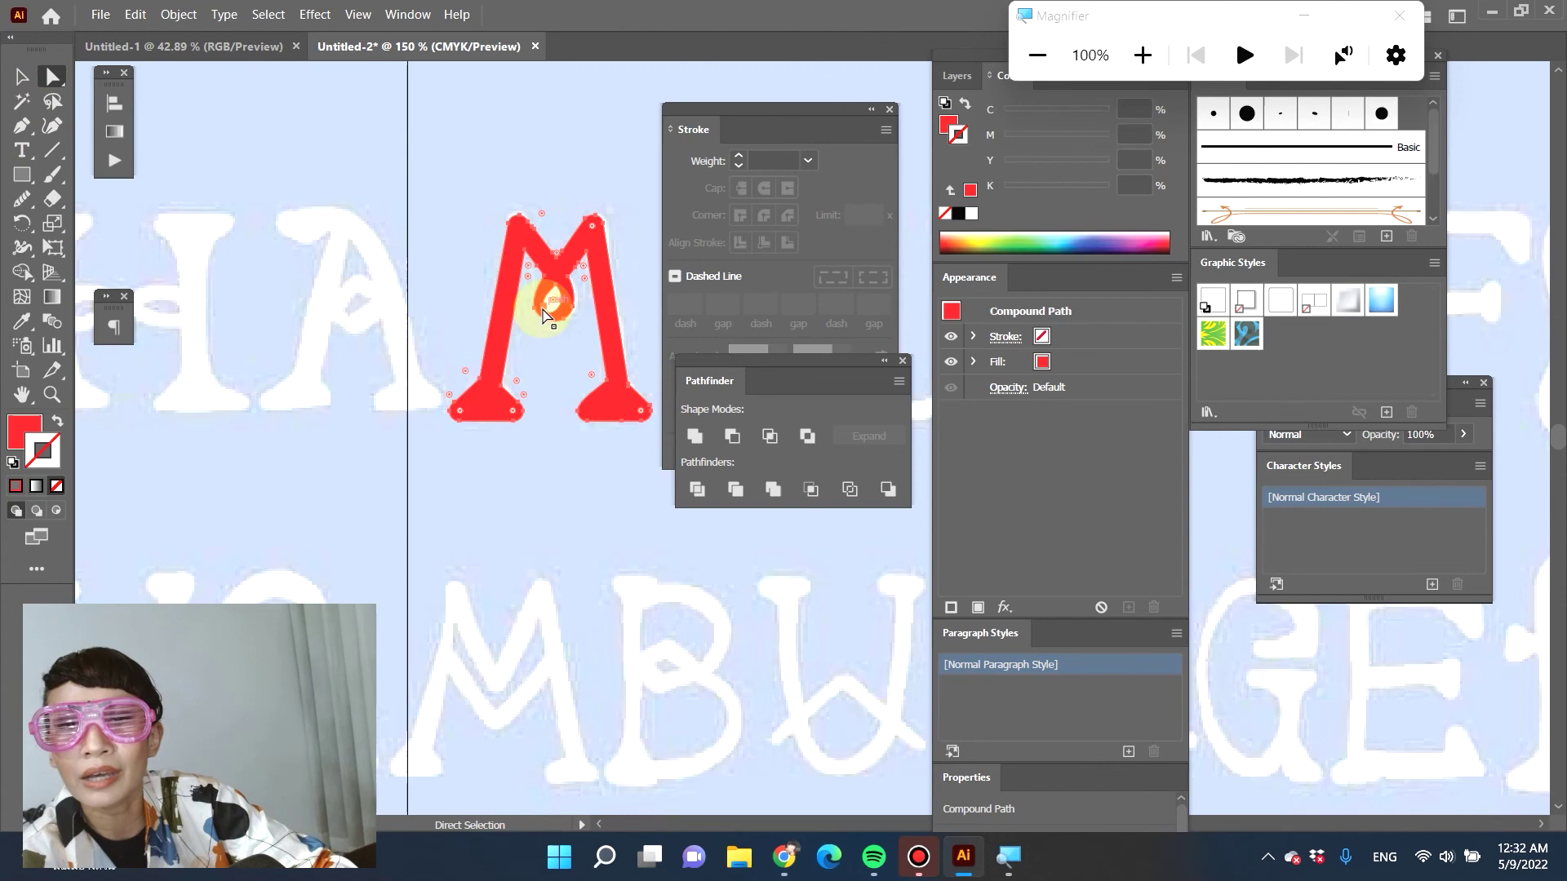
pyautogui.click(628, 412)
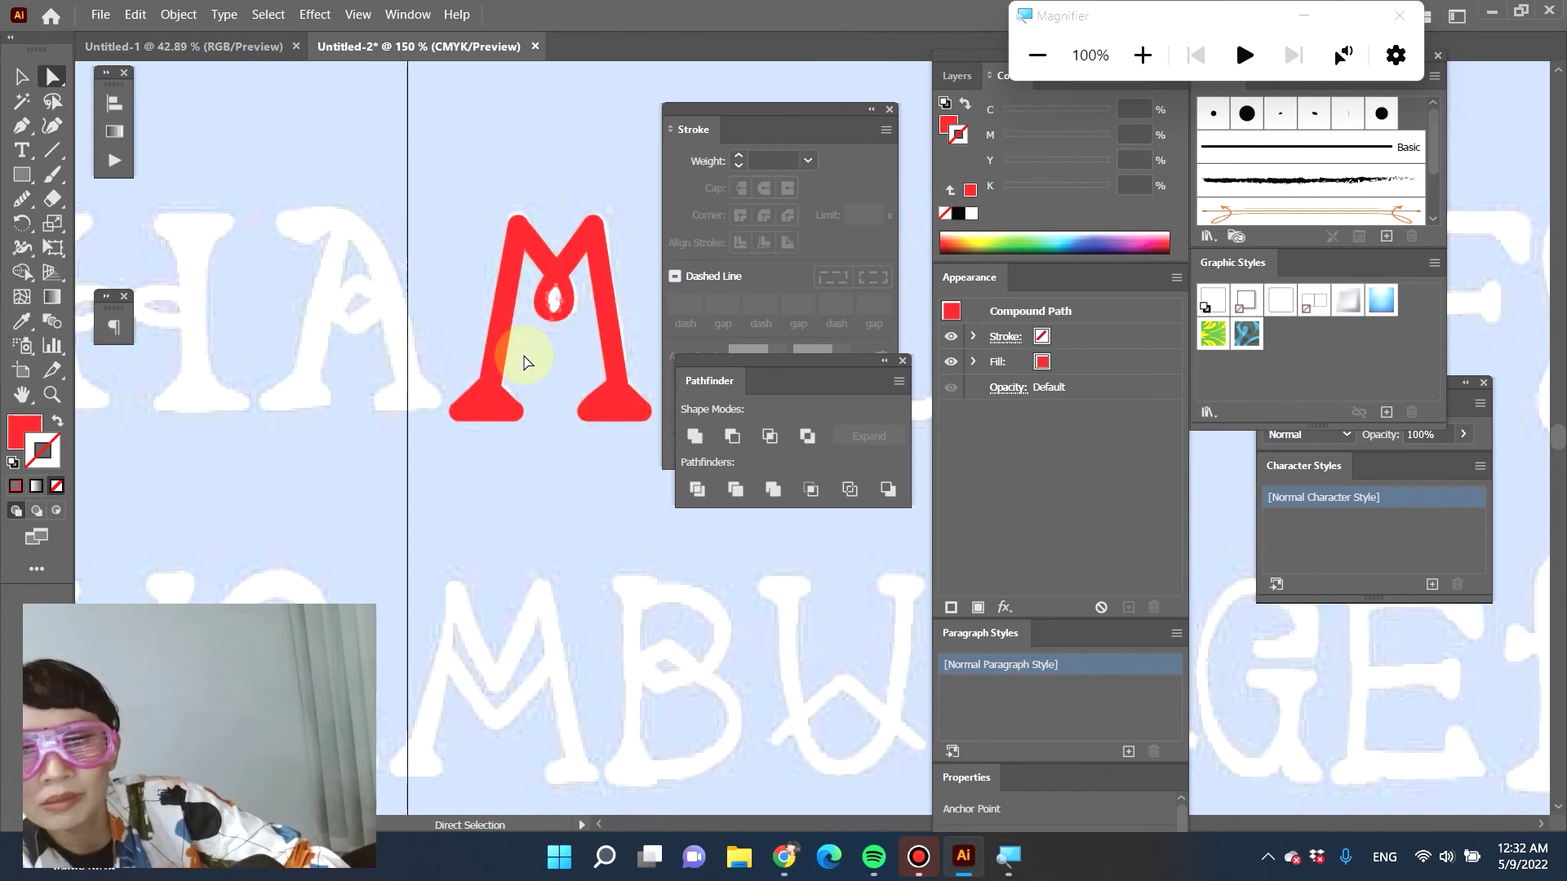
pyautogui.click(541, 404)
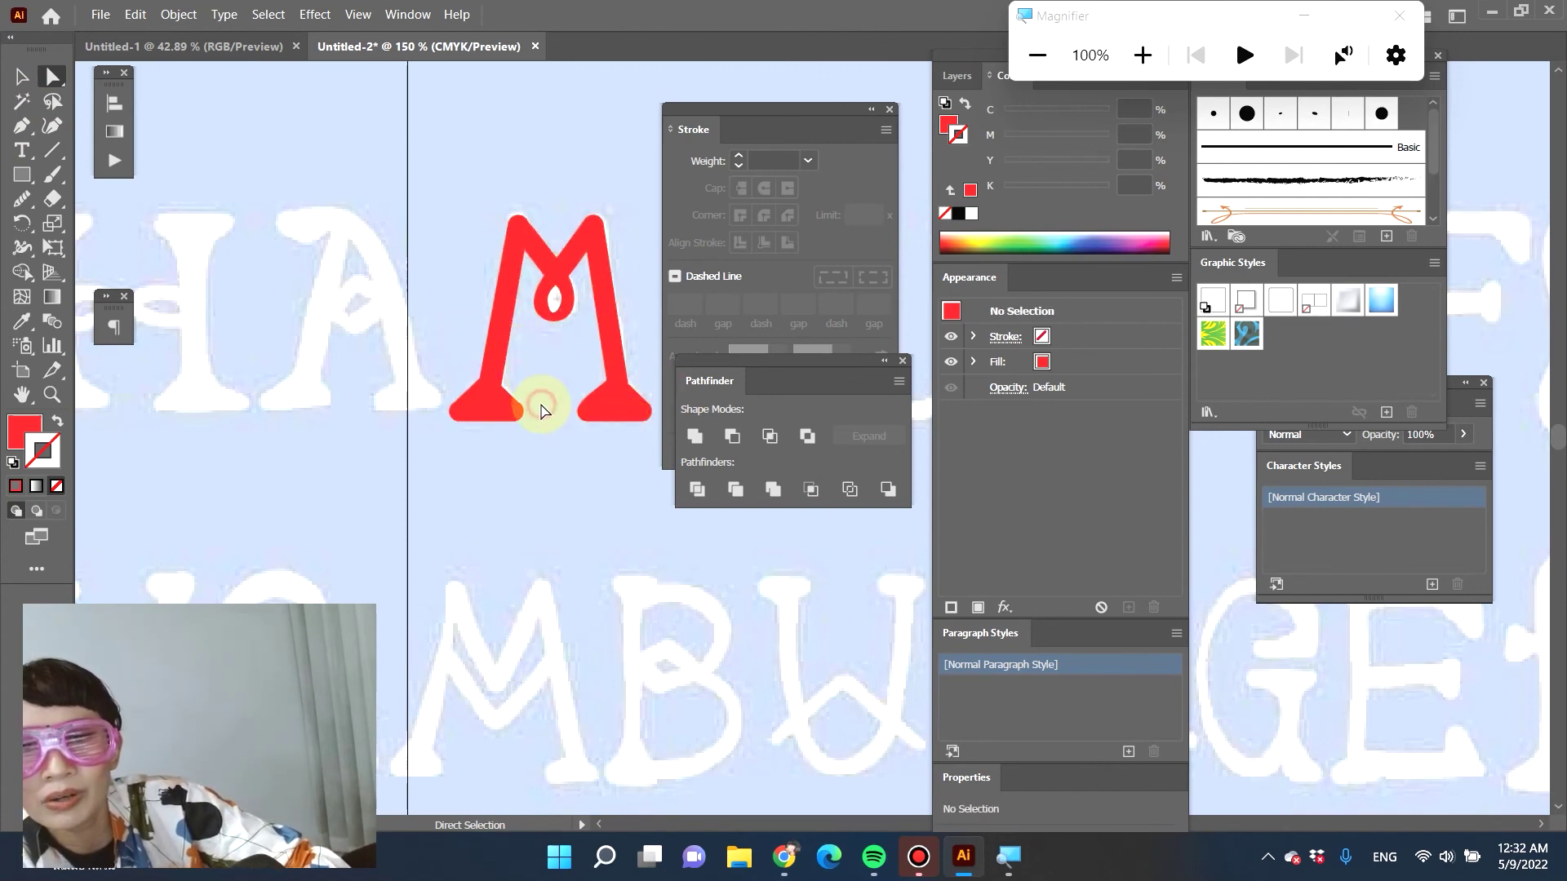
pyautogui.click(556, 321)
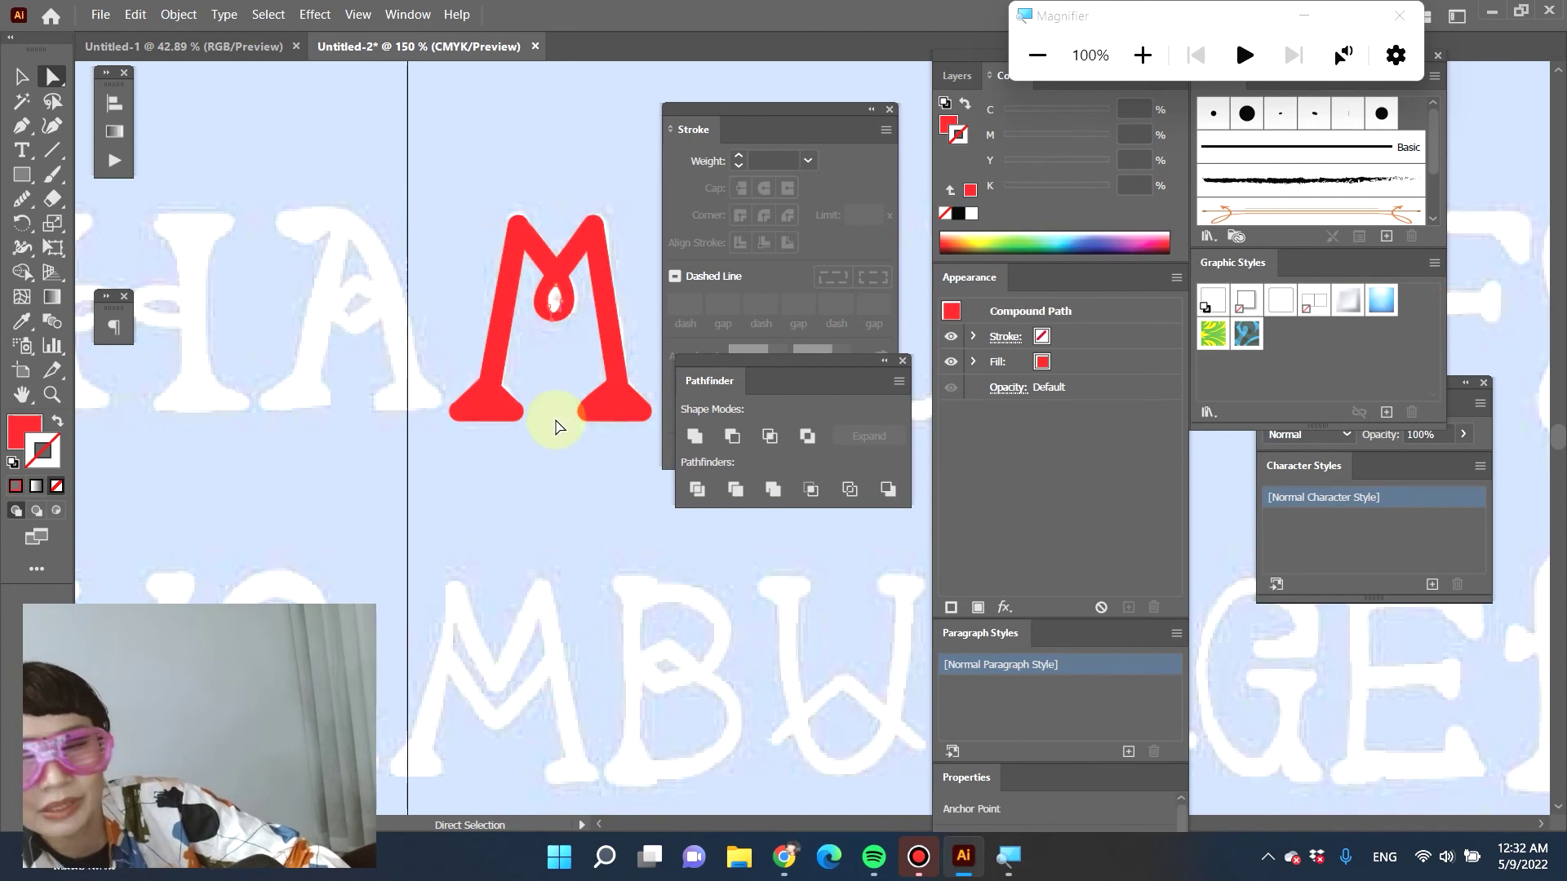